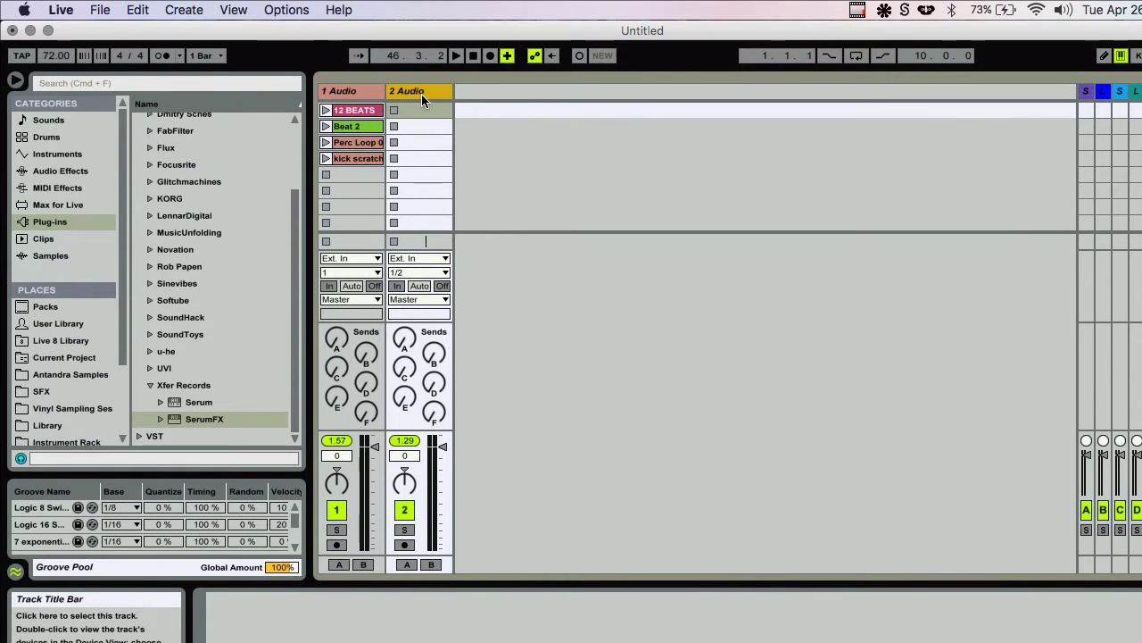
Audition the drum clips on the 1 Audio track and open the 12 BEATS clip's properties
{"action": "left_click", "coordinate": [361, 95]}
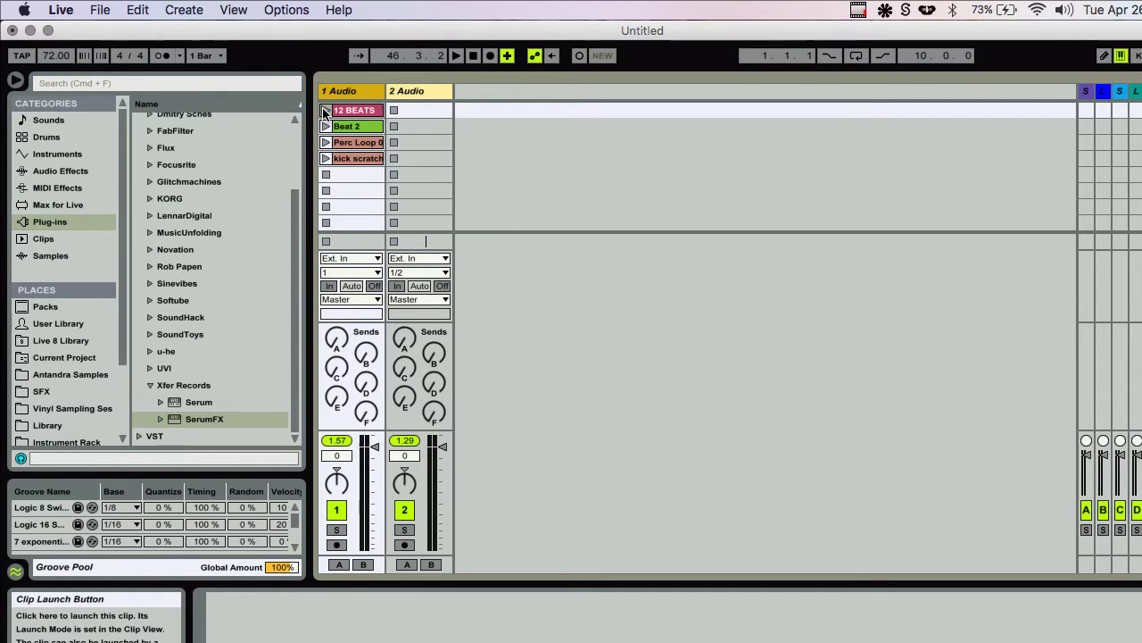
{"action": "left_click", "coordinate": [325, 110]}
{"action": "left_click", "coordinate": [326, 158]}
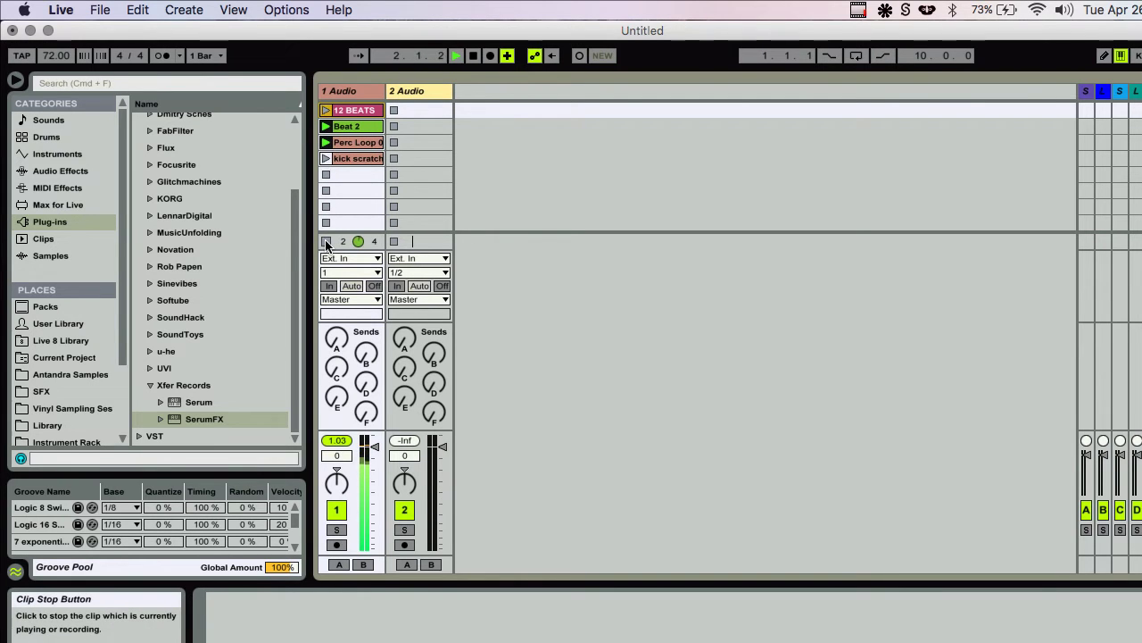
{"action": "left_click", "coordinate": [348, 110]}
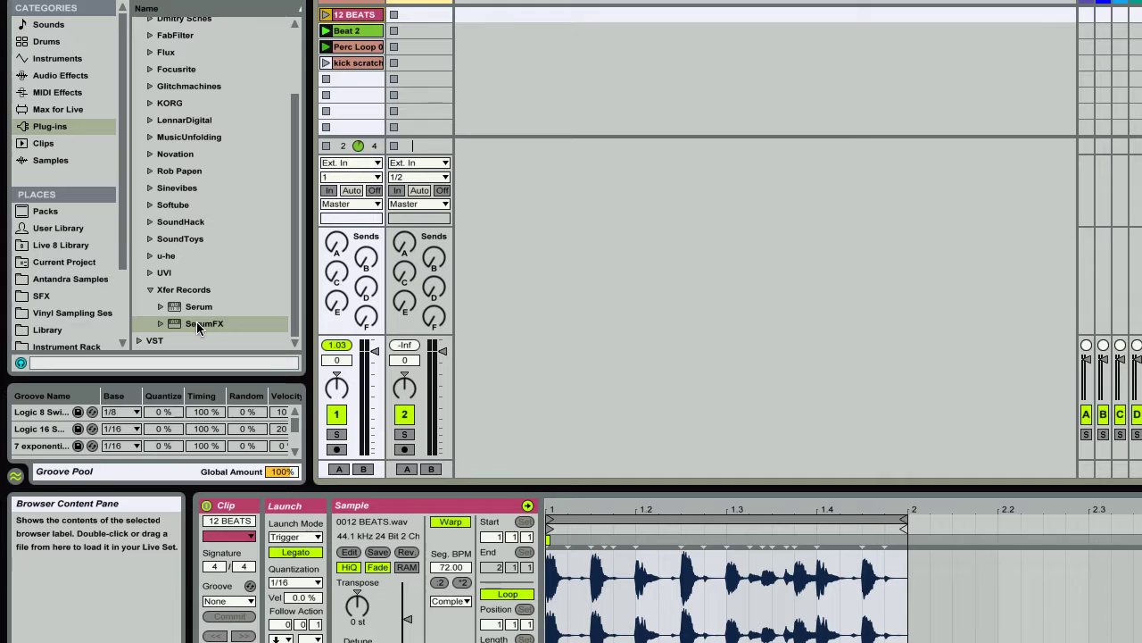
Load the SerumFX plug-in onto the 2 Audio track and close its plug-in window
{"action": "left_click", "coordinate": [197, 397]}
{"action": "left_click_drag", "start_coordinate": [196, 319], "coordinate": [416, 69]}
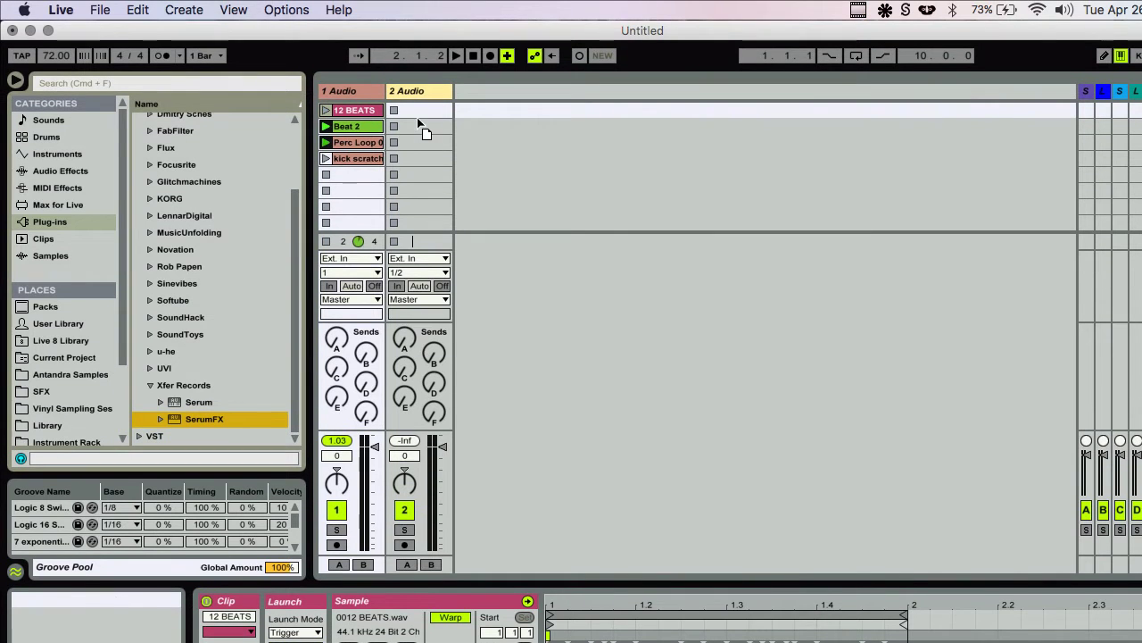
{"action": "left_click_drag", "start_coordinate": [417, 120], "coordinate": [416, 150]}
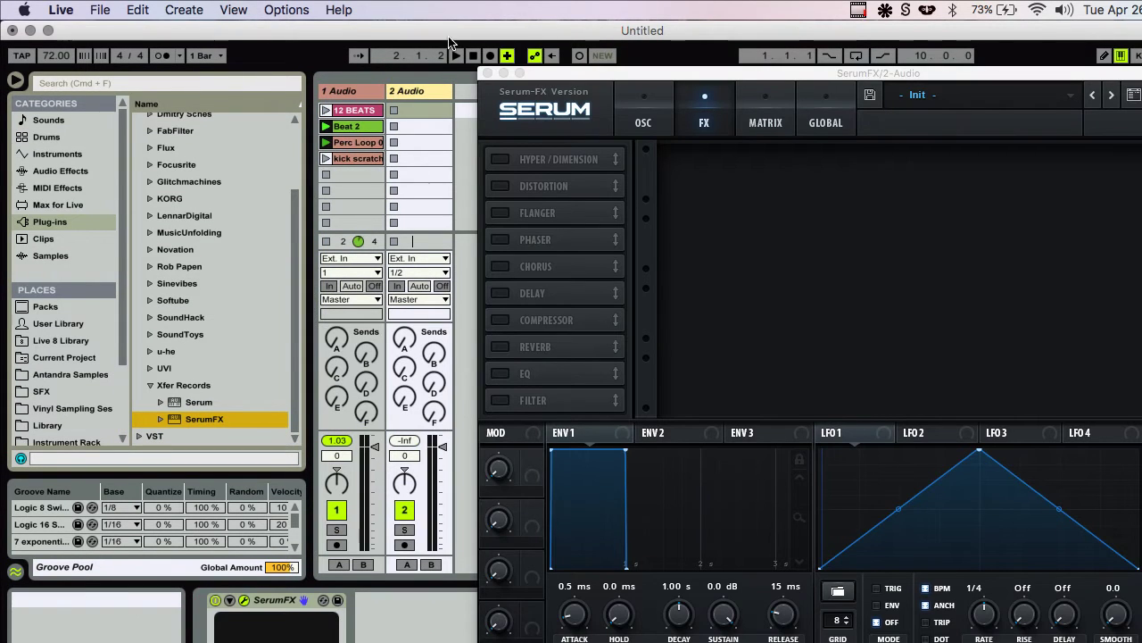
{"action": "left_click", "coordinate": [486, 73]}
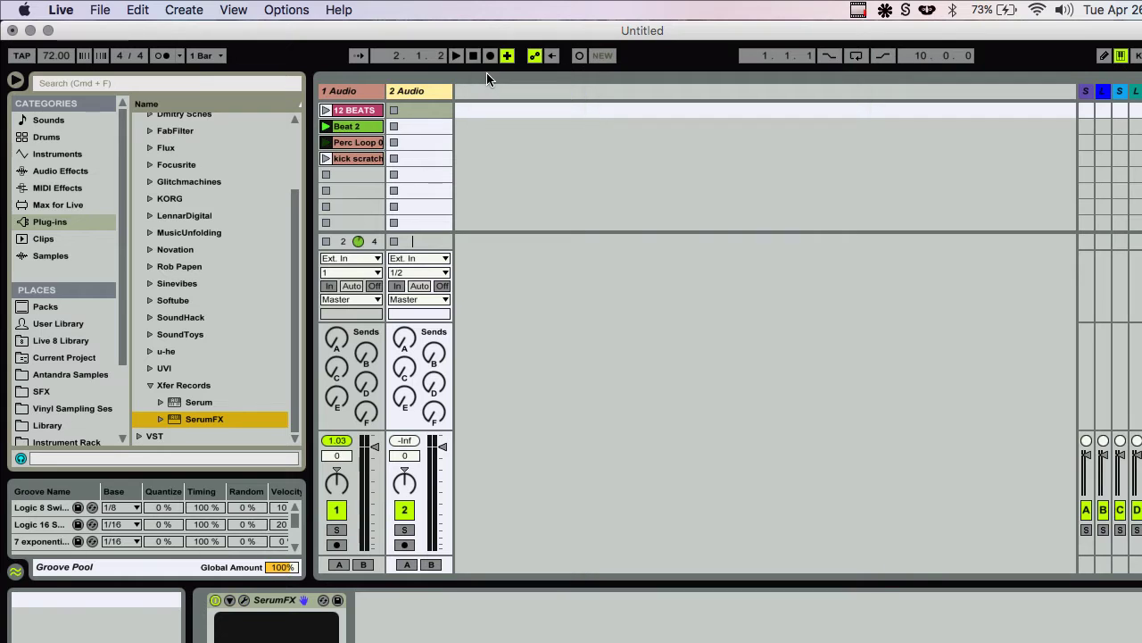
Route the output of 1 Audio to 2-Audio and set the 2 Audio track's monitoring to In
{"action": "left_click", "coordinate": [336, 299]}
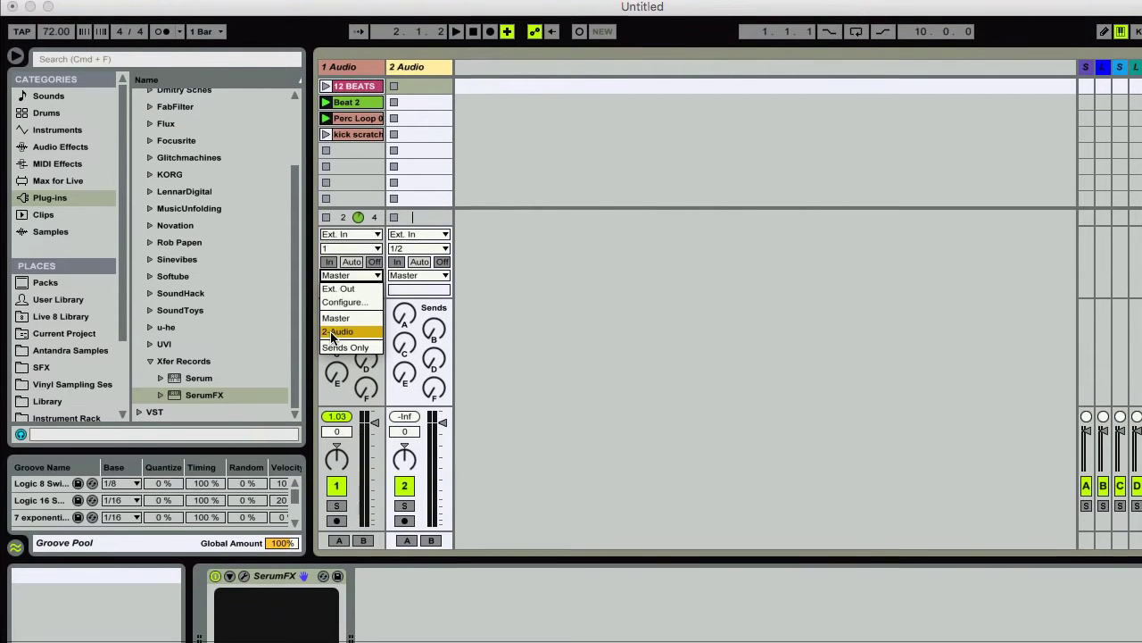
{"action": "left_click", "coordinate": [332, 320]}
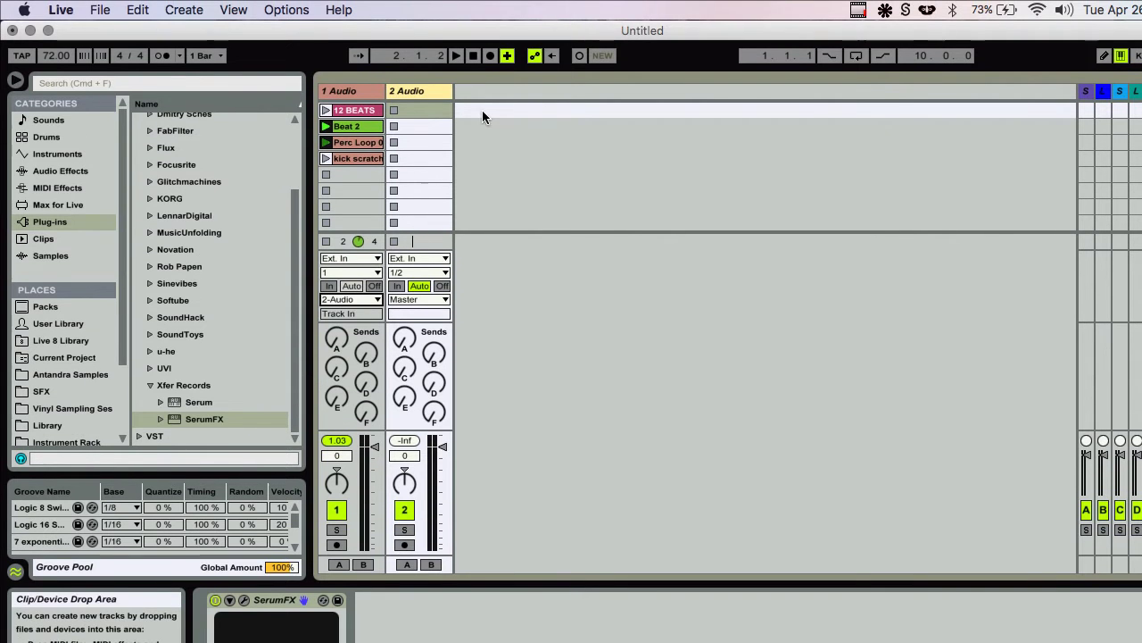
{"action": "left_click", "coordinate": [398, 286]}
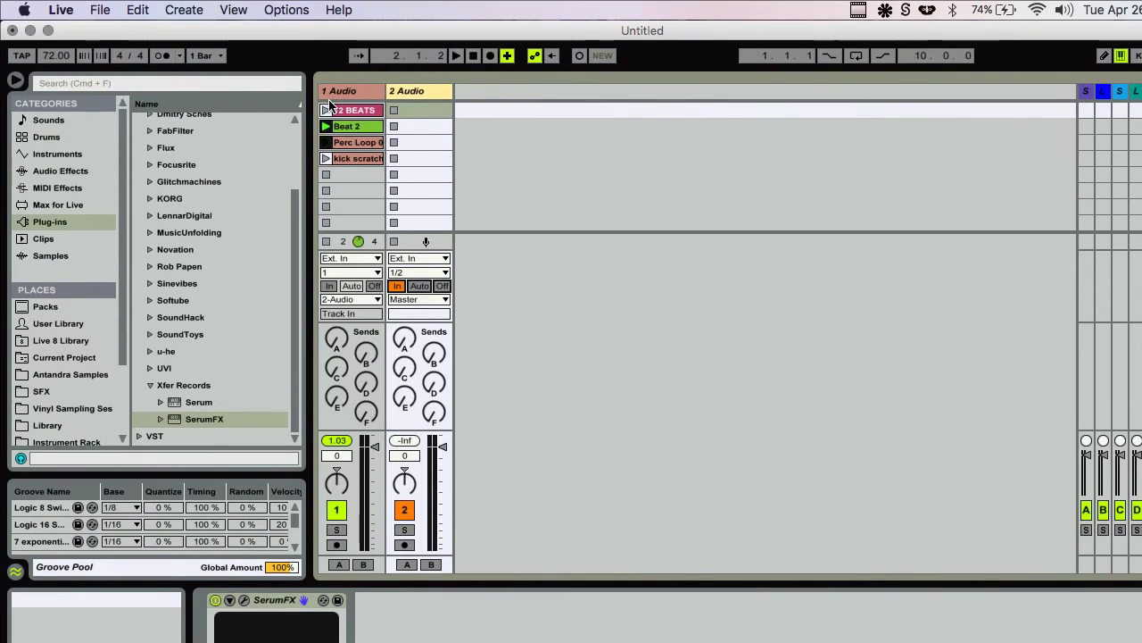
Play the 12 BEATS clip to check that its signal reaches the 2 Audio track
{"action": "left_click", "coordinate": [326, 110]}
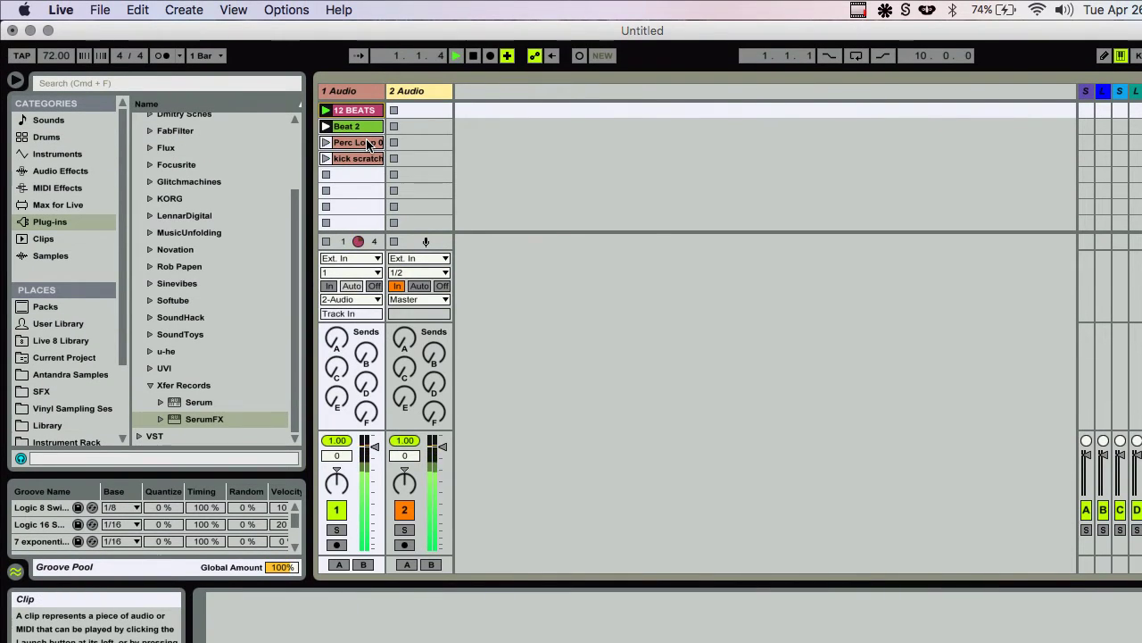
{"action": "key", "text": "shift+Tab"}
{"action": "key", "text": "shift+Tab"}
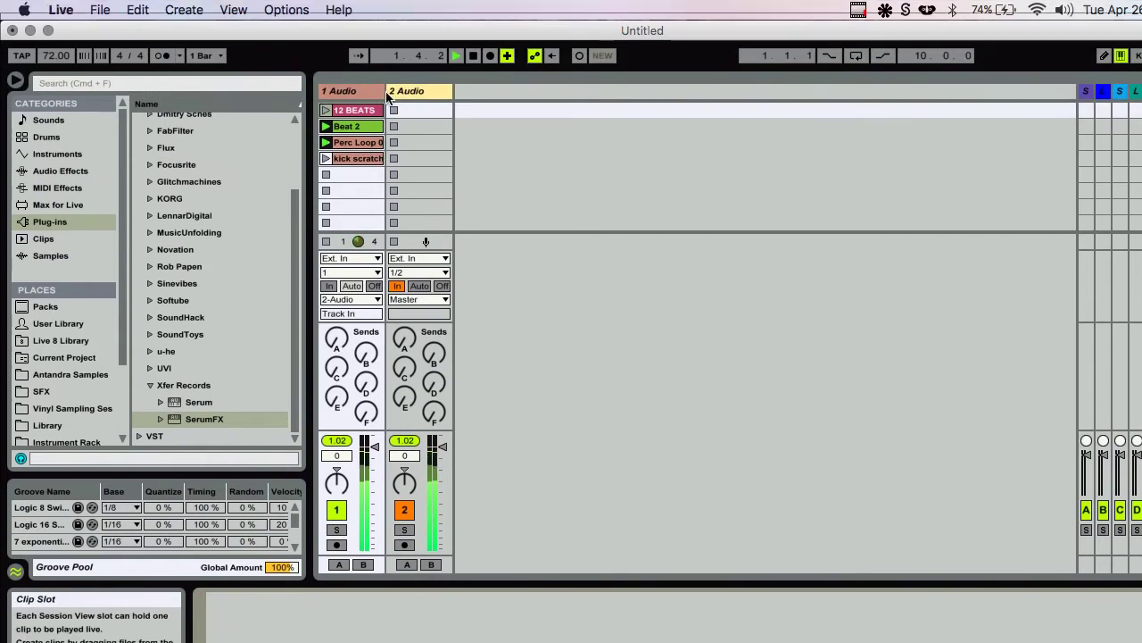
Open the SerumFX window from the 2 Audio track and browse its preset categories without loading one
{"action": "left_click", "coordinate": [409, 95]}
{"action": "left_click", "coordinate": [244, 600]}
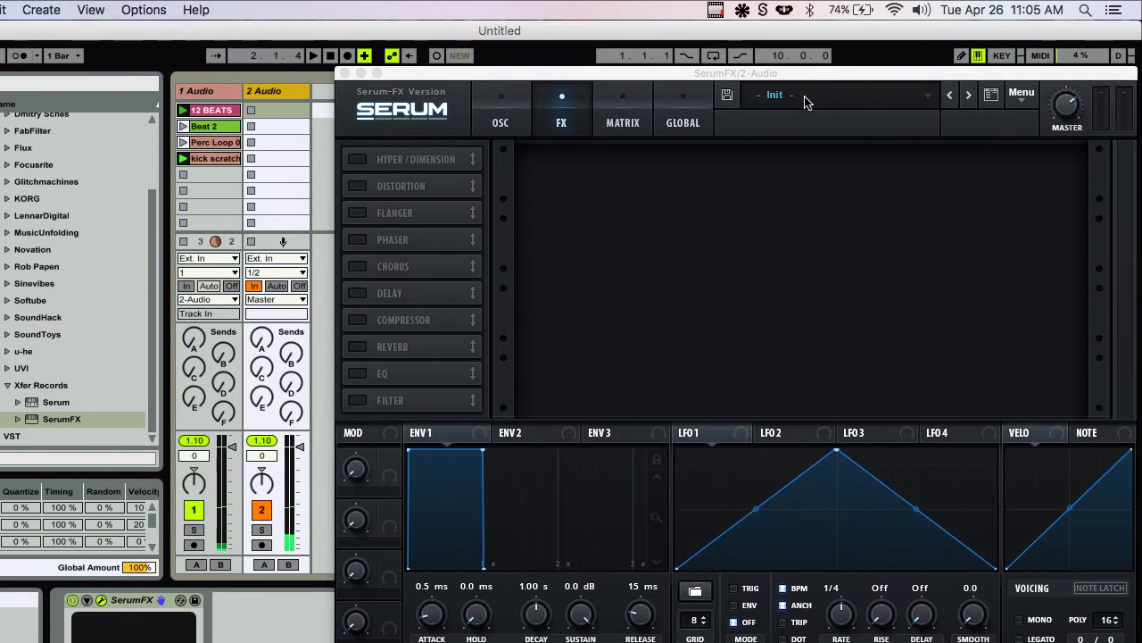
{"action": "left_click", "coordinate": [949, 100]}
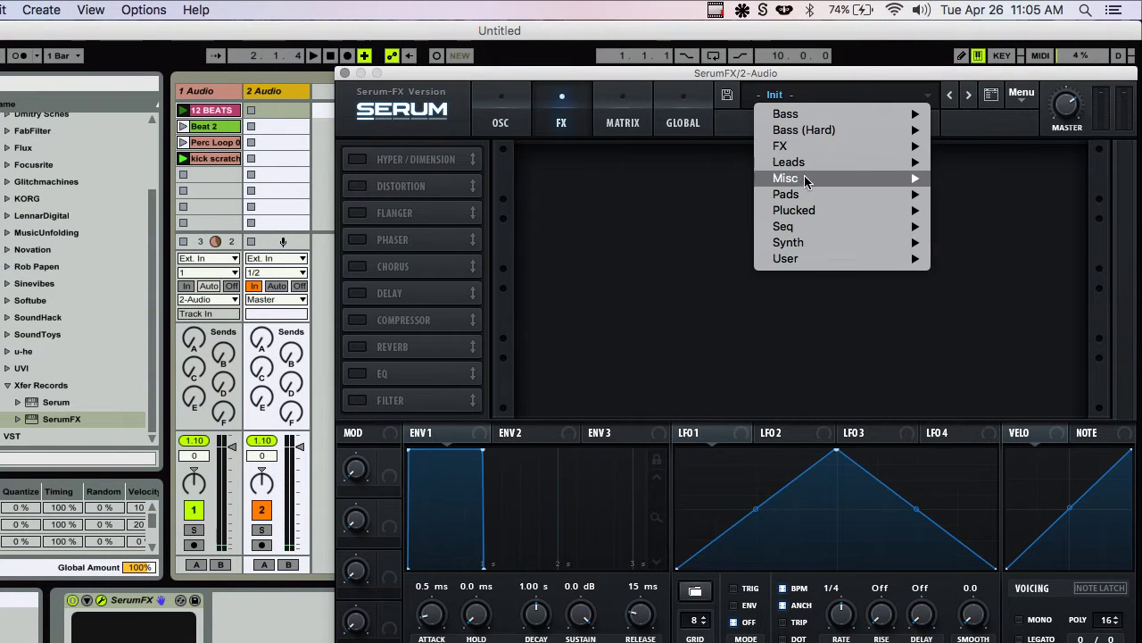
{"action": "mouse_move", "coordinate": [944, 210]}
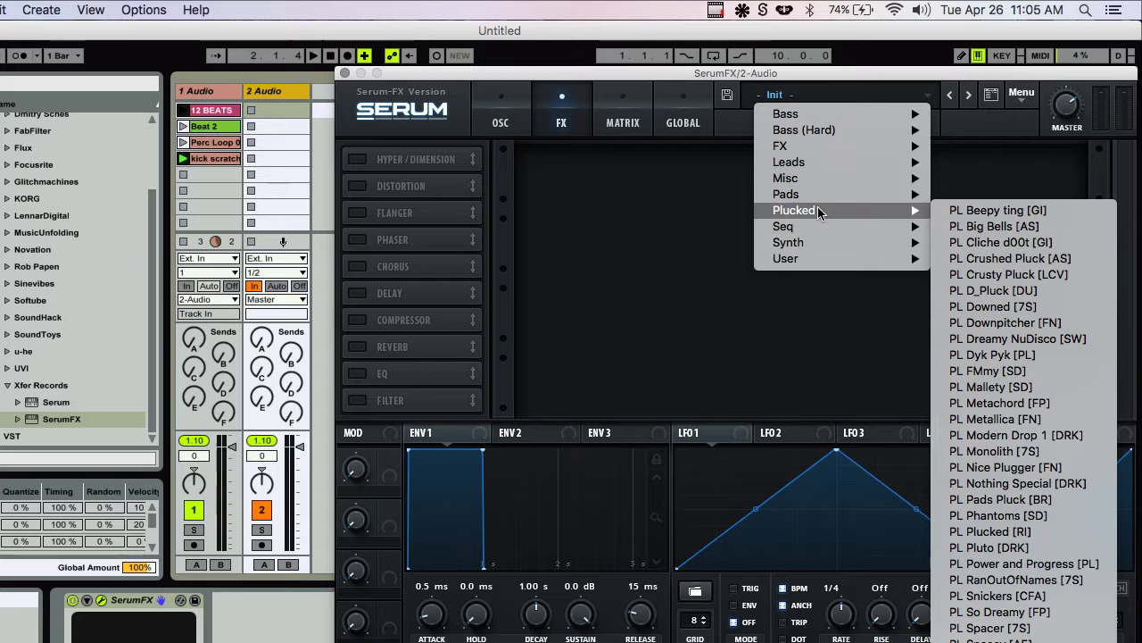
{"action": "left_click", "coordinate": [569, 198]}
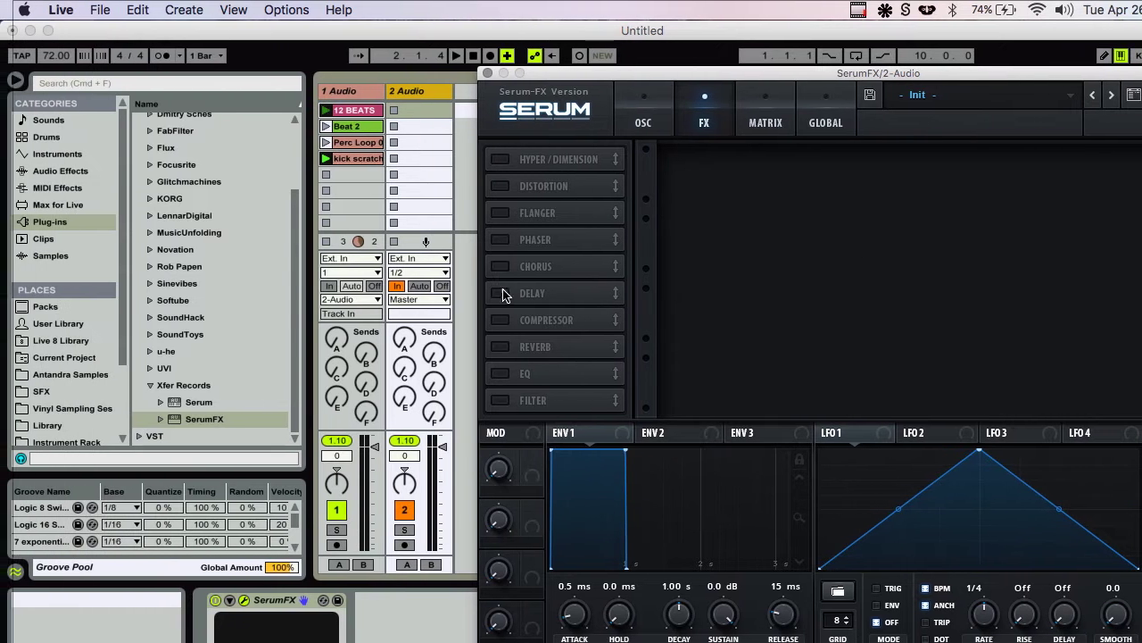
Enable Serum's Delay effect and set both its left and right delay times to FAST
{"action": "left_click", "coordinate": [502, 295]}
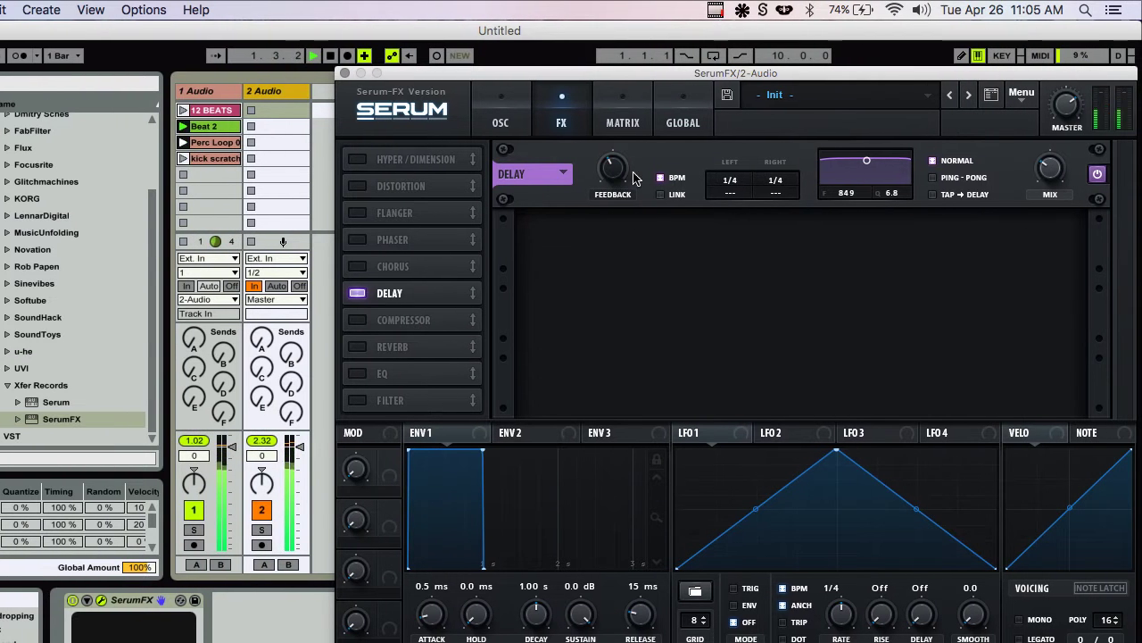
{"action": "left_click_drag", "start_coordinate": [728, 185], "coordinate": [729, 268]}
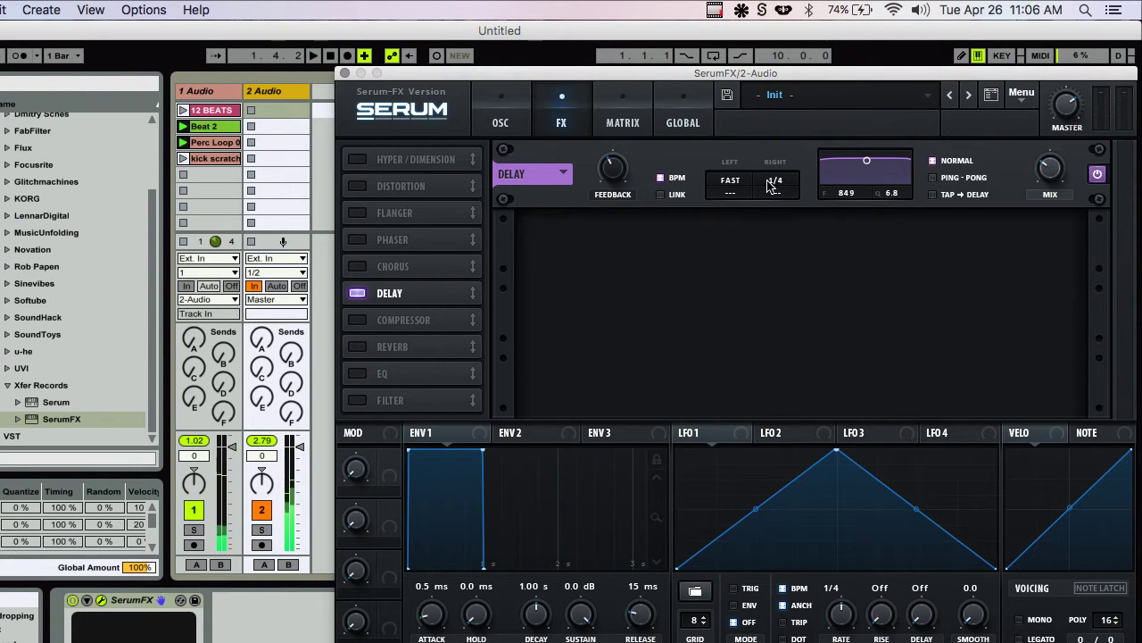
{"action": "left_click_drag", "start_coordinate": [777, 183], "coordinate": [773, 336]}
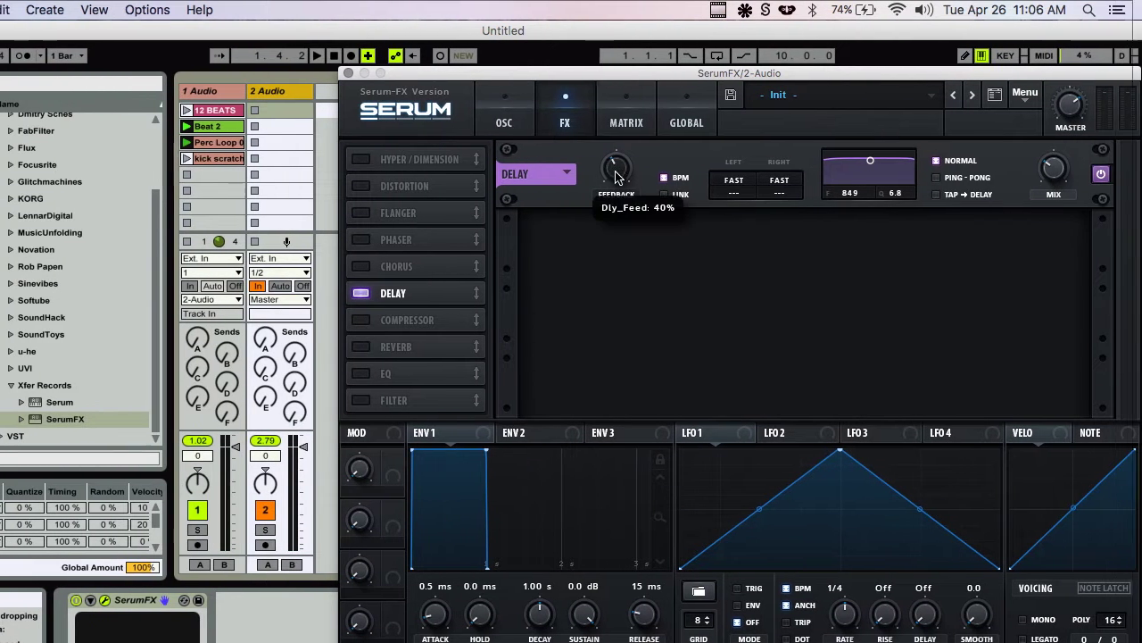
Set the delay's filter to about 16777 with Q 3.1, switch it to Ping-Pong mode, and raise its feedback above 58%
{"action": "left_click_drag", "start_coordinate": [614, 168], "coordinate": [628, 232]}
{"action": "left_click_drag", "start_coordinate": [866, 161], "coordinate": [931, 183]}
{"action": "left_click", "coordinate": [931, 178]}
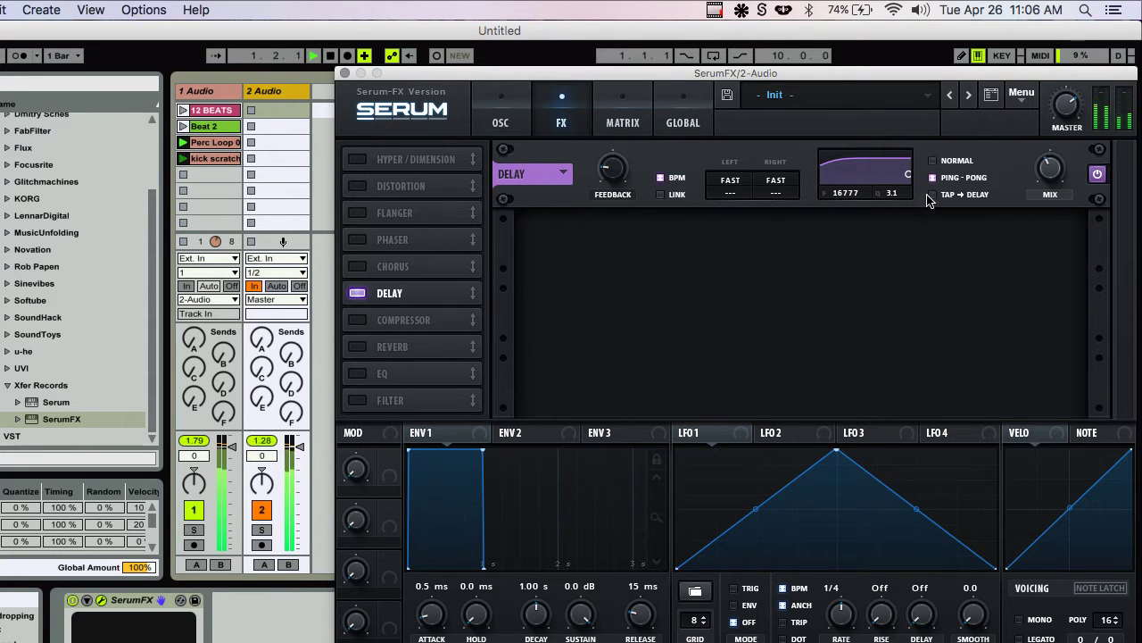
{"action": "left_click_drag", "start_coordinate": [623, 171], "coordinate": [620, 126]}
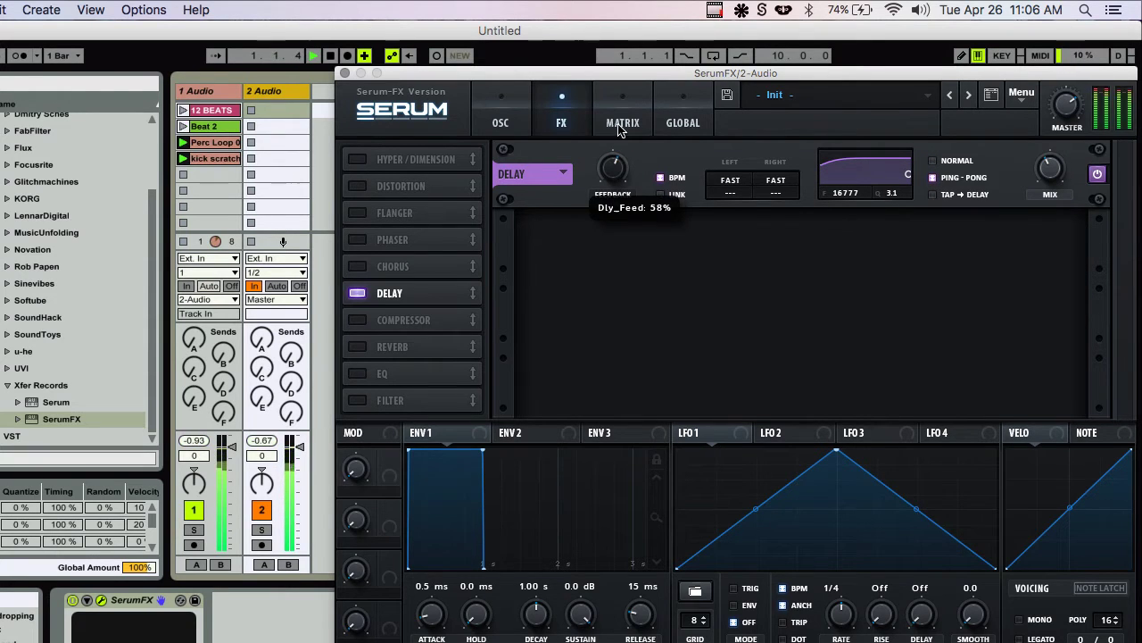
{"action": "left_click_drag", "start_coordinate": [618, 186], "coordinate": [603, 117]}
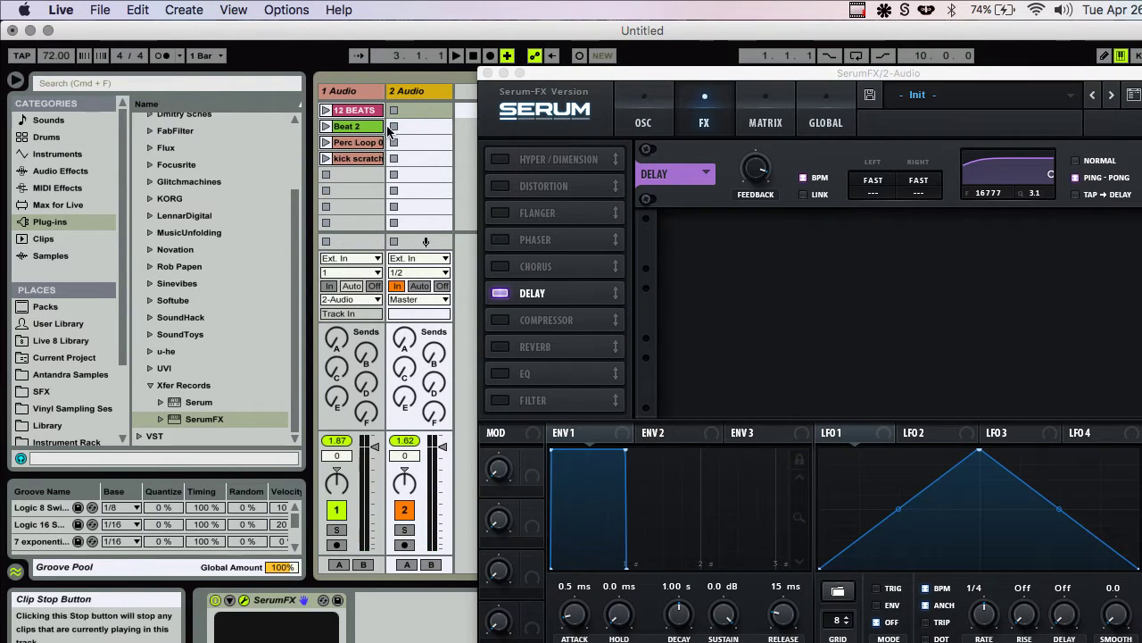
Switch the 2 Audio track's monitoring to Off and arm the track for recording
{"action": "left_click_drag", "start_coordinate": [582, 78], "coordinate": [718, 76]}
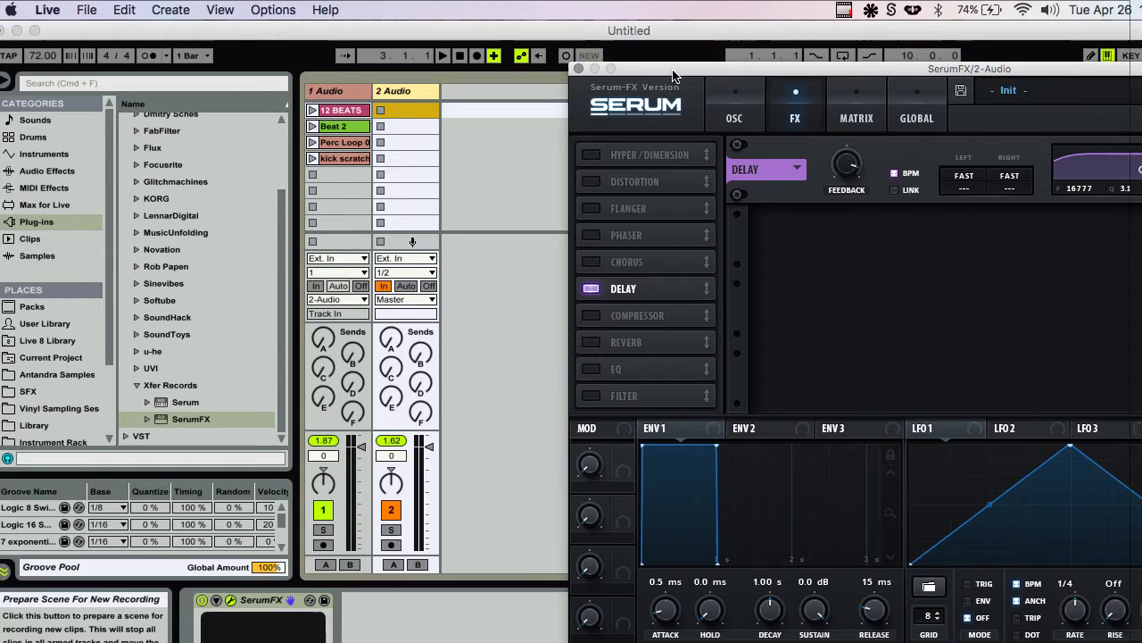
{"action": "left_click", "coordinate": [393, 110]}
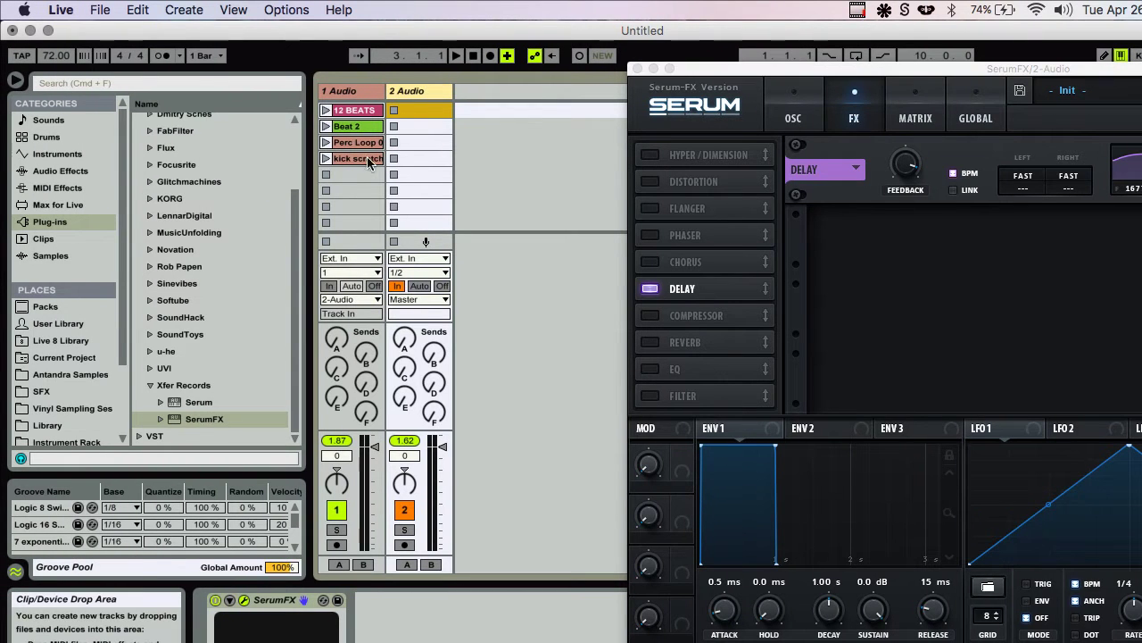
{"action": "left_click", "coordinate": [419, 286]}
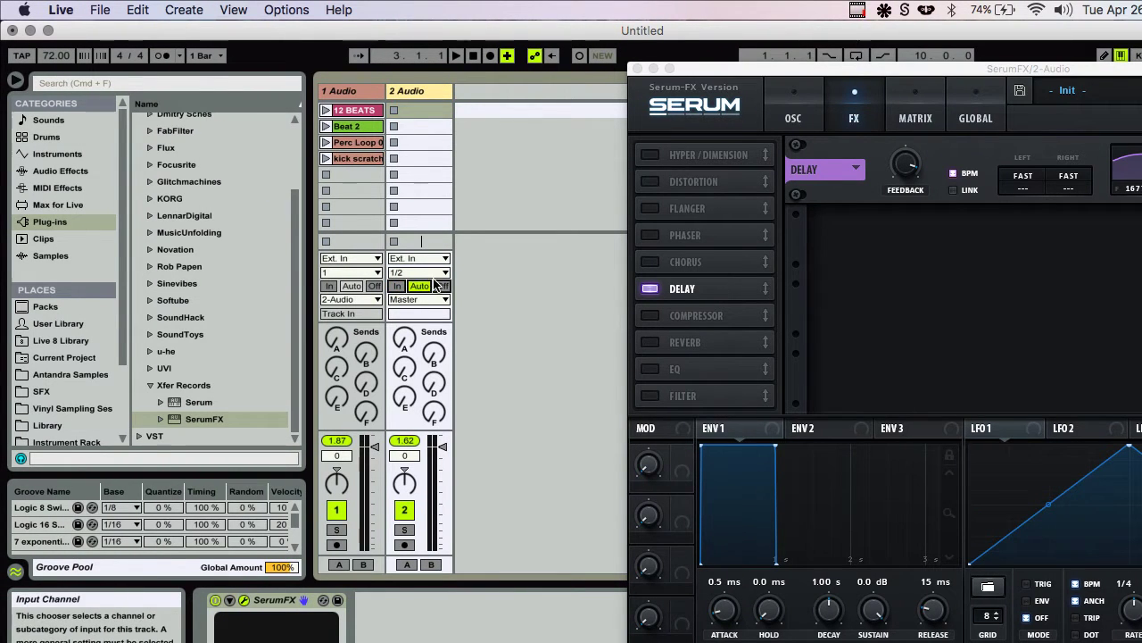
{"action": "left_click", "coordinate": [442, 286]}
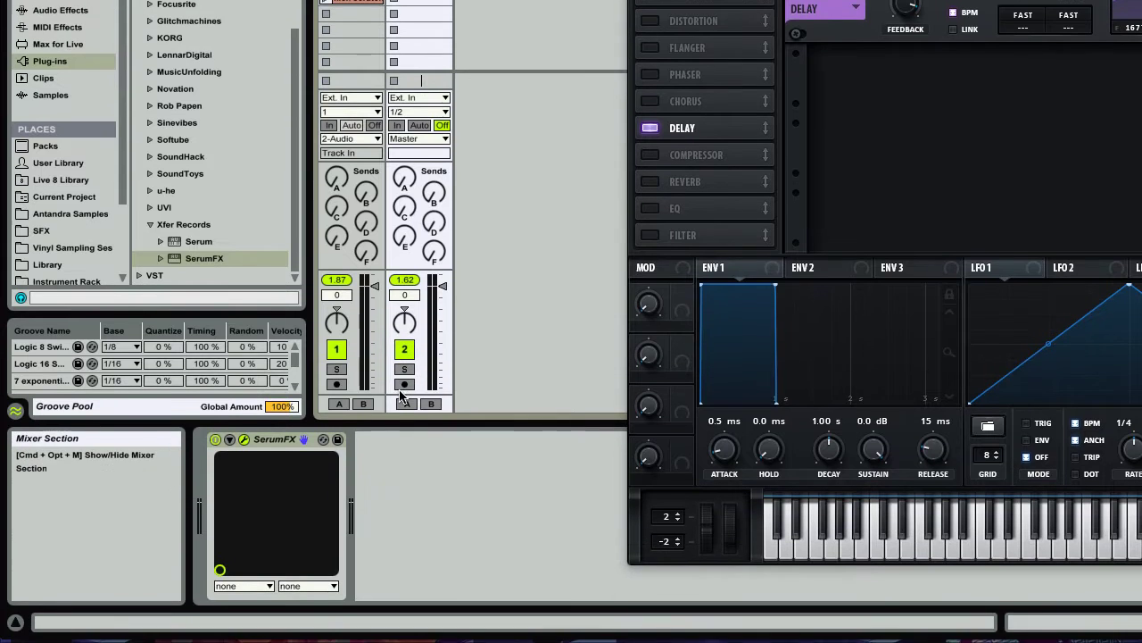
{"action": "left_click", "coordinate": [404, 384]}
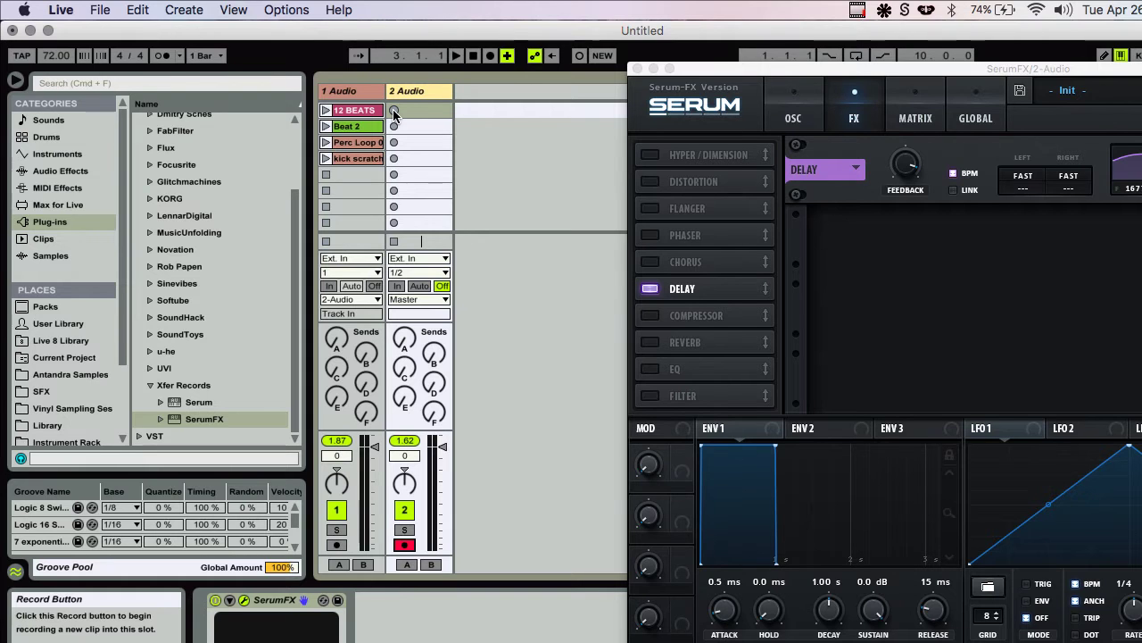
Record an empty one-bar clip in the first slot of 2 Audio and open its properties, moving the plug-in window out of the way
{"action": "left_click", "coordinate": [393, 110]}
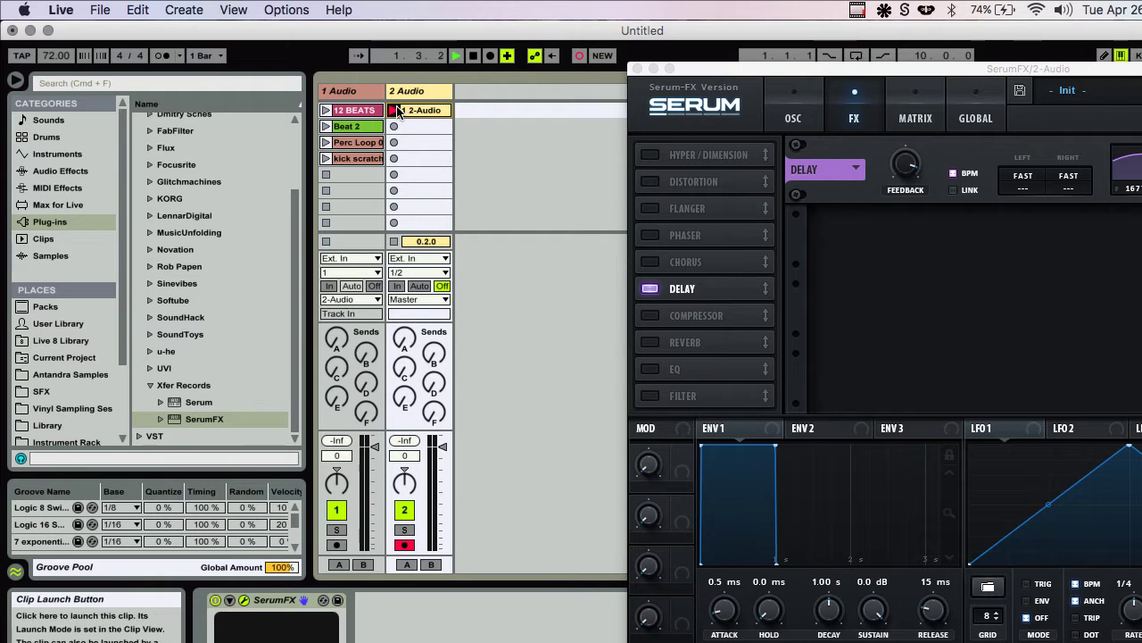
{"action": "left_click", "coordinate": [395, 109]}
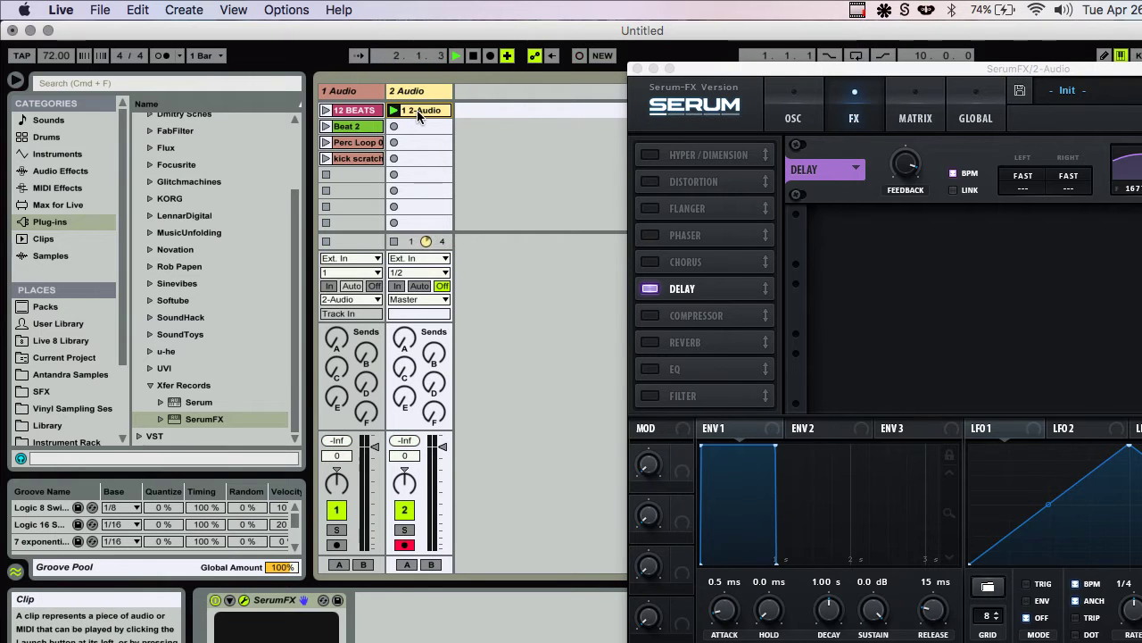
{"action": "left_click", "coordinate": [417, 110]}
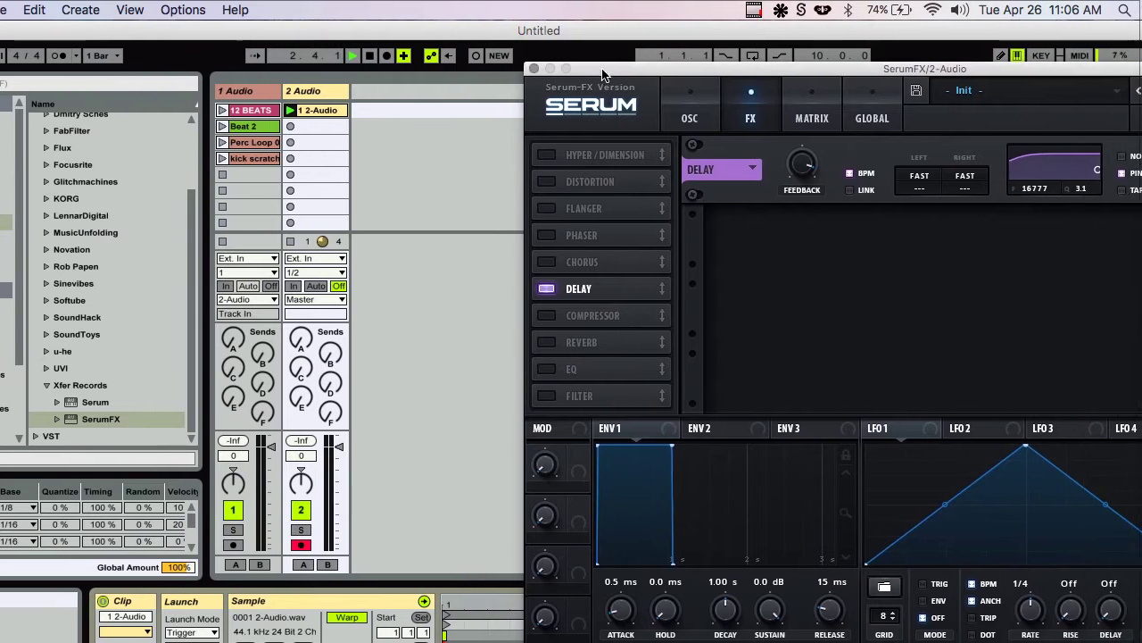
{"action": "left_click_drag", "start_coordinate": [602, 75], "coordinate": [557, 642]}
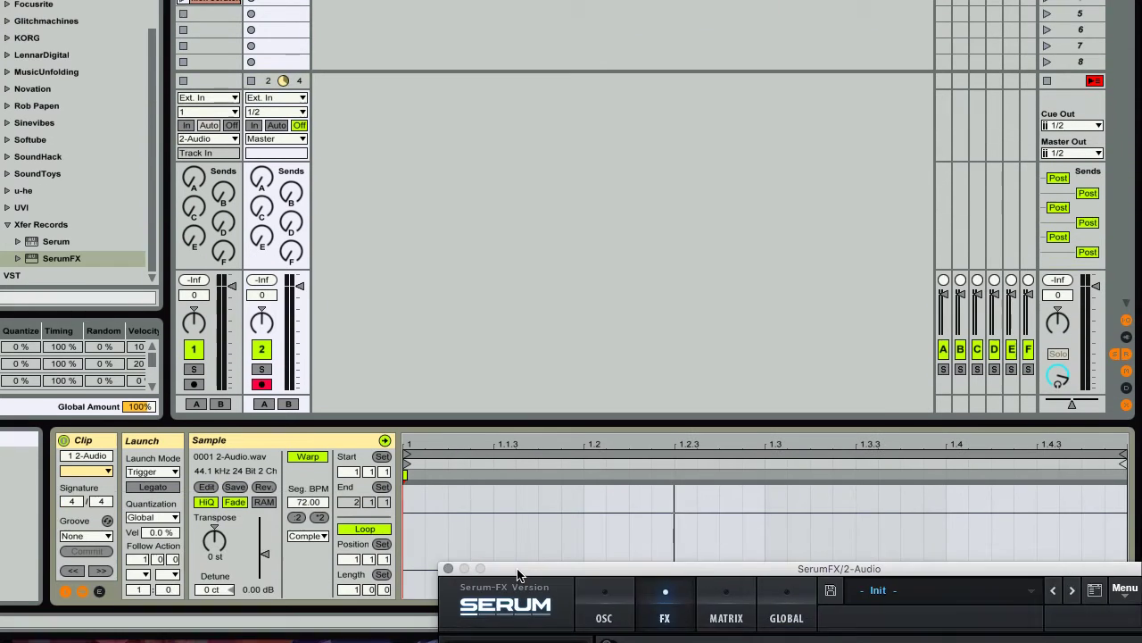
{"action": "left_click_drag", "start_coordinate": [518, 575], "coordinate": [475, 198]}
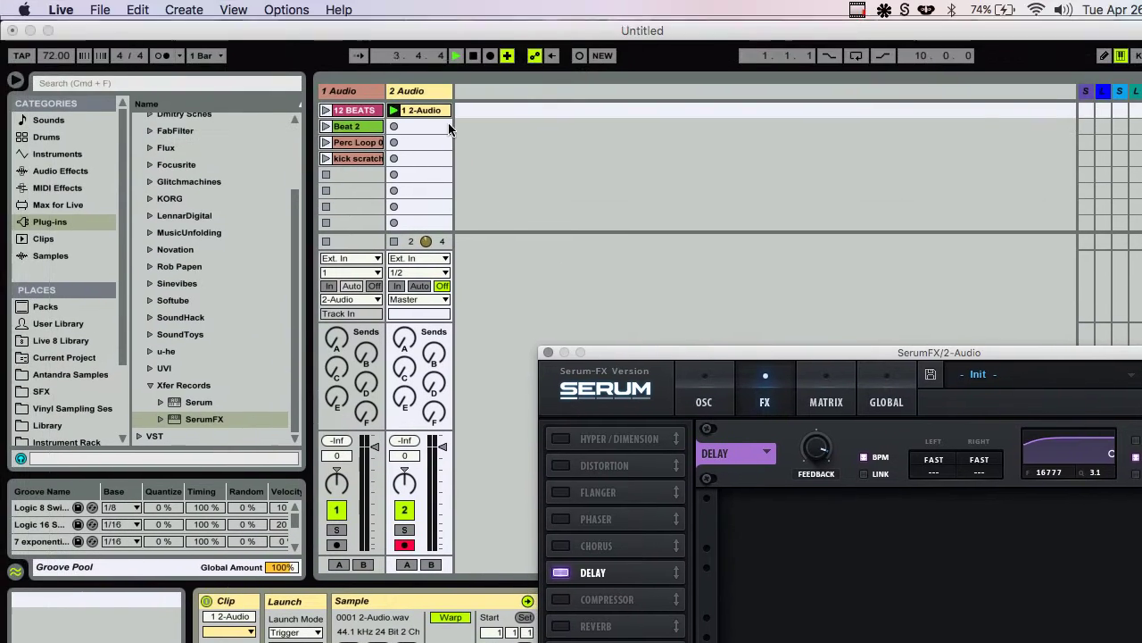
Rename the recorded clip on the 2 Audio track as "dummy clip"
{"action": "left_click", "coordinate": [418, 110]}
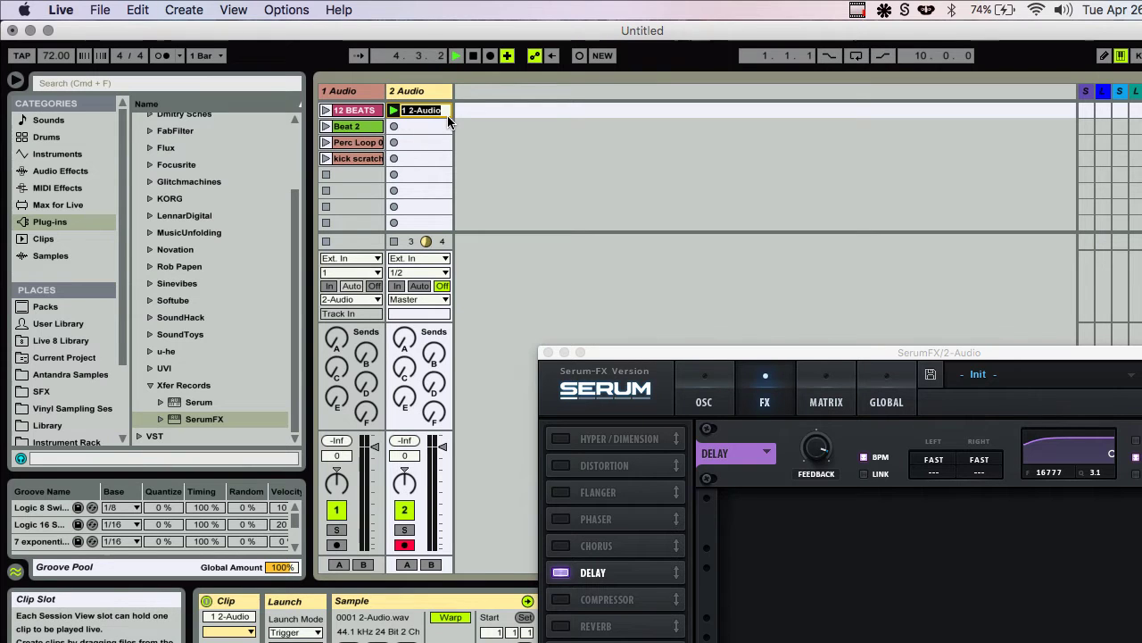
{"action": "key", "text": "super+r"}
{"action": "type", "text": "du"}
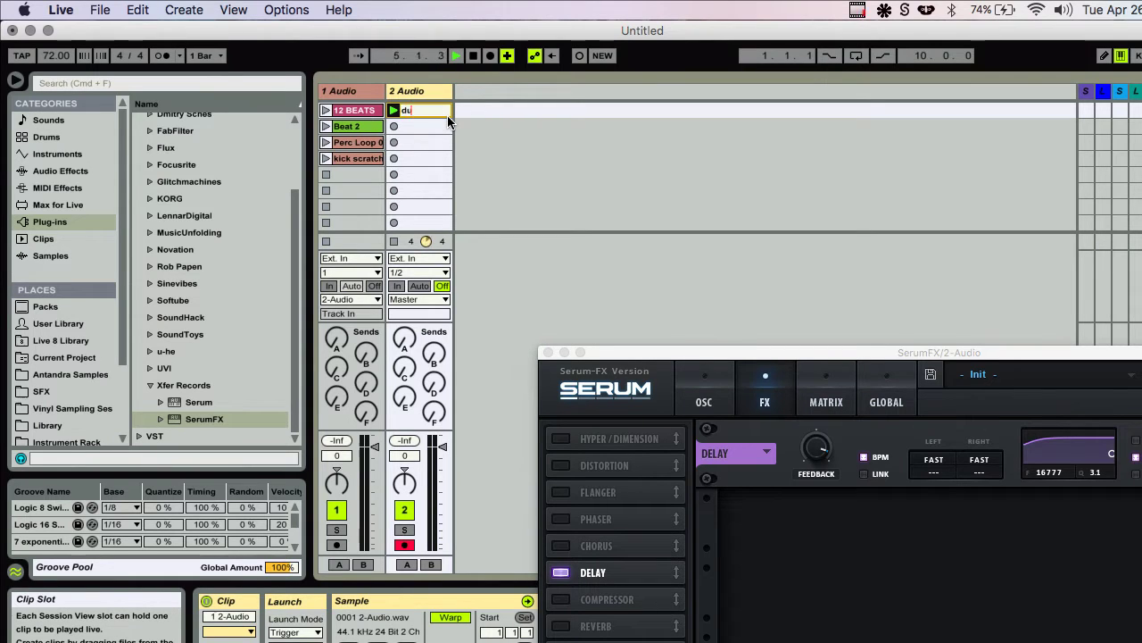
{"action": "type", "text": "mmy blip"}
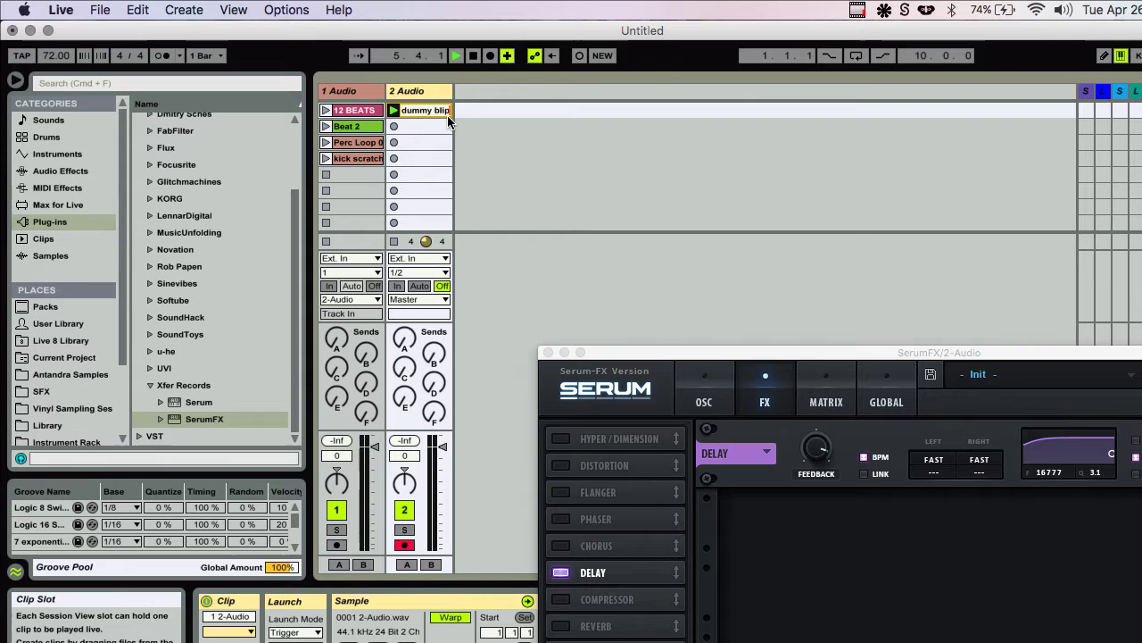
{"action": "key", "text": "BackSpace"}
{"action": "key", "text": "BackSpace"}
{"action": "key", "text": "BackSpace"}
{"action": "key", "text": "BackSpace"}
{"action": "type", "text": "clip"}
{"action": "key", "text": "Return"}
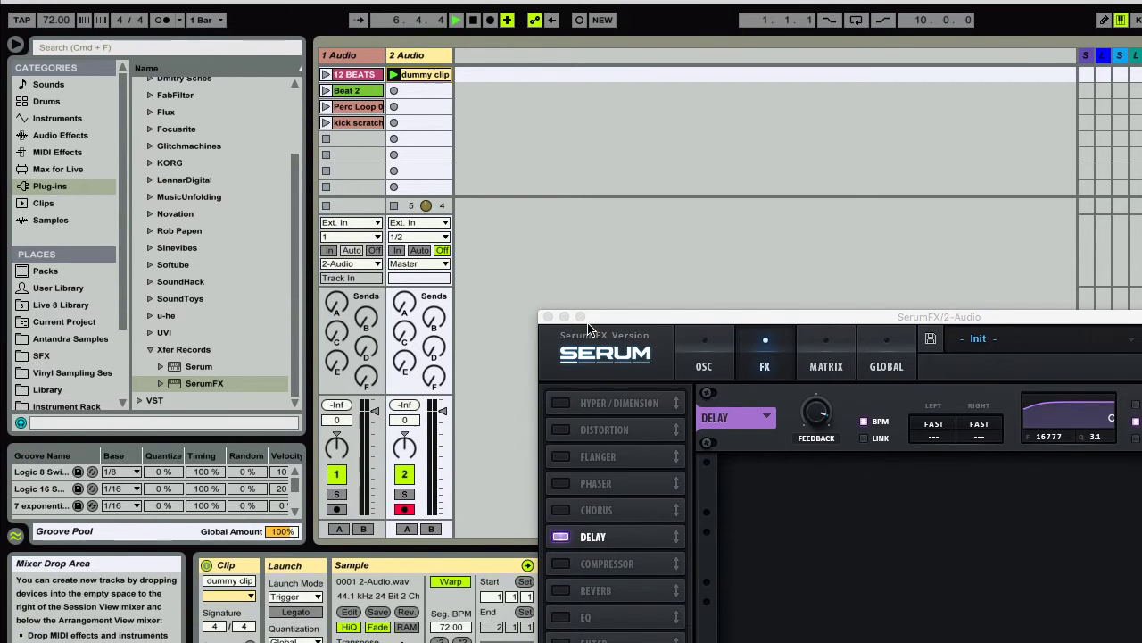
Show the dummy clip's envelope settings and enlarge the clip view, moving the SerumFX window out of the way
{"action": "left_click_drag", "start_coordinate": [598, 356], "coordinate": [783, 252]}
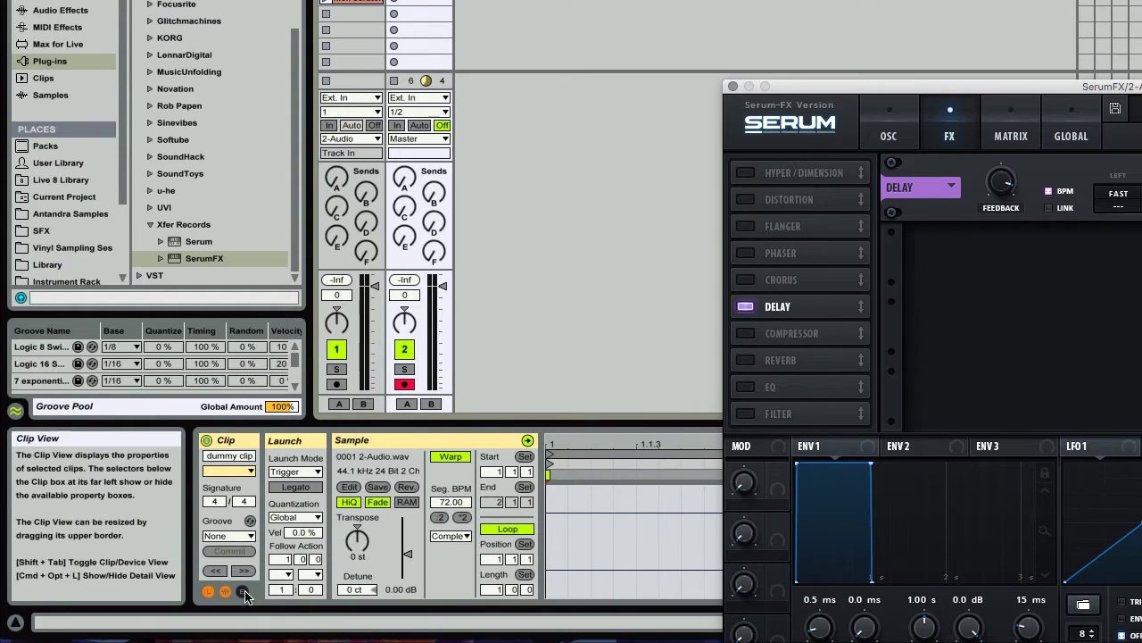
{"action": "left_click", "coordinate": [243, 593]}
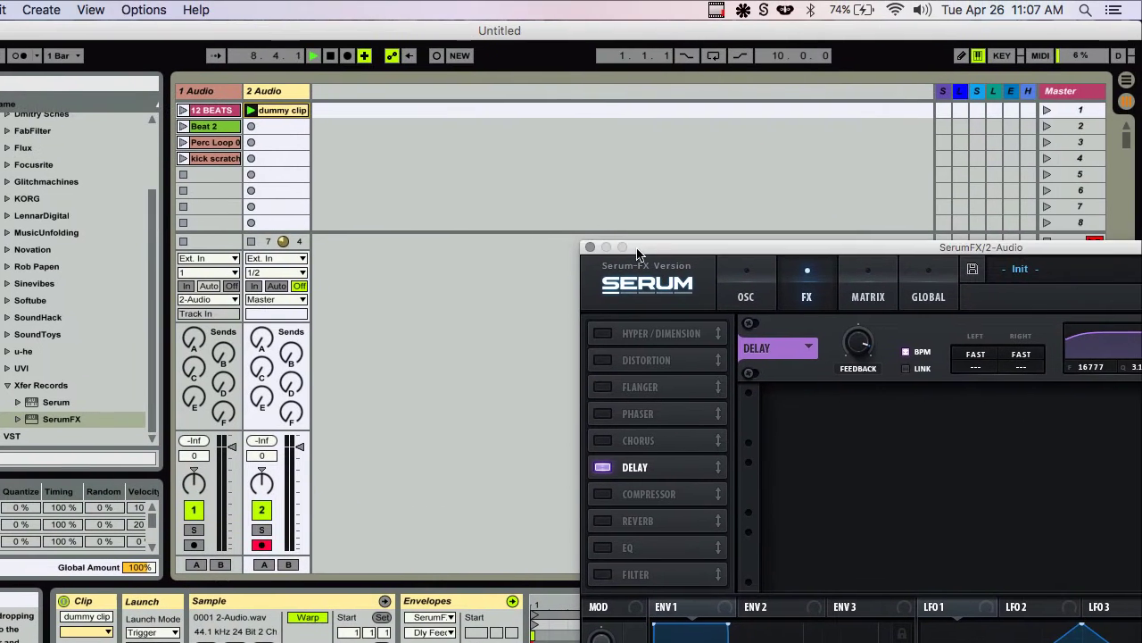
{"action": "left_click_drag", "start_coordinate": [778, 87], "coordinate": [1077, 0]}
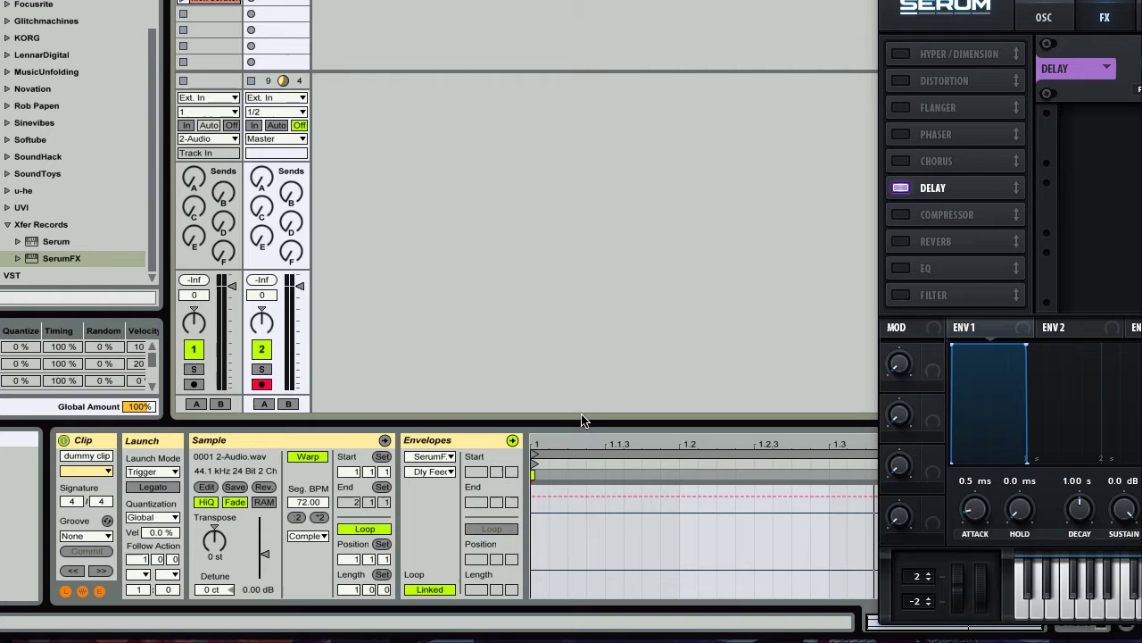
{"action": "left_click_drag", "start_coordinate": [577, 421], "coordinate": [570, 251]}
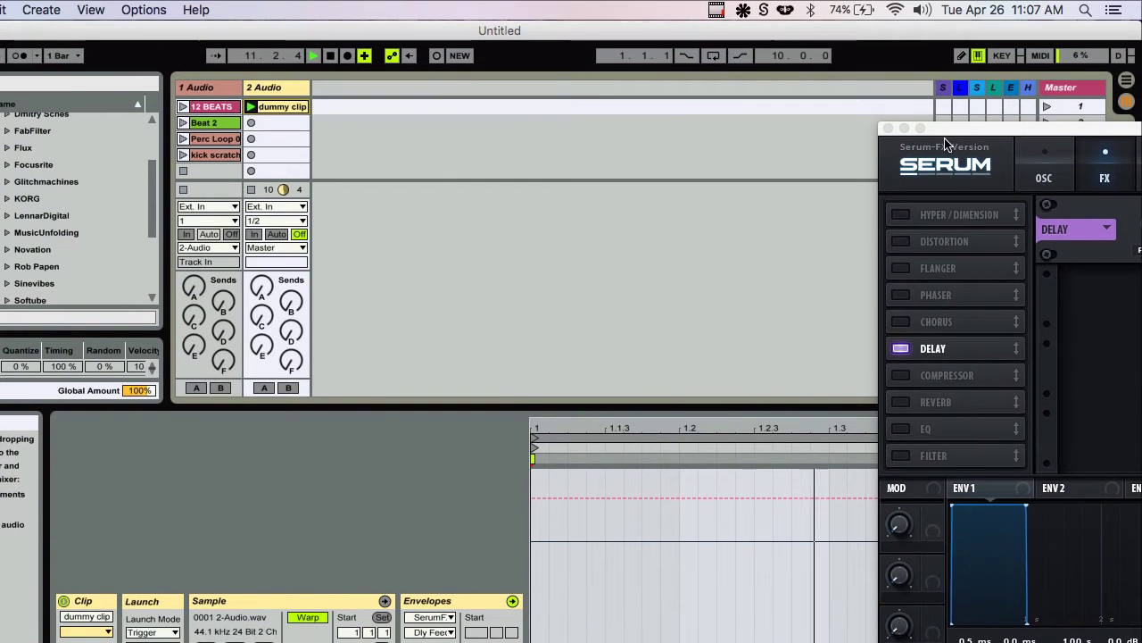
{"action": "left_click_drag", "start_coordinate": [956, 61], "coordinate": [1109, 55]}
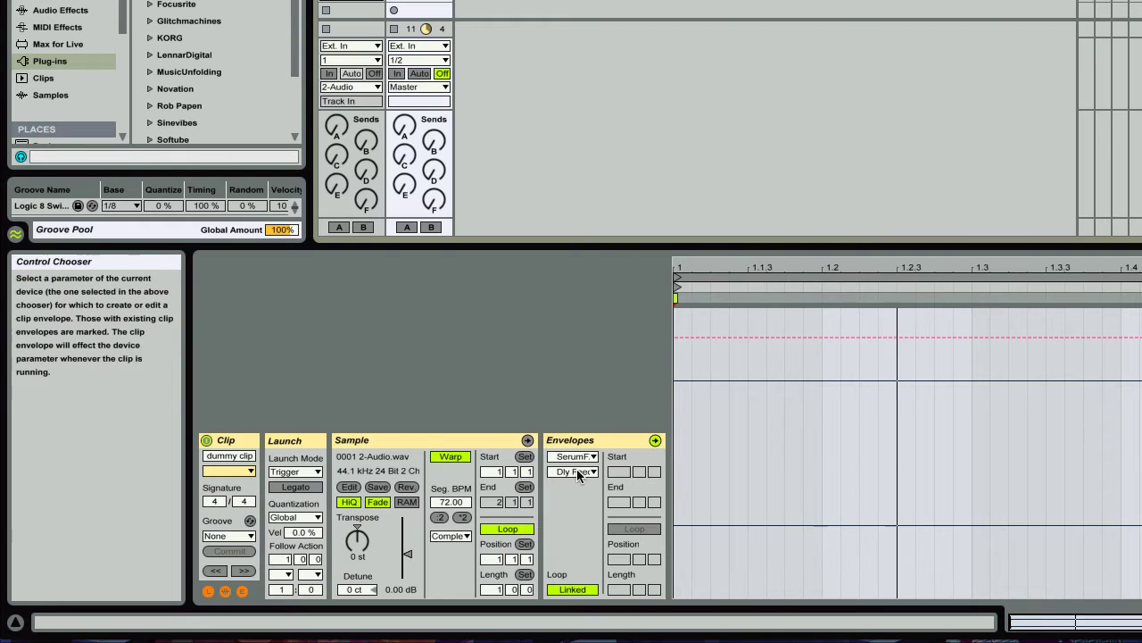
Check the dummy clip's envelope choosers for the SerumFX device and its Dly Feed parameter
{"action": "left_click", "coordinate": [571, 465]}
{"action": "left_click", "coordinate": [570, 460]}
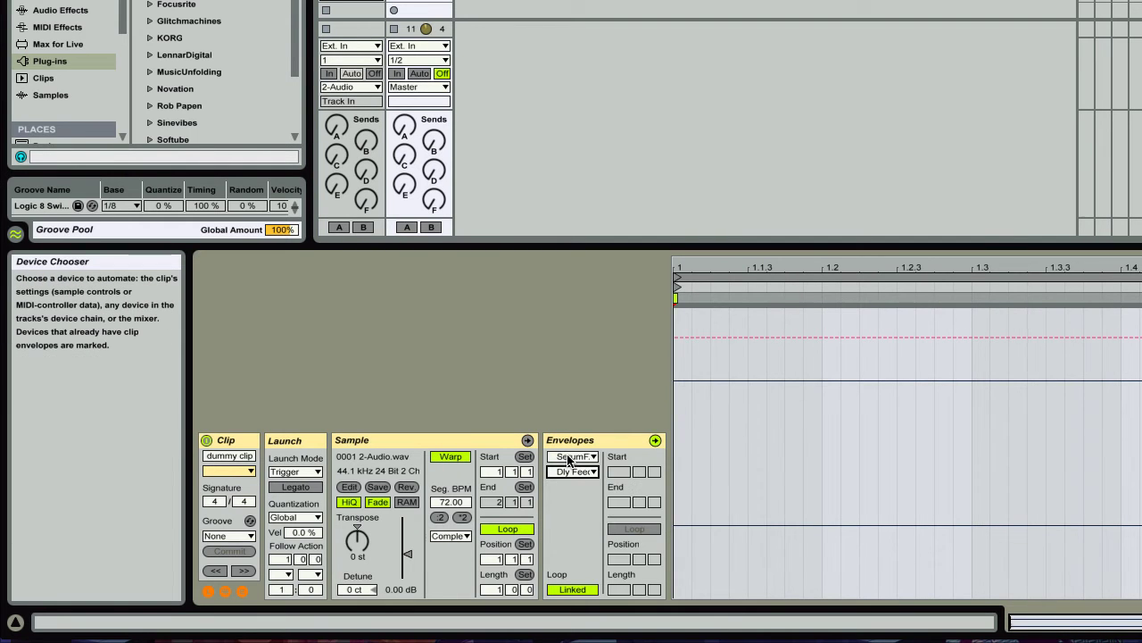
{"action": "left_click", "coordinate": [569, 459]}
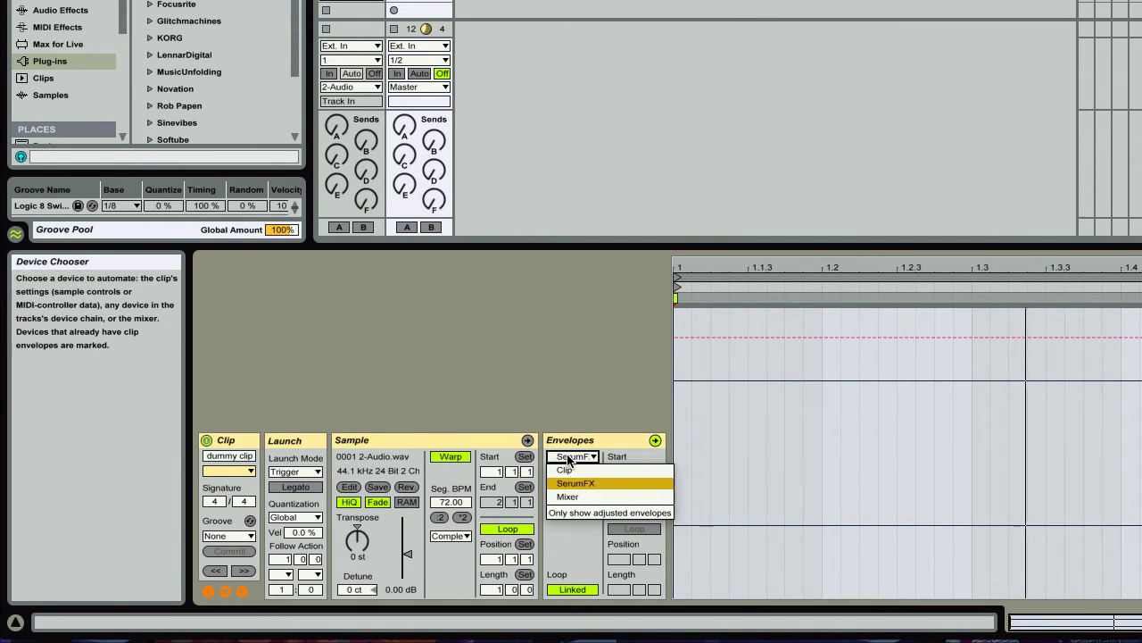
{"action": "left_click", "coordinate": [572, 478]}
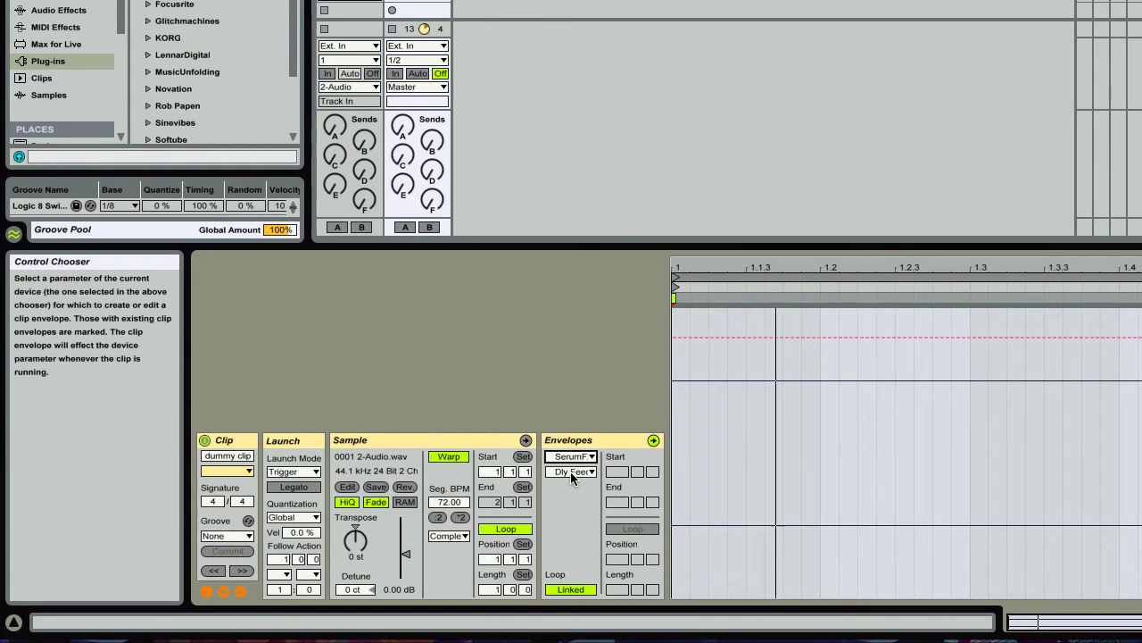
{"action": "left_click", "coordinate": [571, 471]}
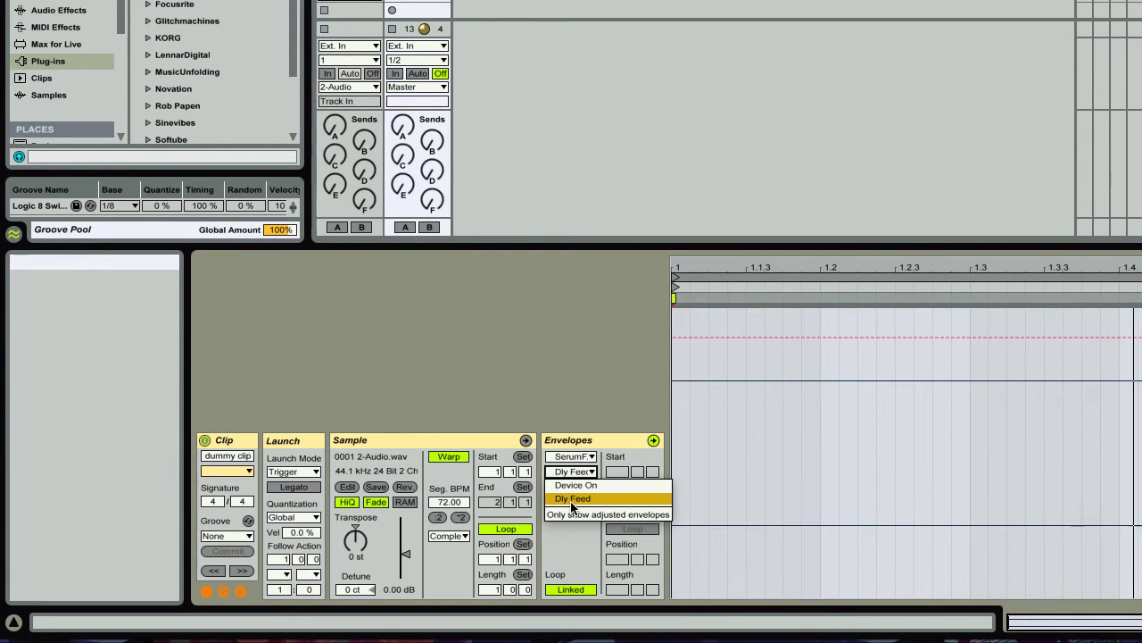
{"action": "left_click", "coordinate": [564, 401]}
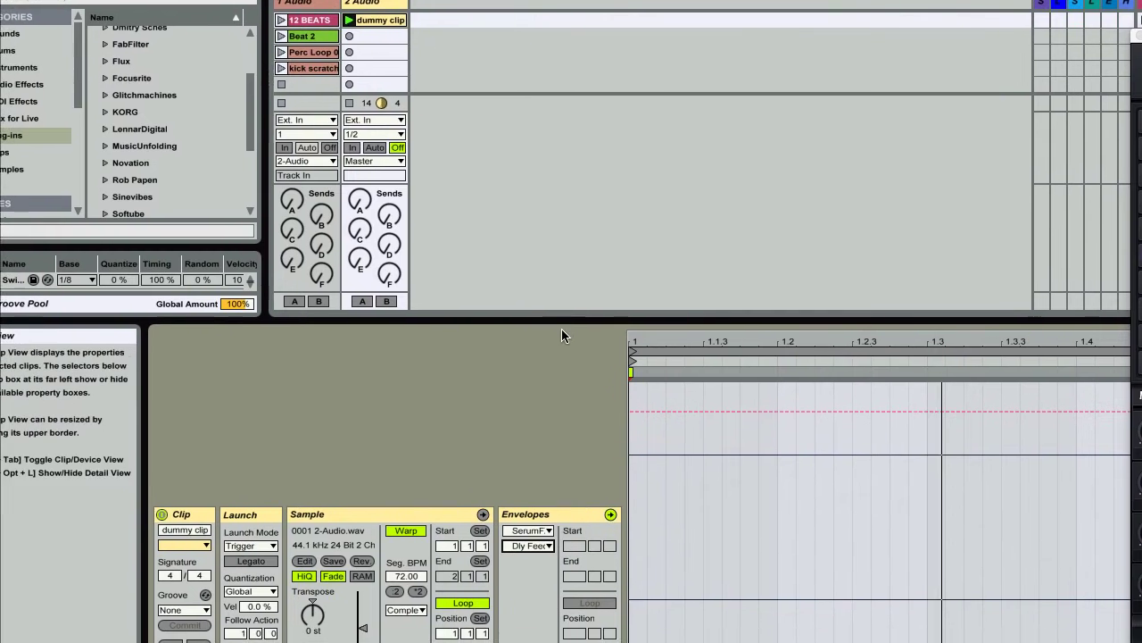
Shrink the clip view again and display the 2 Audio track's device chain
{"action": "left_click_drag", "start_coordinate": [563, 319], "coordinate": [564, 491]}
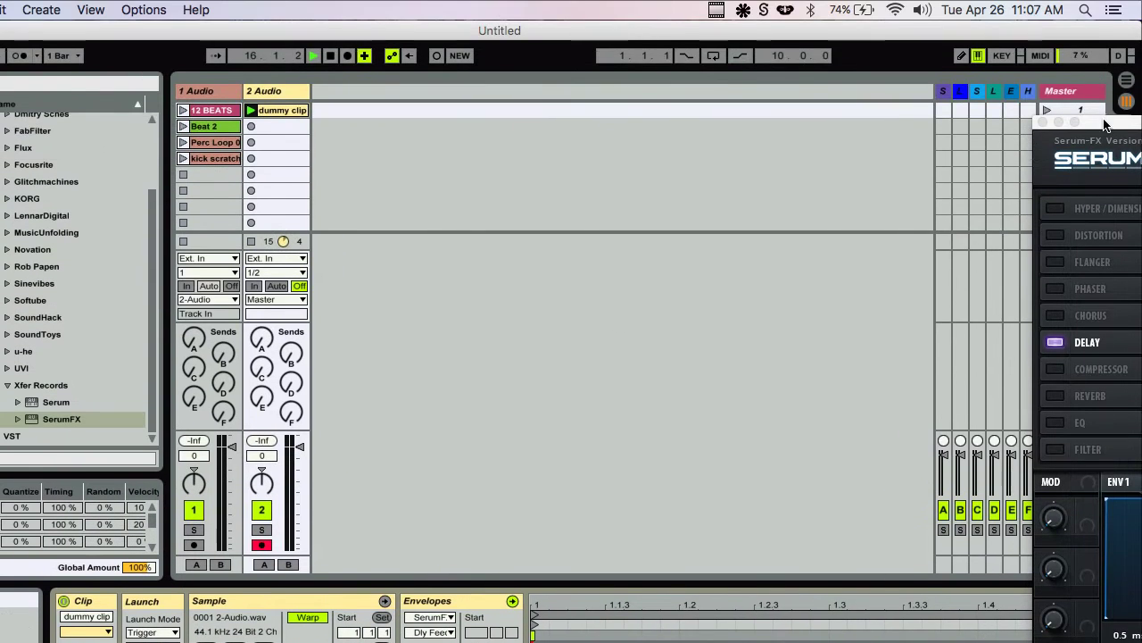
{"action": "left_click_drag", "start_coordinate": [1104, 122], "coordinate": [447, 73]}
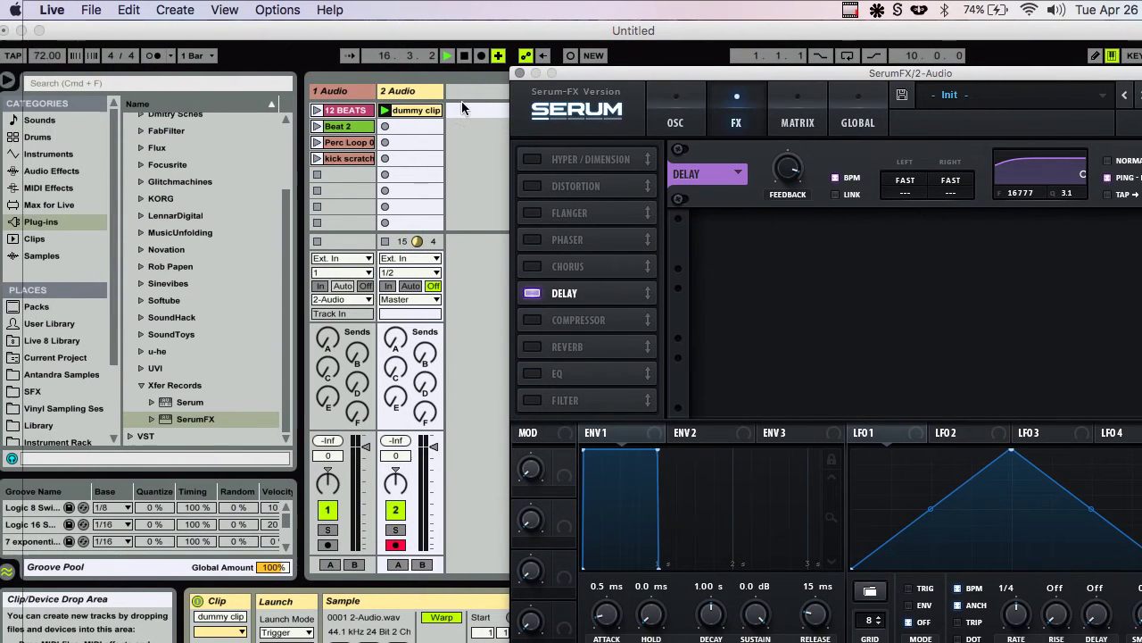
{"action": "left_click", "coordinate": [268, 94]}
{"action": "double_click", "coordinate": [411, 93]}
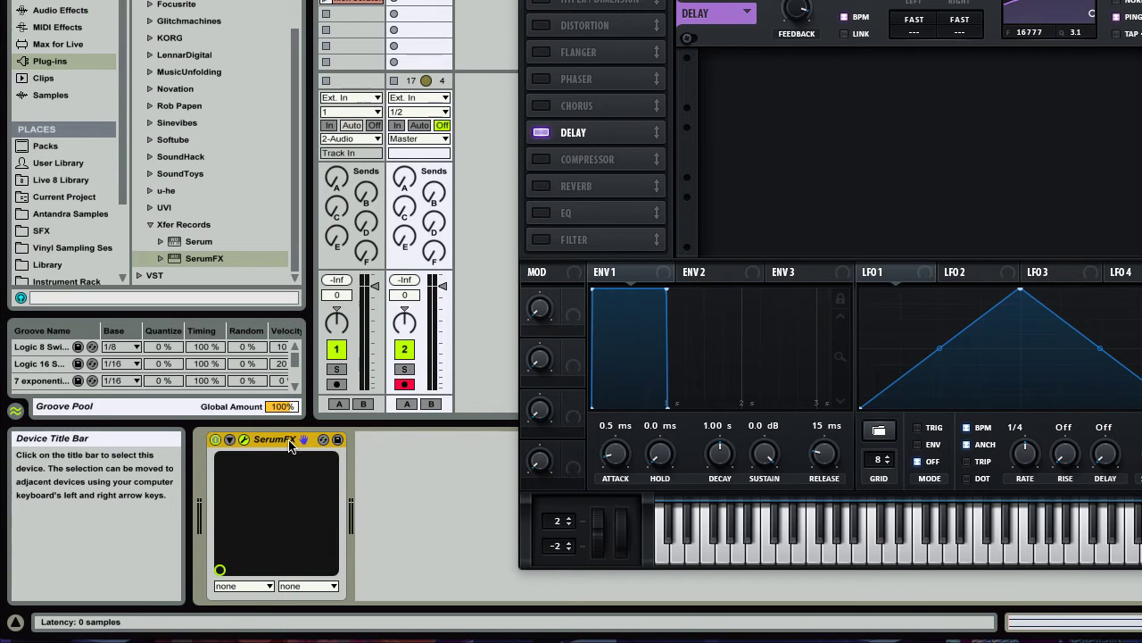
Group SerumFX on 2 Audio into an Audio Effect Rack and show the rack's chain list
{"action": "key", "text": "ctrl+g"}
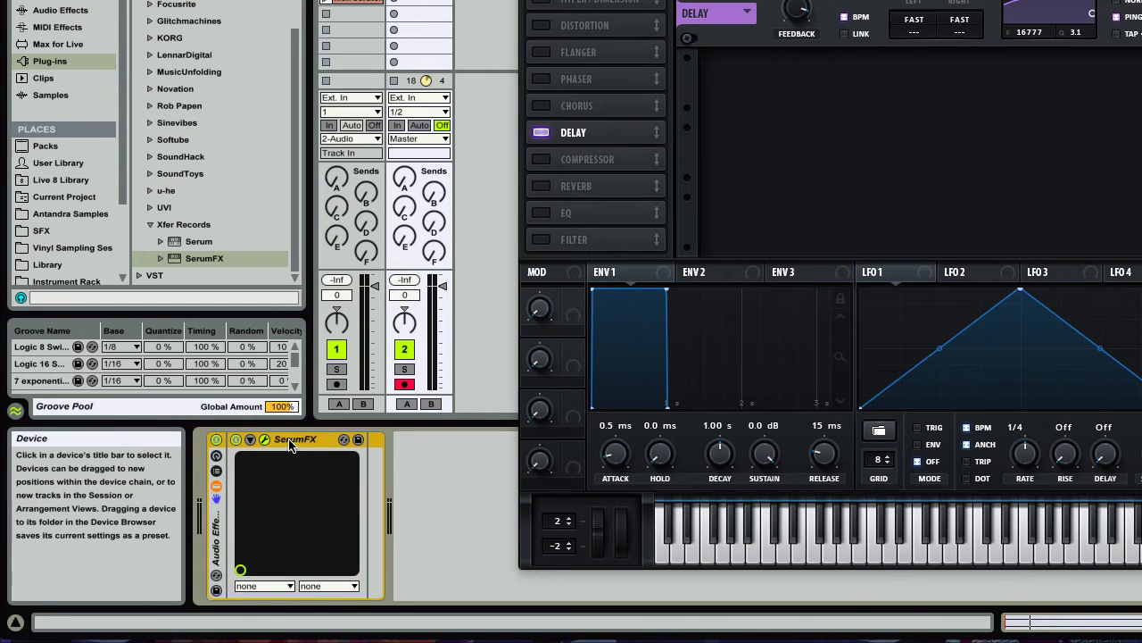
{"action": "double_click", "coordinate": [217, 523]}
{"action": "double_click", "coordinate": [217, 523]}
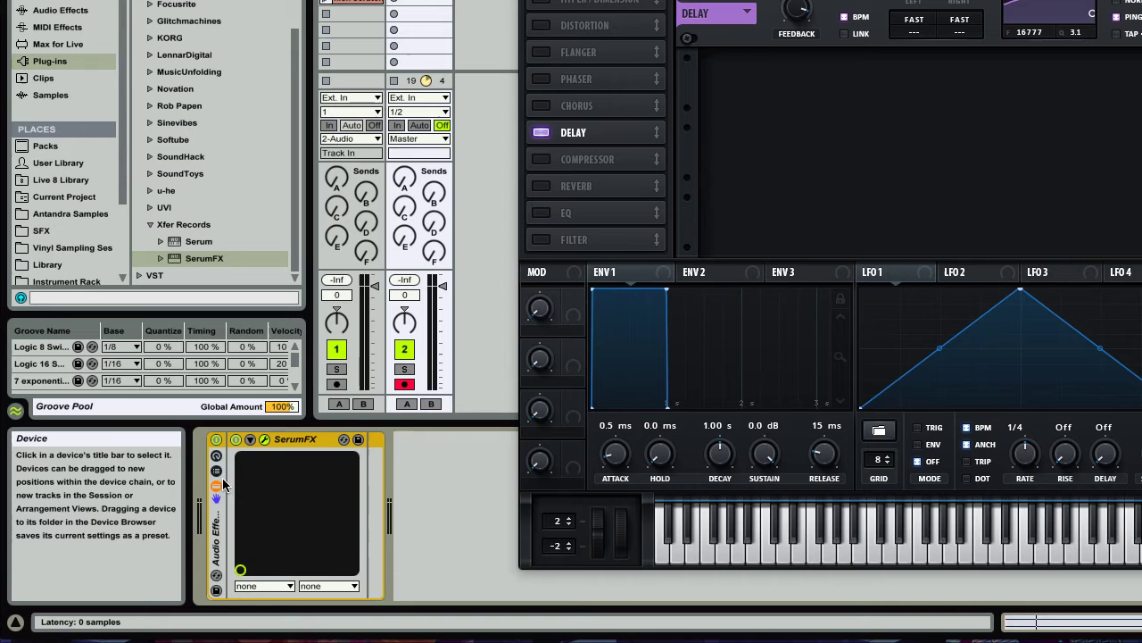
{"action": "left_click", "coordinate": [221, 473]}
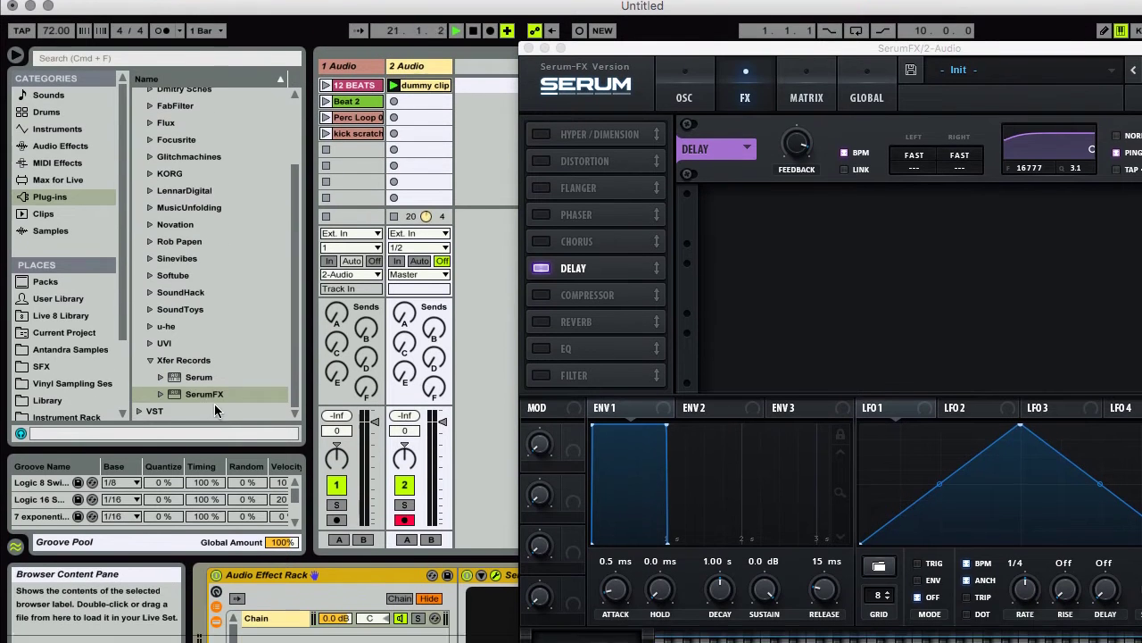
Add another SerumFX to the rack as a second chain, close the open plug-in windows, and reopen the new chain's editor
{"action": "left_click_drag", "start_coordinate": [202, 419], "coordinate": [296, 535]}
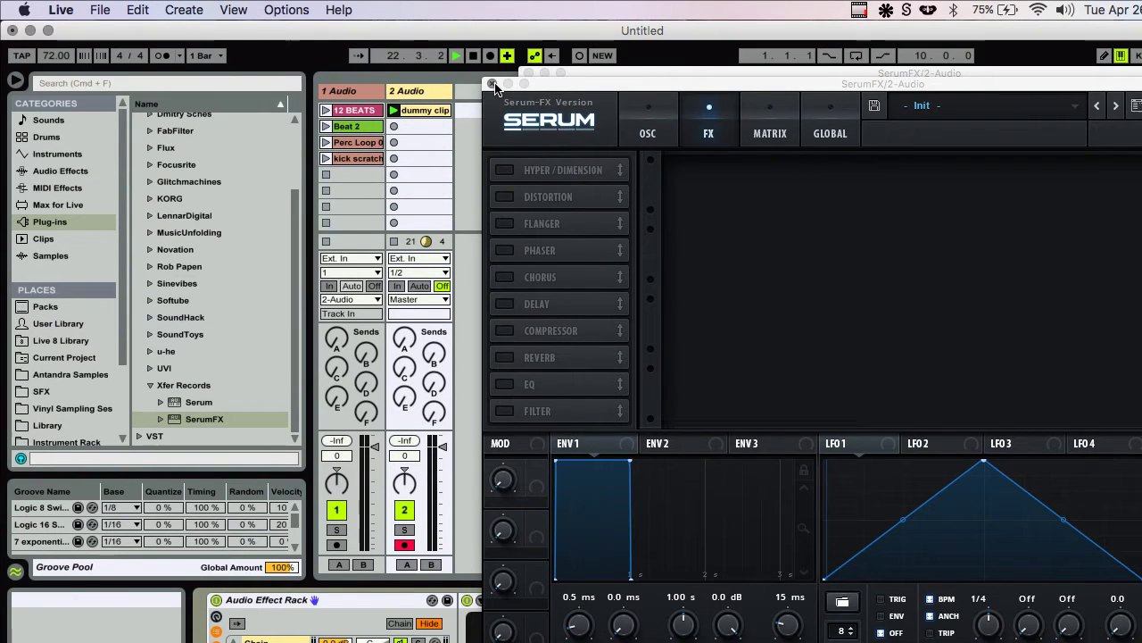
{"action": "left_click_drag", "start_coordinate": [491, 86], "coordinate": [523, 80]}
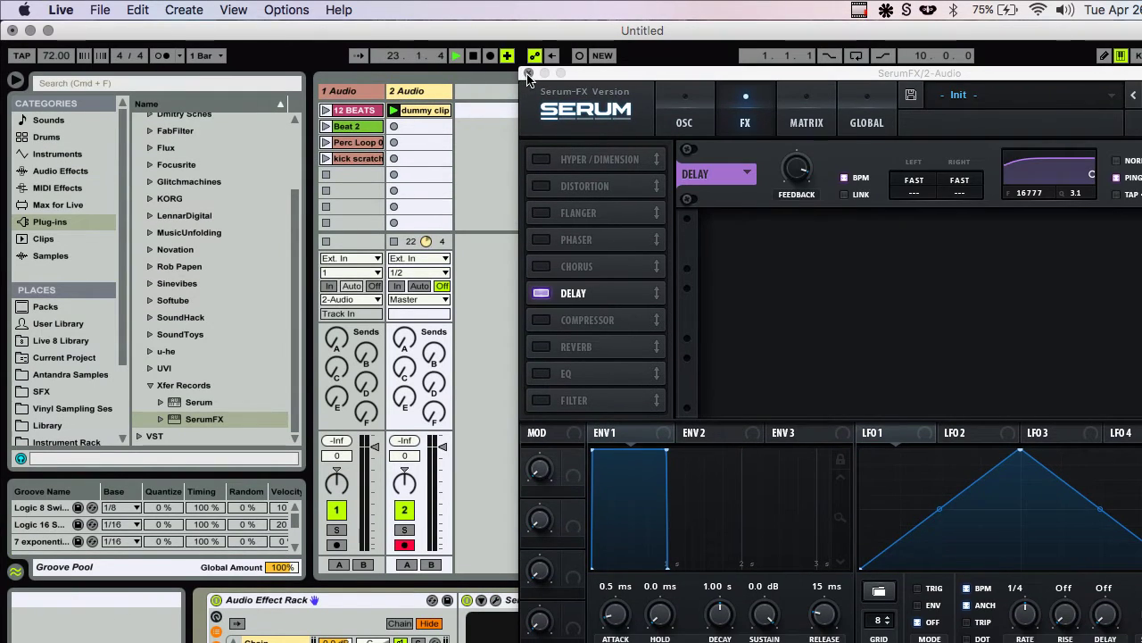
{"action": "left_click", "coordinate": [527, 73]}
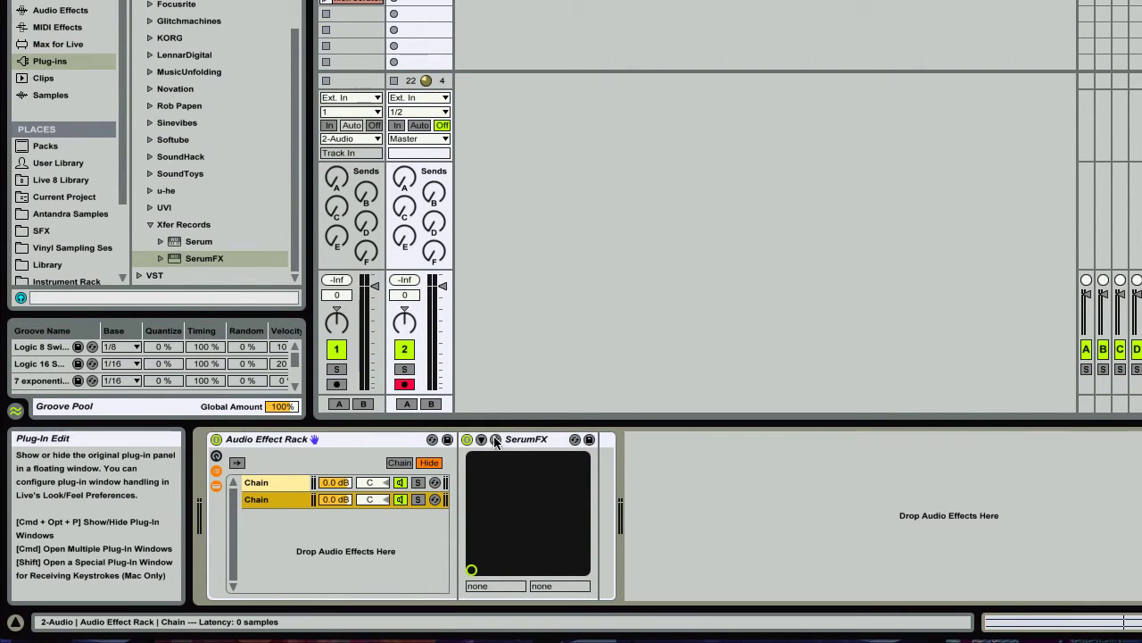
{"action": "left_click", "coordinate": [496, 439]}
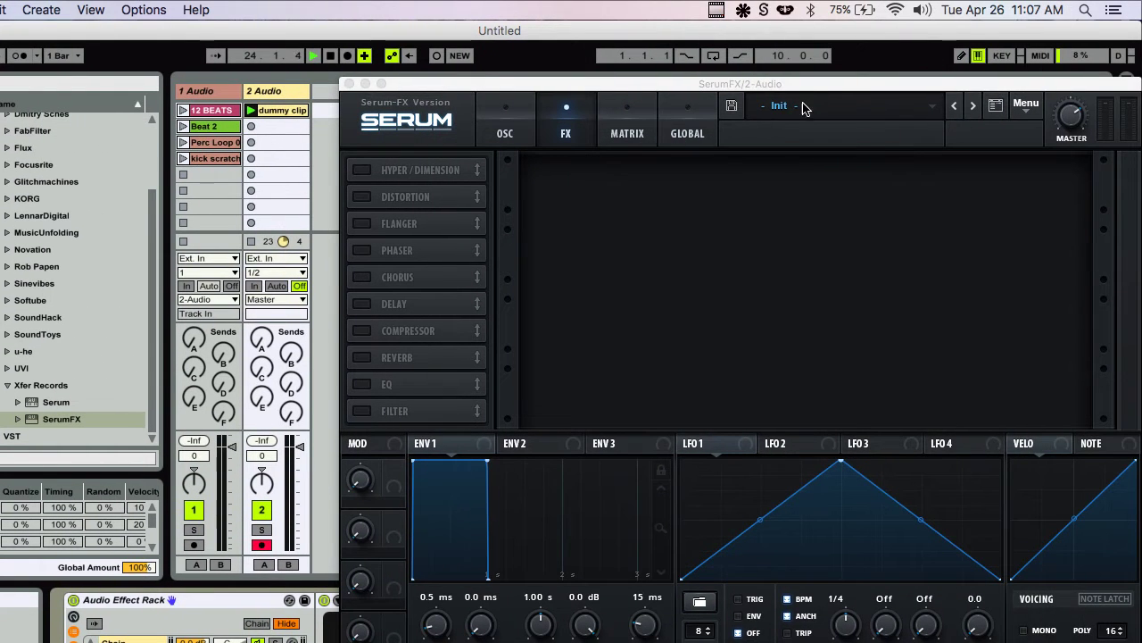
Load the Pads preset "PD Gated Pad [AS]" in the second chain's SerumFX
{"action": "left_click", "coordinate": [802, 108]}
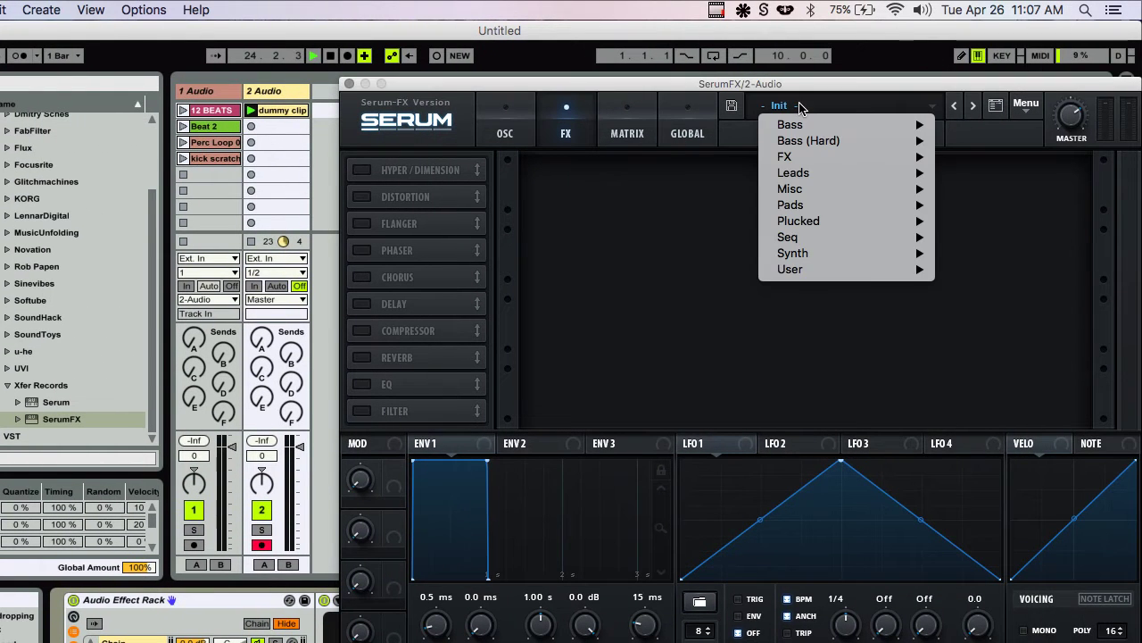
{"action": "mouse_move", "coordinate": [795, 205]}
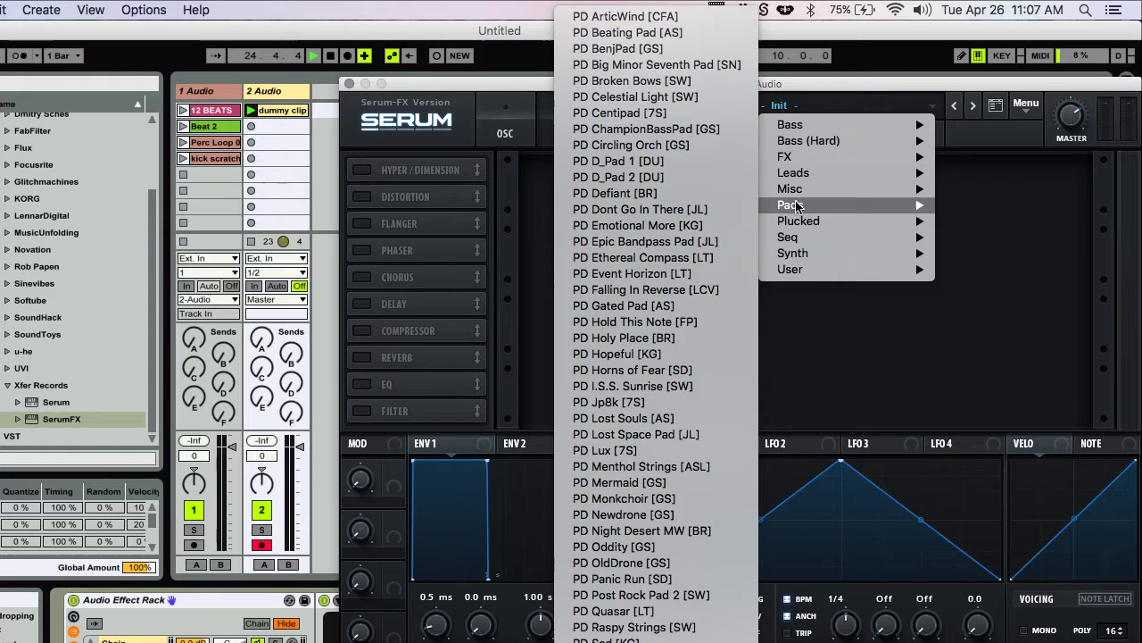
{"action": "mouse_move", "coordinate": [806, 226]}
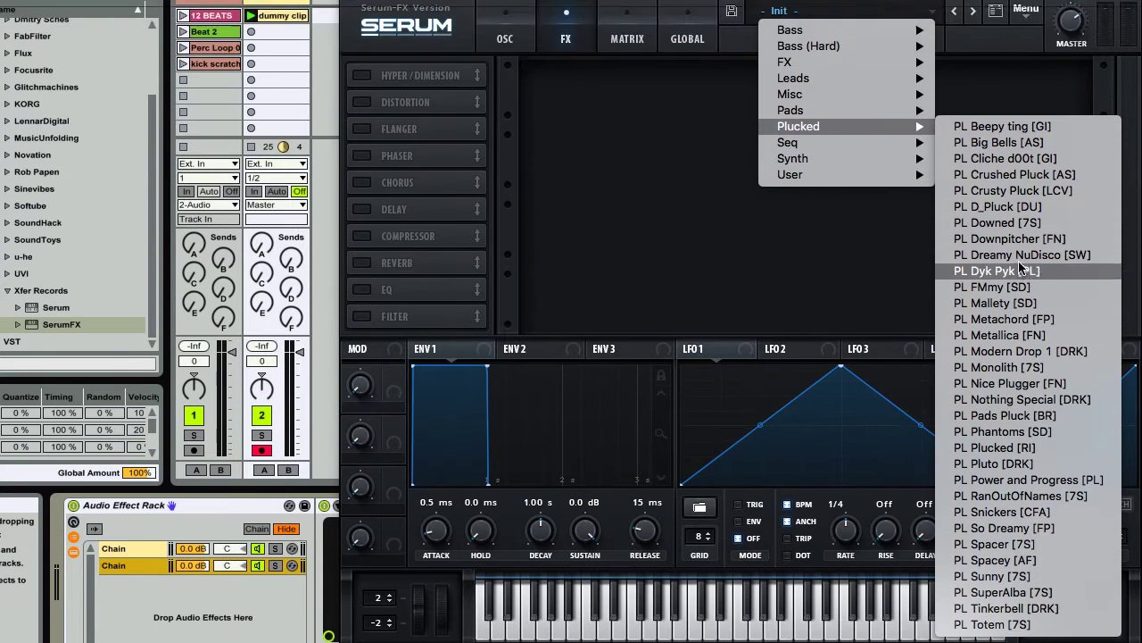
{"action": "mouse_move", "coordinate": [850, 185]}
{"action": "mouse_move", "coordinate": [839, 276]}
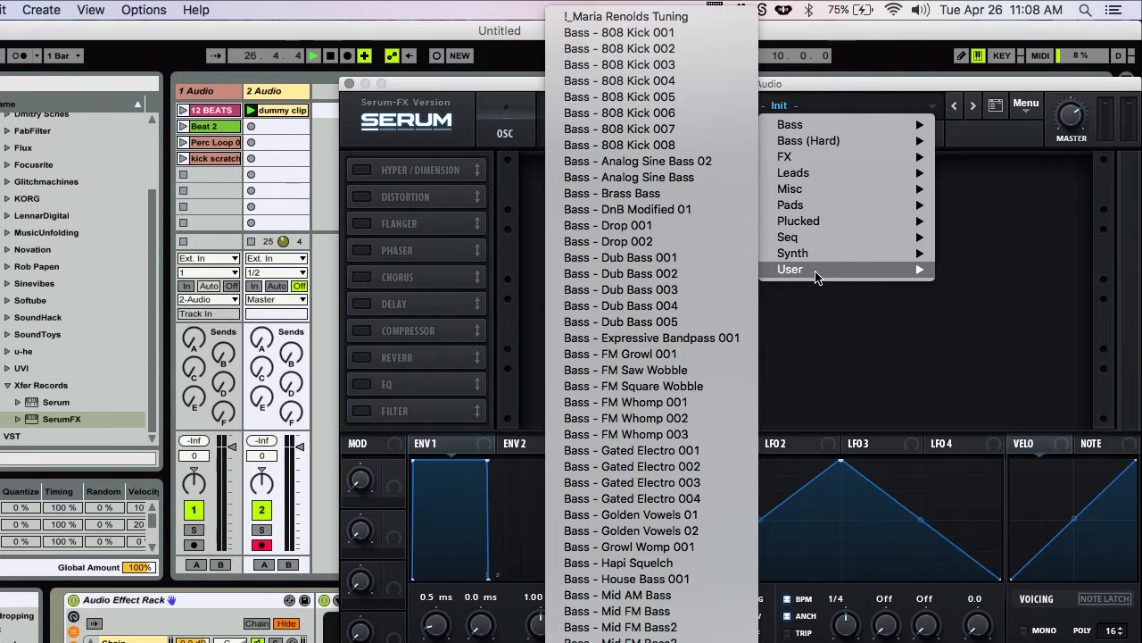
{"action": "mouse_move", "coordinate": [827, 143]}
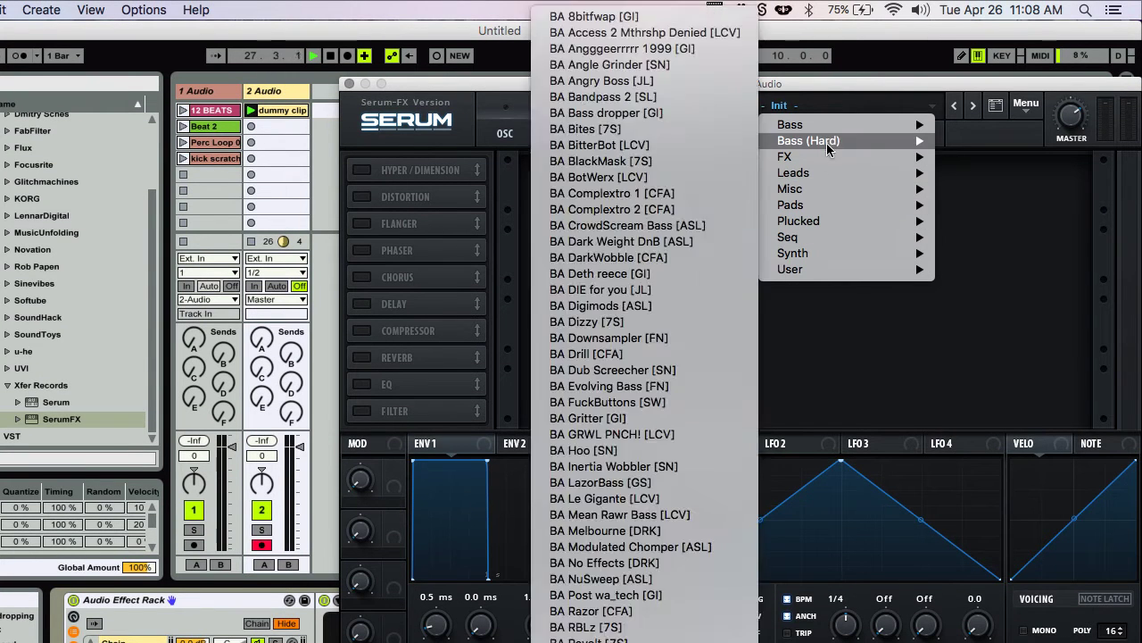
{"action": "mouse_move", "coordinate": [830, 207]}
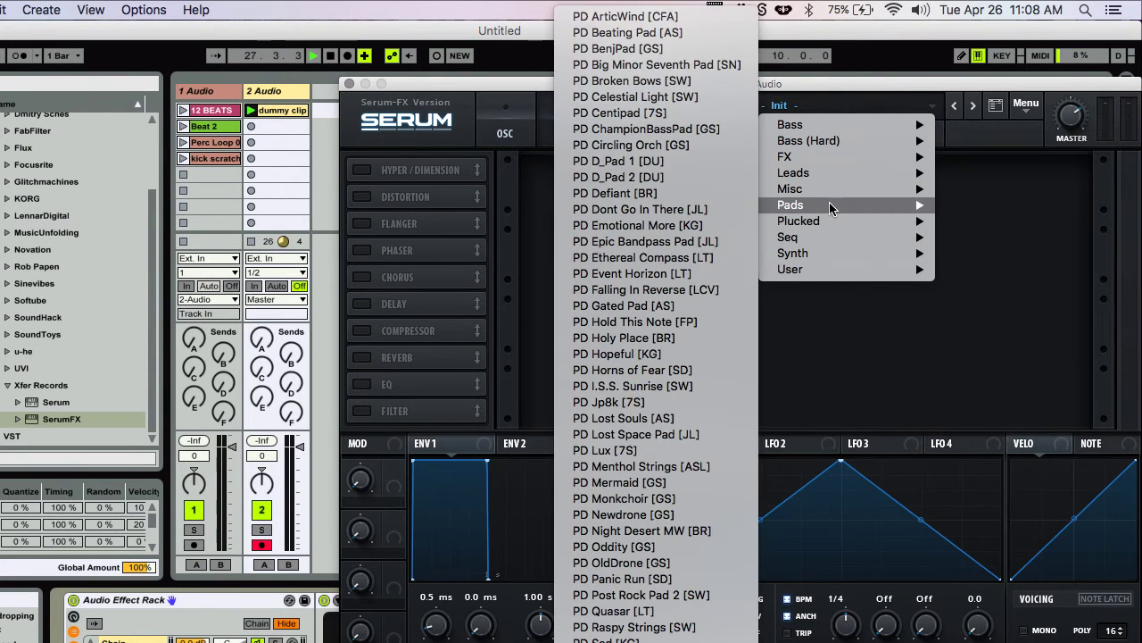
{"action": "left_click", "coordinate": [626, 312]}
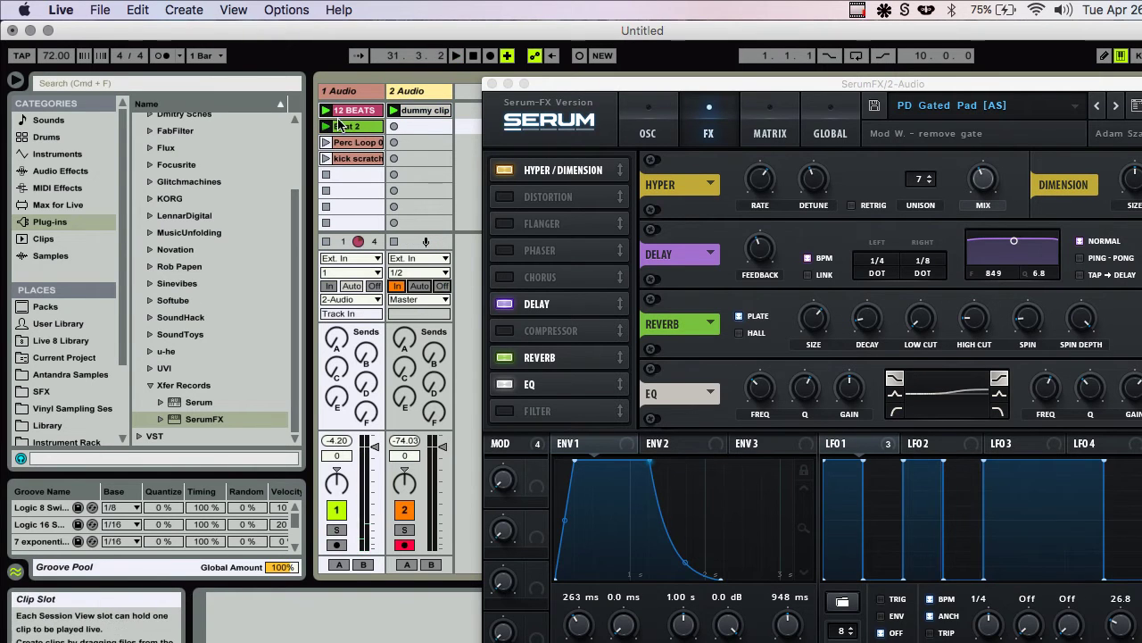
Launch the 12 BEATS clip to audition the effect and try lowering the 2 Audio track's volume to -3.8 dB
{"action": "left_click", "coordinate": [326, 110]}
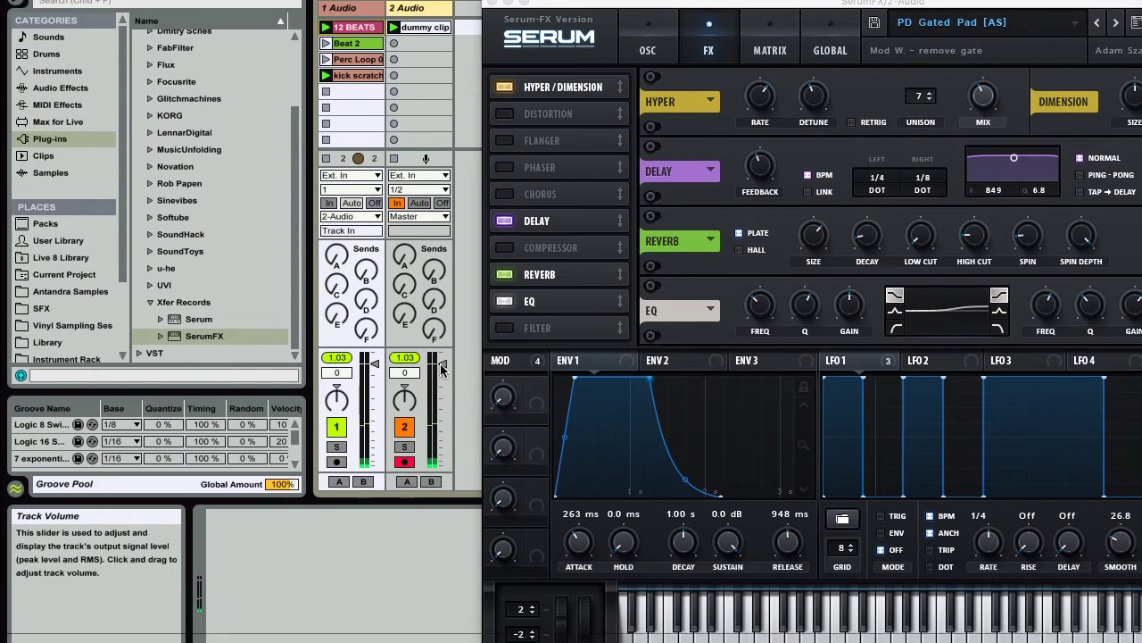
{"action": "left_click_drag", "start_coordinate": [443, 448], "coordinate": [443, 453]}
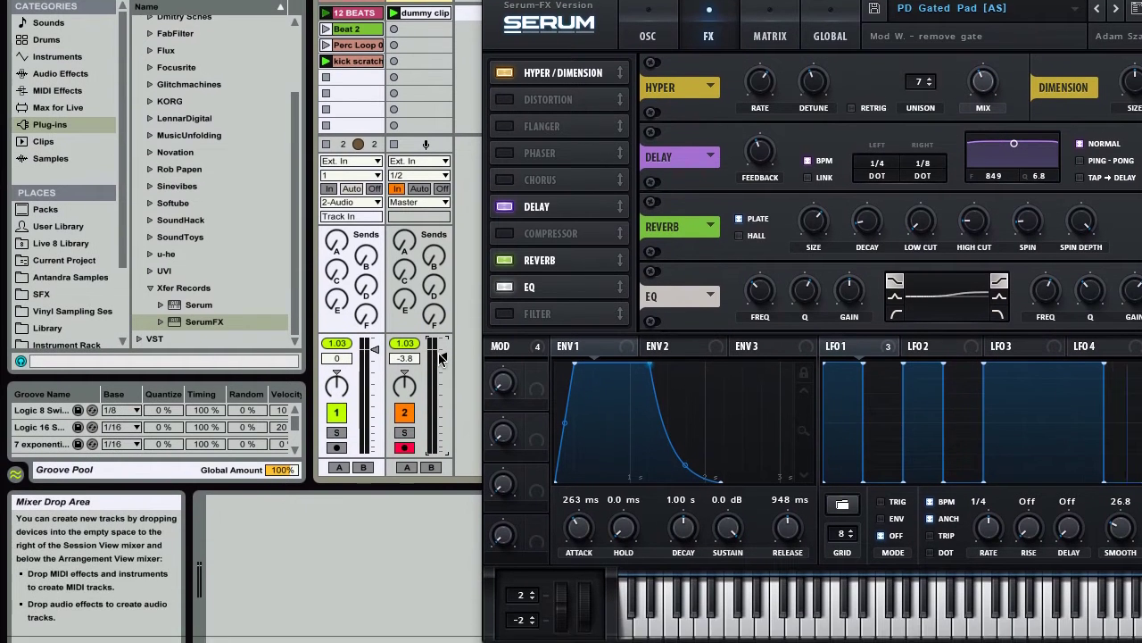
{"action": "left_click_drag", "start_coordinate": [298, 456], "coordinate": [296, 450]}
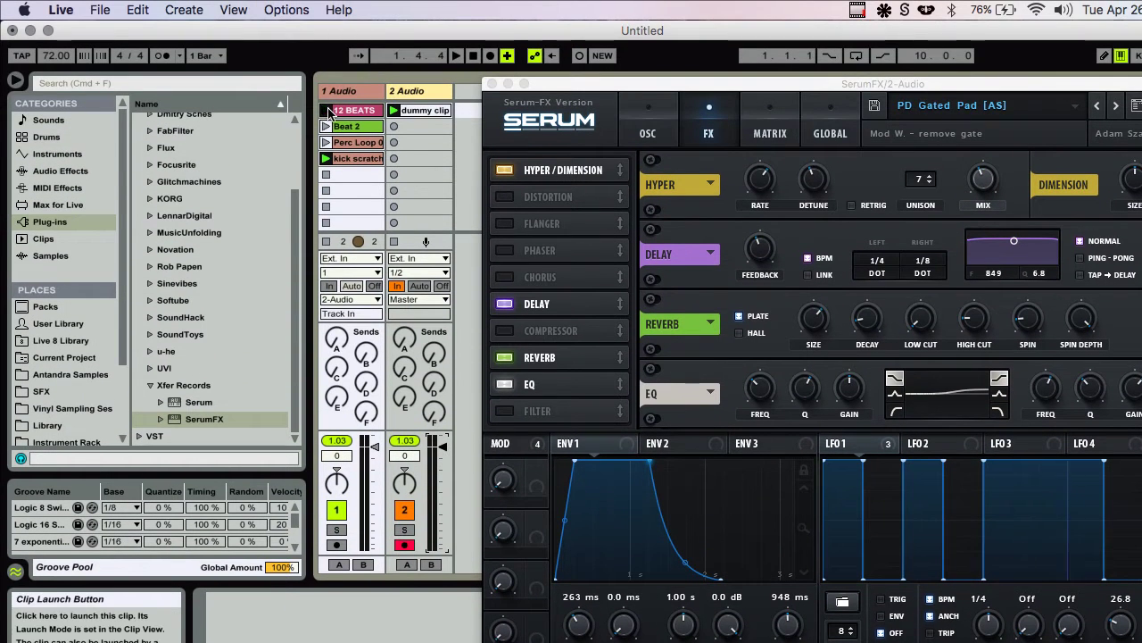
{"action": "left_click", "coordinate": [329, 111]}
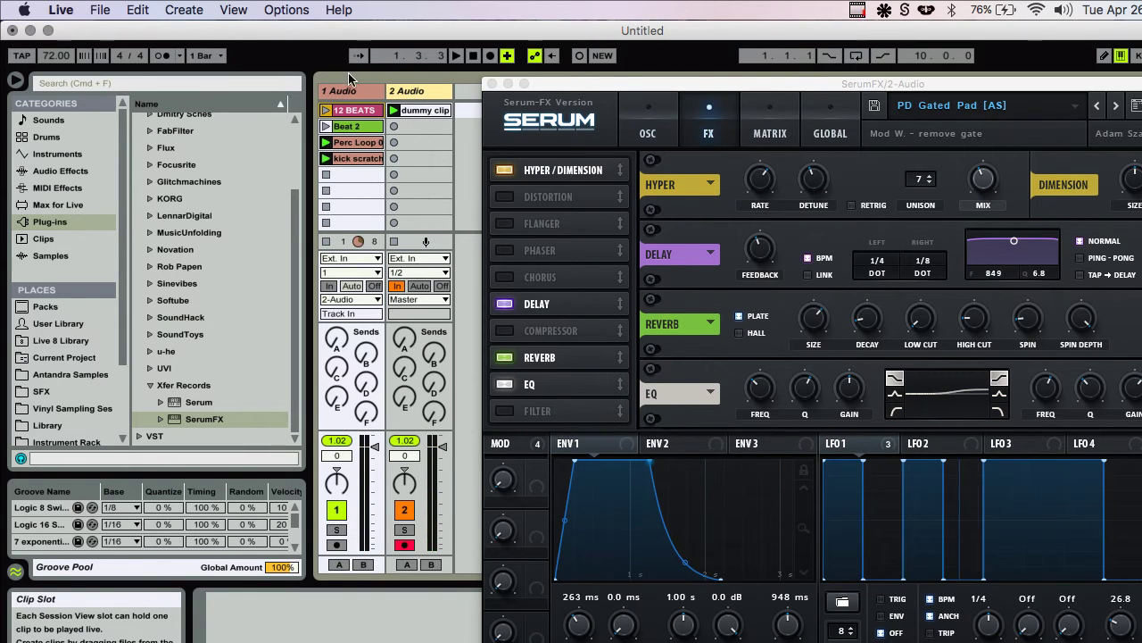
Display 2 Audio's rack, select its second chain, and switch that SerumFX to the preset "BA Ampology [CFA]"
{"action": "left_click", "coordinate": [409, 92]}
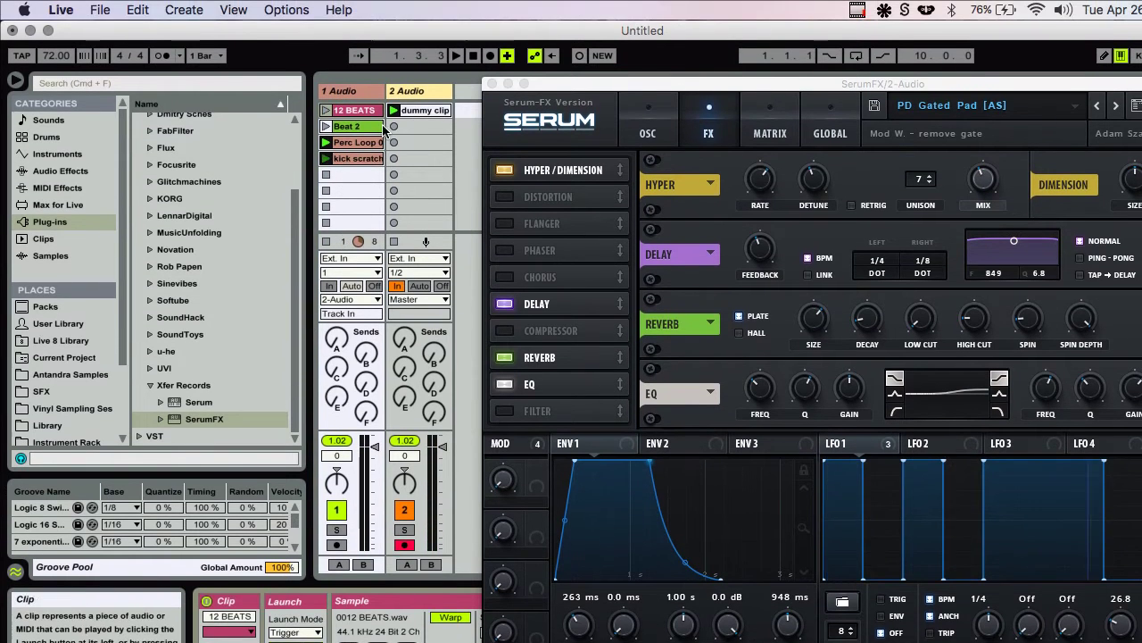
{"action": "double_click", "coordinate": [409, 92]}
{"action": "left_click", "coordinate": [272, 502]}
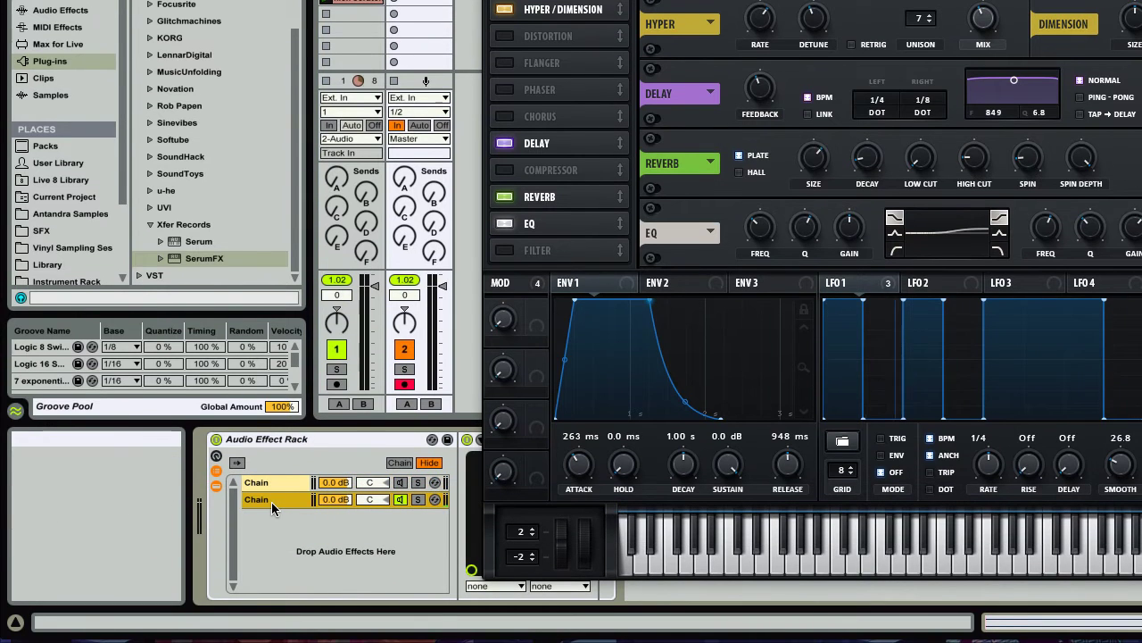
{"action": "key", "text": "ctrl+d"}
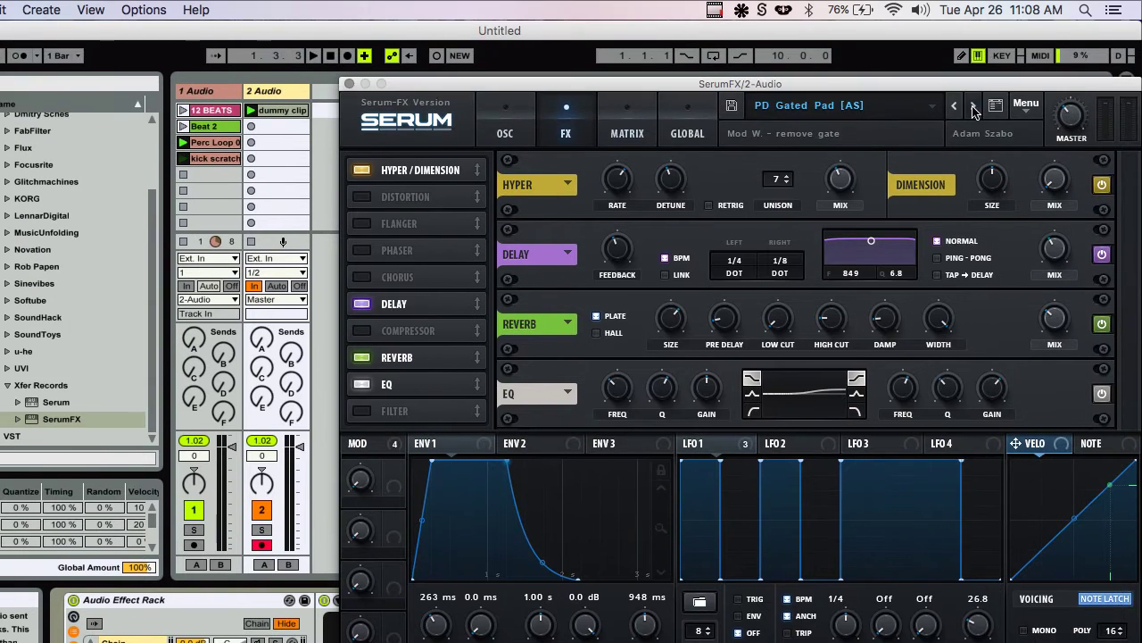
{"action": "left_click", "coordinate": [974, 106]}
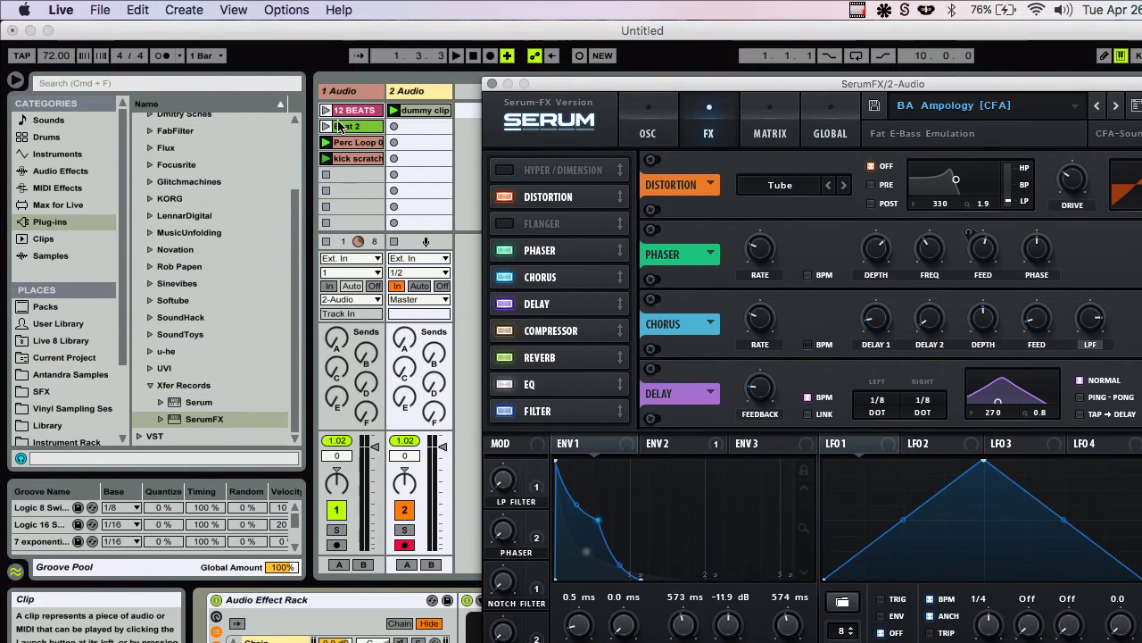
Play the drum clips through the BA Ampology effect, stopping playback after the short audition
{"action": "key", "text": "space"}
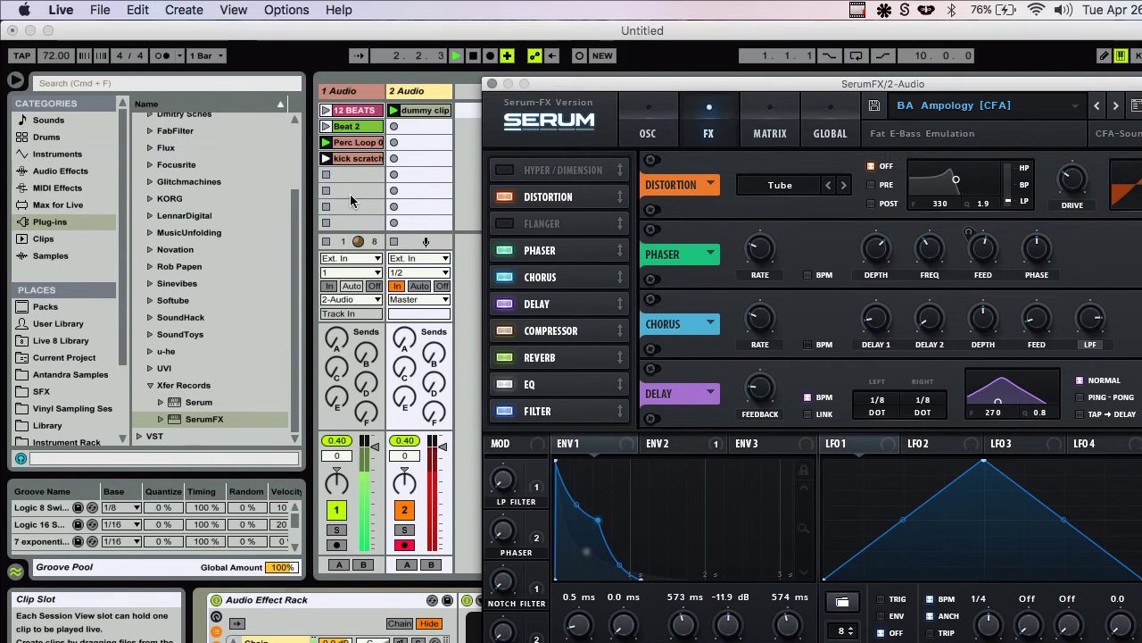
{"action": "left_click", "coordinate": [351, 34]}
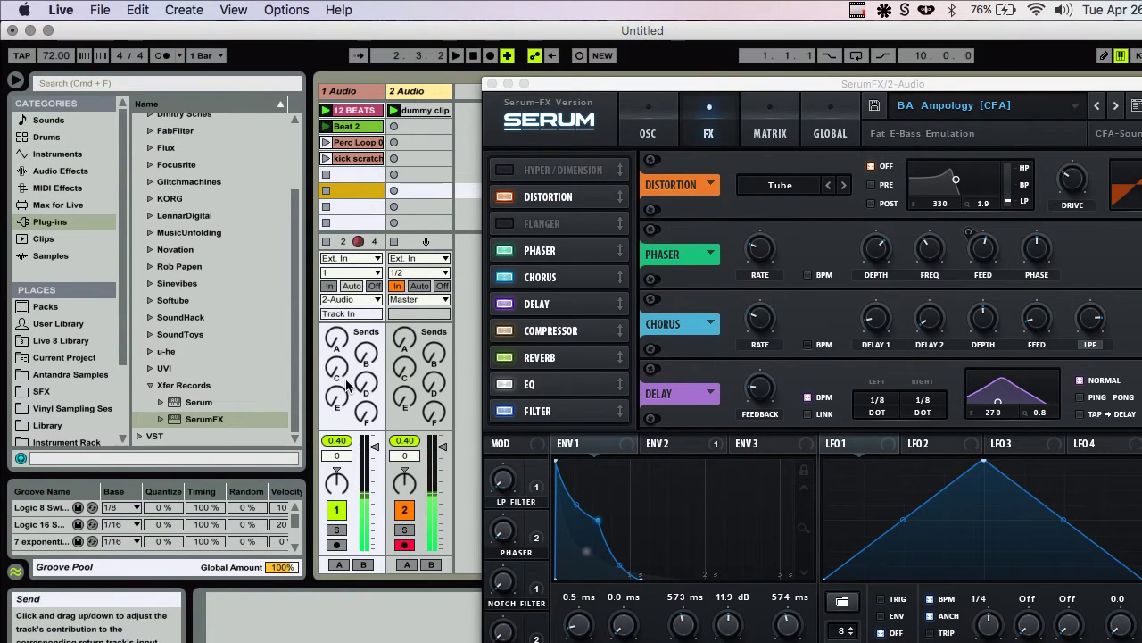
Display 2 Audio's rack and duplicate its third chain to create a fourth SerumFX chain
{"action": "left_click", "coordinate": [425, 142]}
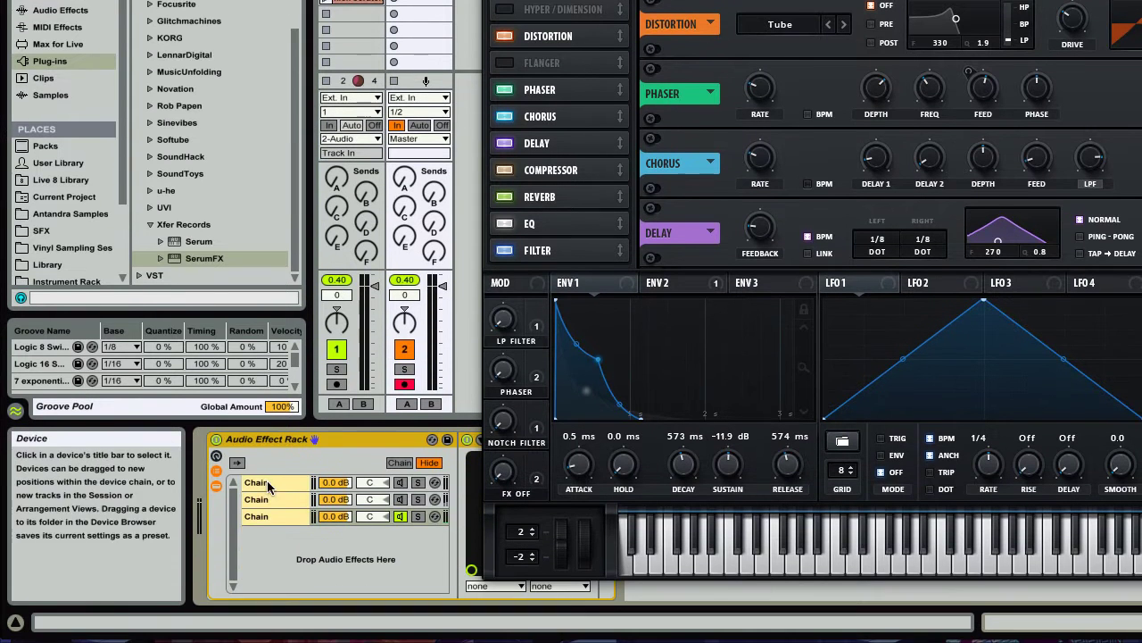
{"action": "left_click", "coordinate": [263, 518]}
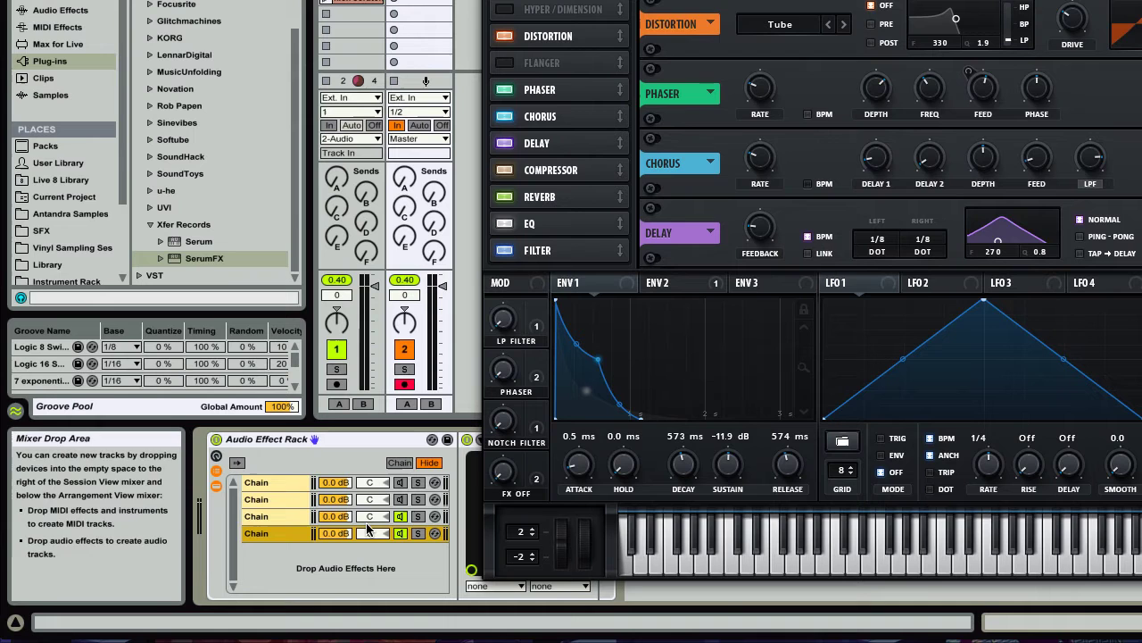
{"action": "key", "text": "ctrl+d"}
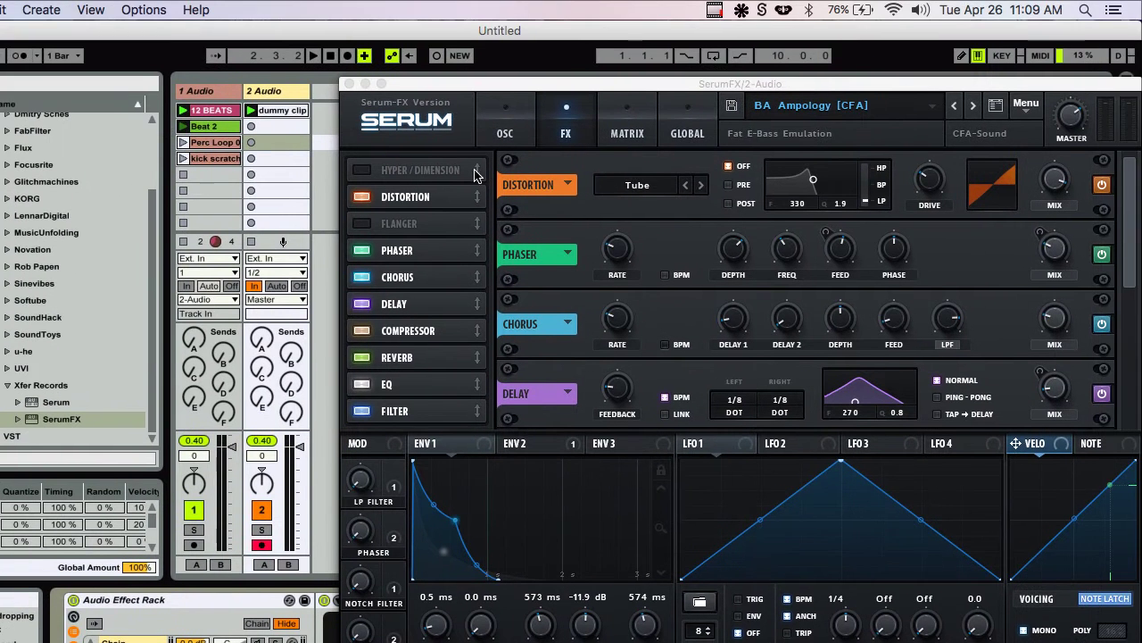
Reset the fourth chain's SerumFX to the Init preset and enable only its Filter effect
{"action": "left_click", "coordinate": [824, 114]}
{"action": "left_click", "coordinate": [825, 113]}
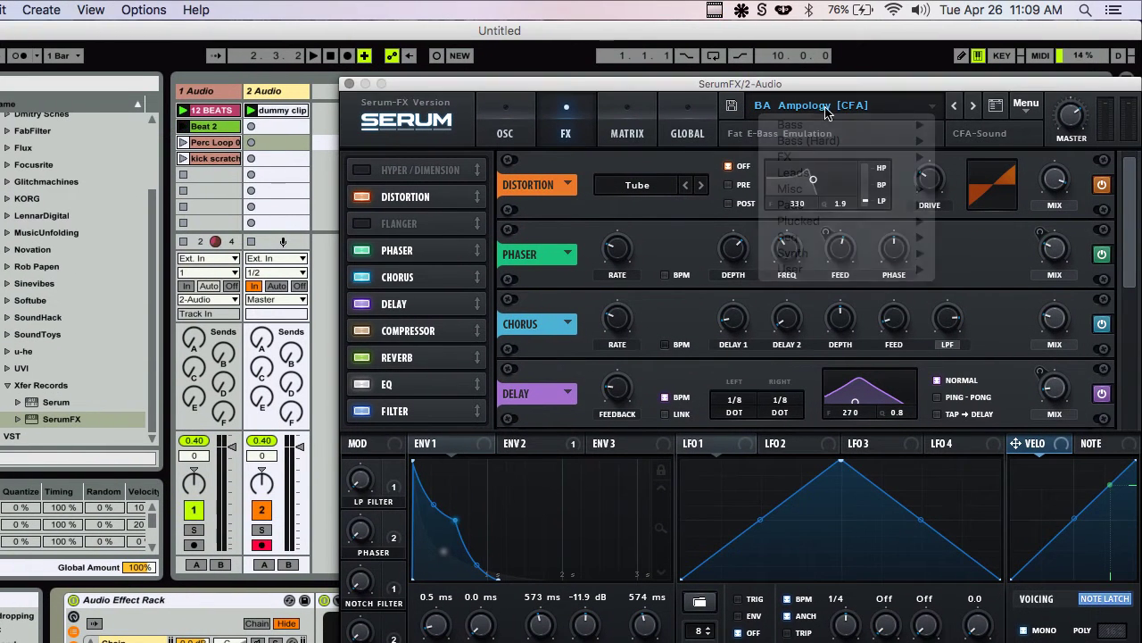
{"action": "left_click", "coordinate": [1030, 114]}
{"action": "left_click", "coordinate": [1000, 186]}
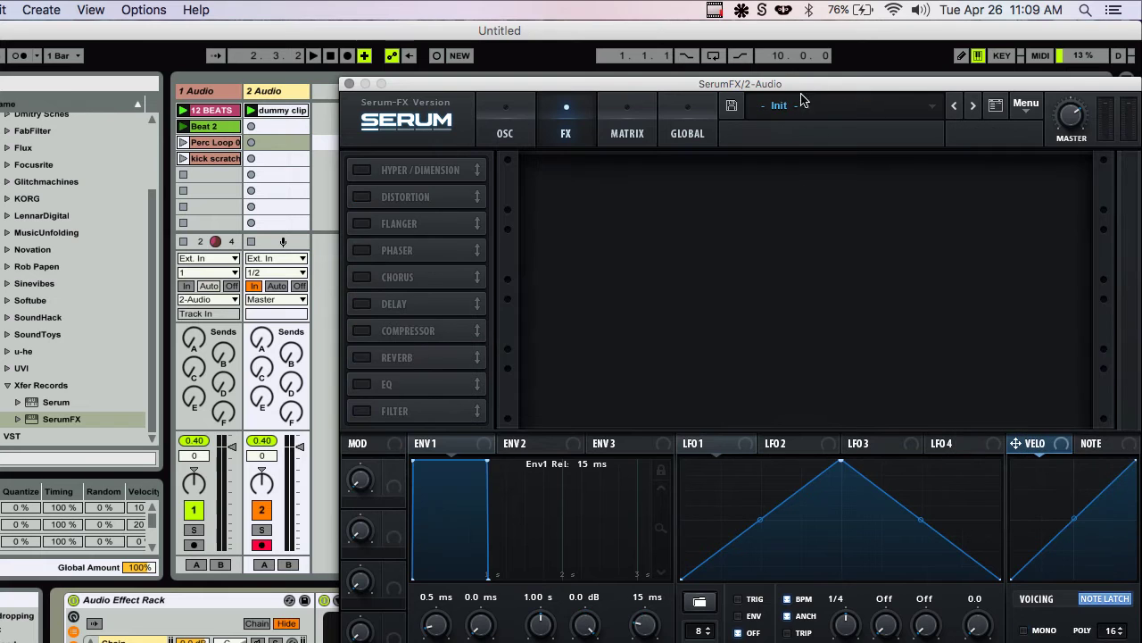
{"action": "left_click", "coordinate": [360, 410]}
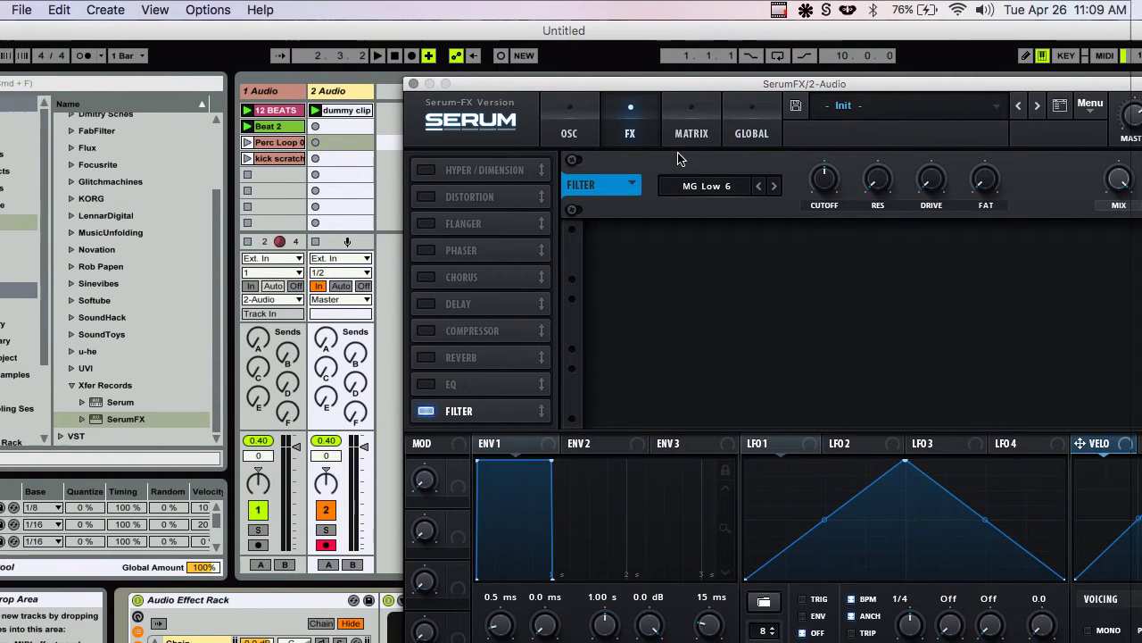
Audition the MG Low 6 filter while adjusting its cutoff, and stop playback
{"action": "key", "text": "space"}
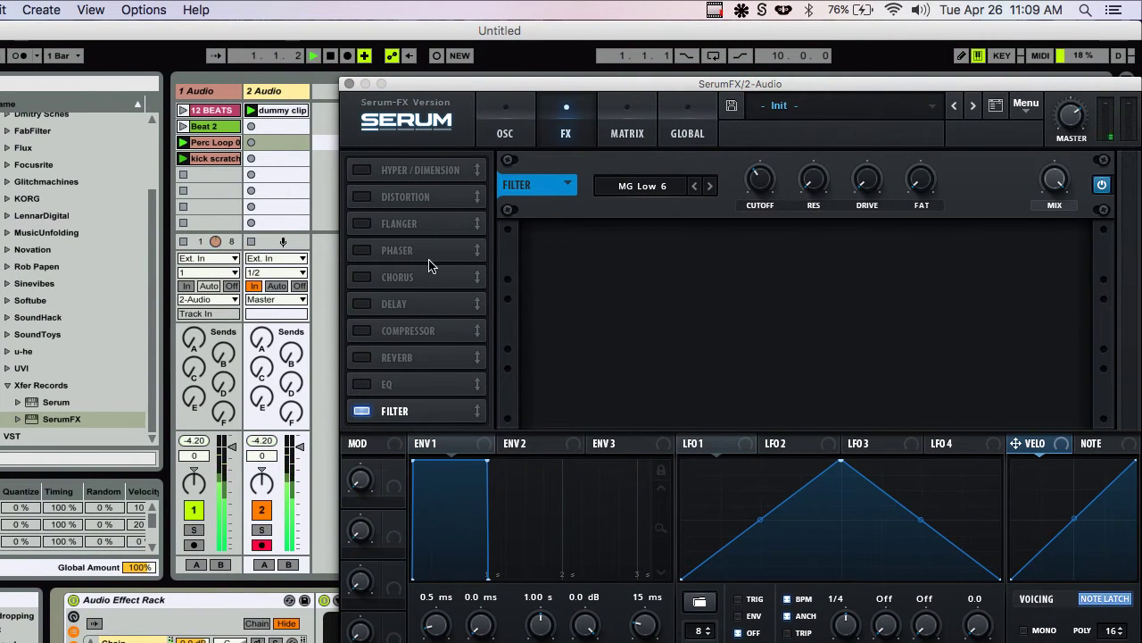
{"action": "left_click_drag", "start_coordinate": [757, 181], "coordinate": [752, 148]}
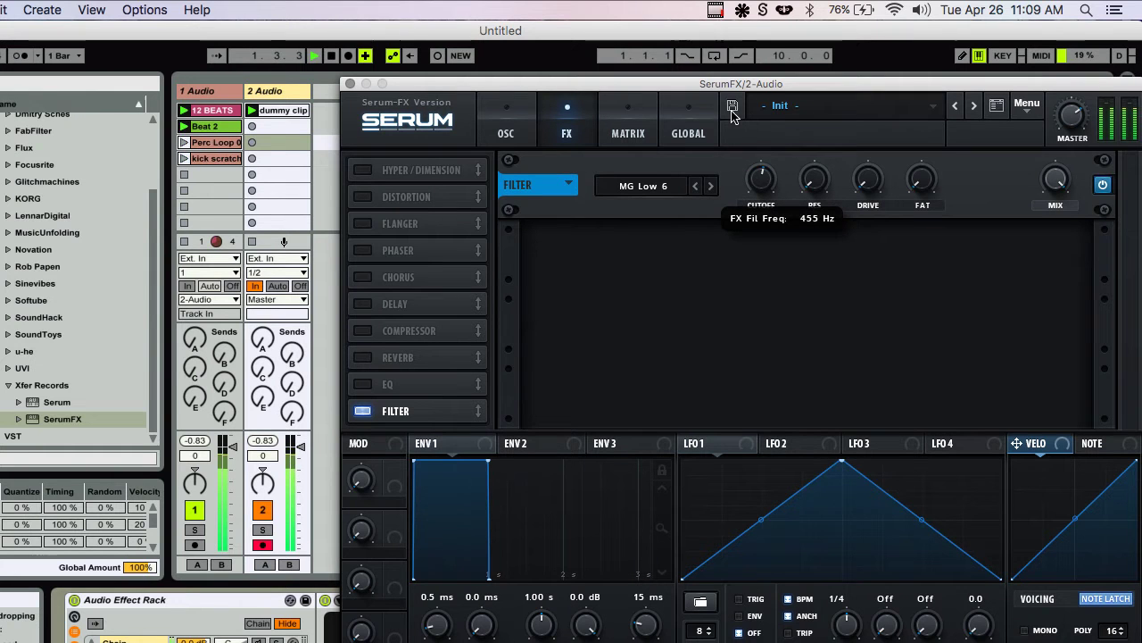
{"action": "key", "text": "space"}
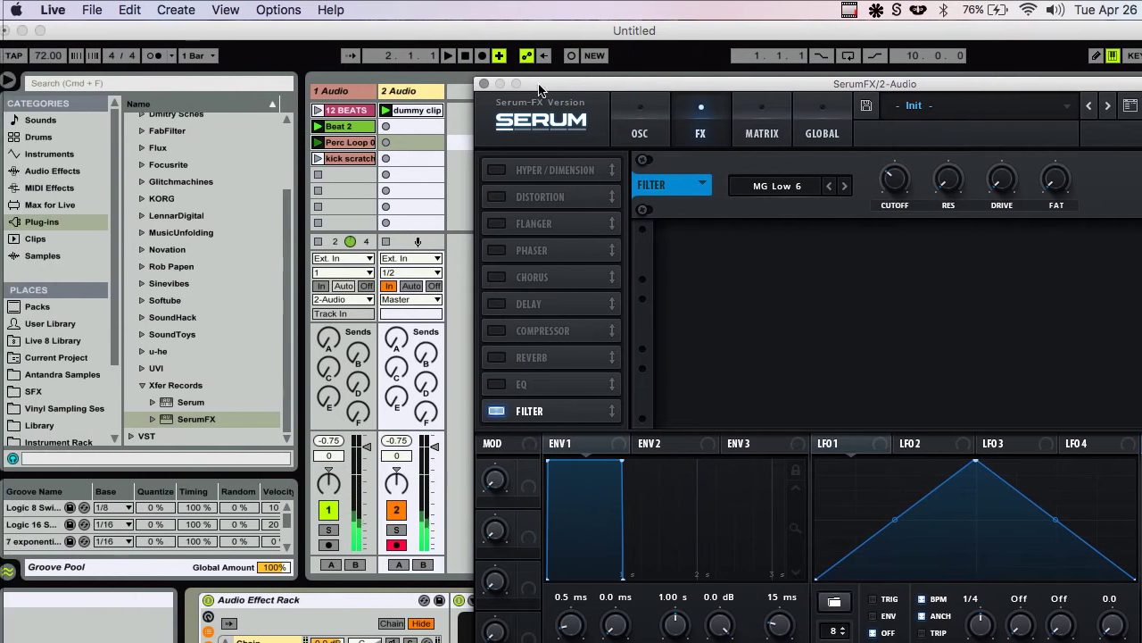
Move the filter SerumFX window aside and close the other two SerumFX windows behind it
{"action": "left_click_drag", "start_coordinate": [406, 85], "coordinate": [552, 93]}
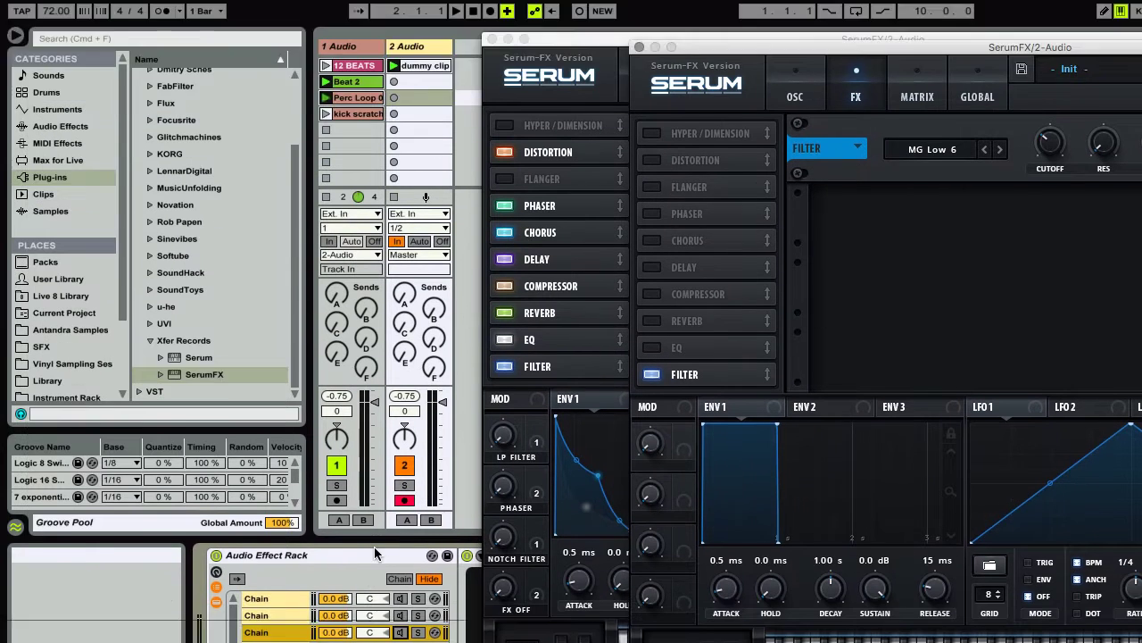
{"action": "left_click", "coordinate": [232, 601]}
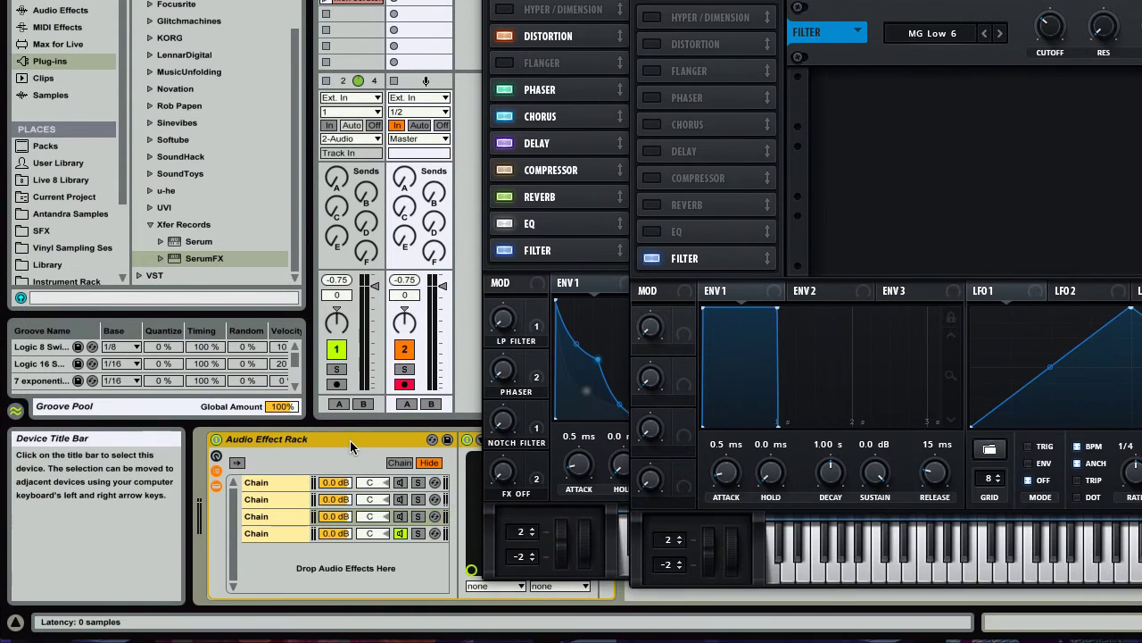
{"action": "left_click", "coordinate": [422, 84]}
{"action": "left_click", "coordinate": [492, 84]}
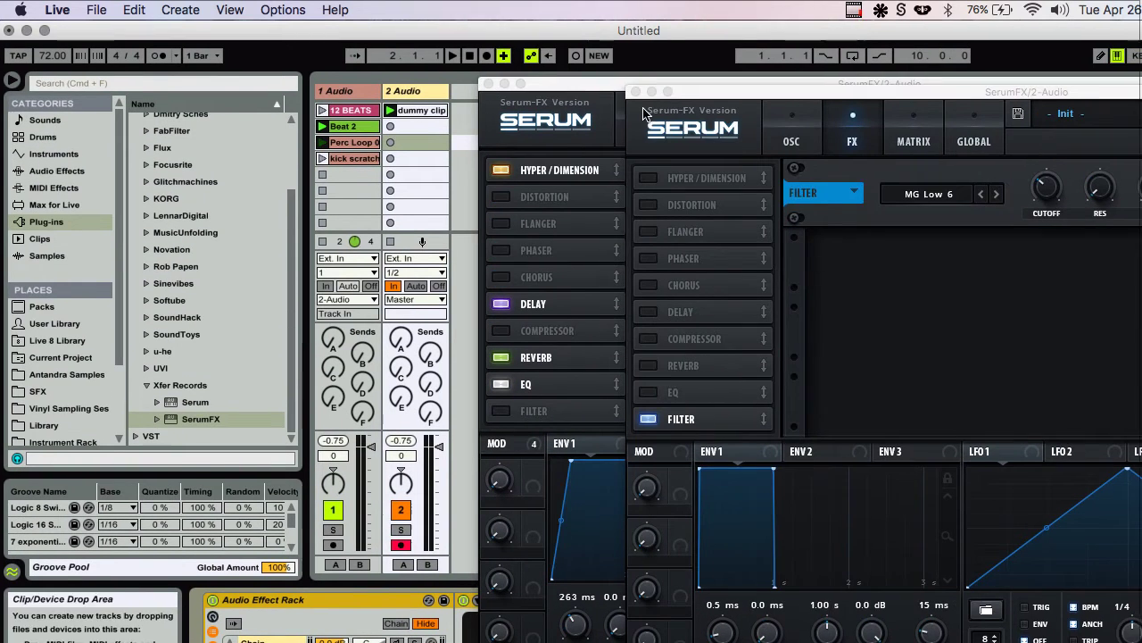
{"action": "left_click", "coordinate": [490, 85]}
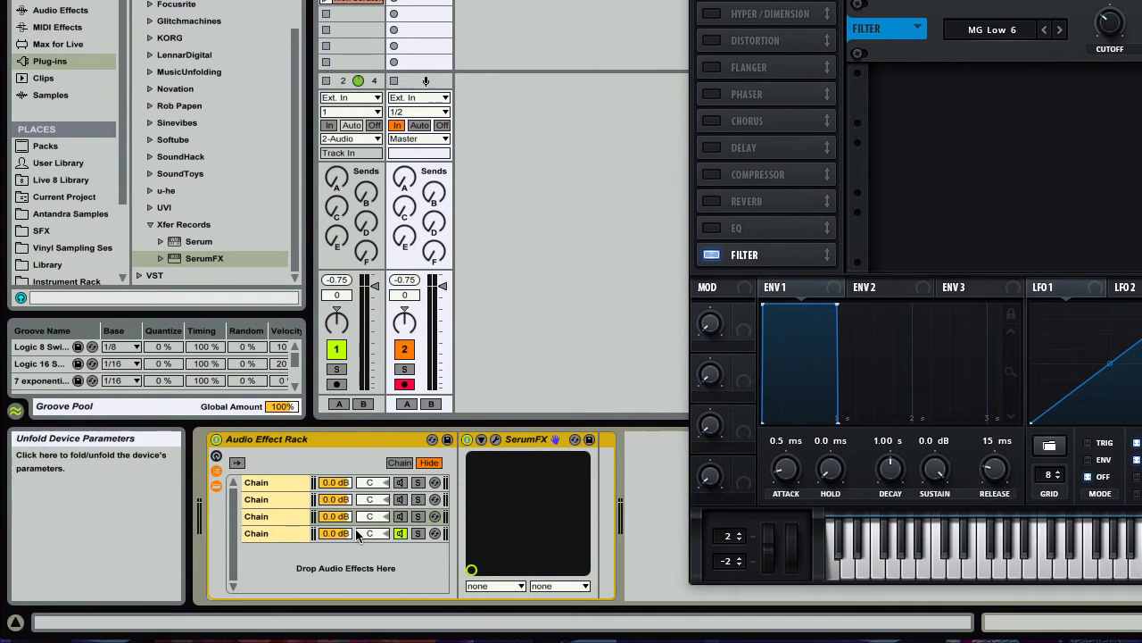
Expose the filter cutoff as a configured parameter on the fourth chain's SerumFX device
{"action": "left_click", "coordinate": [286, 536]}
{"action": "left_click", "coordinate": [480, 441]}
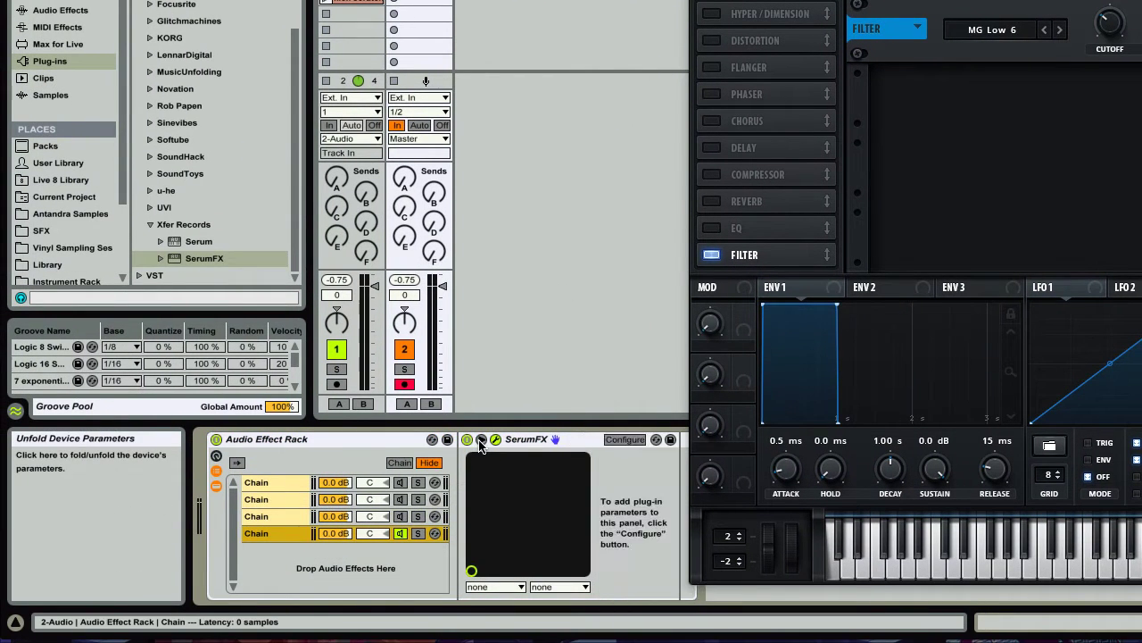
{"action": "left_click", "coordinate": [609, 439]}
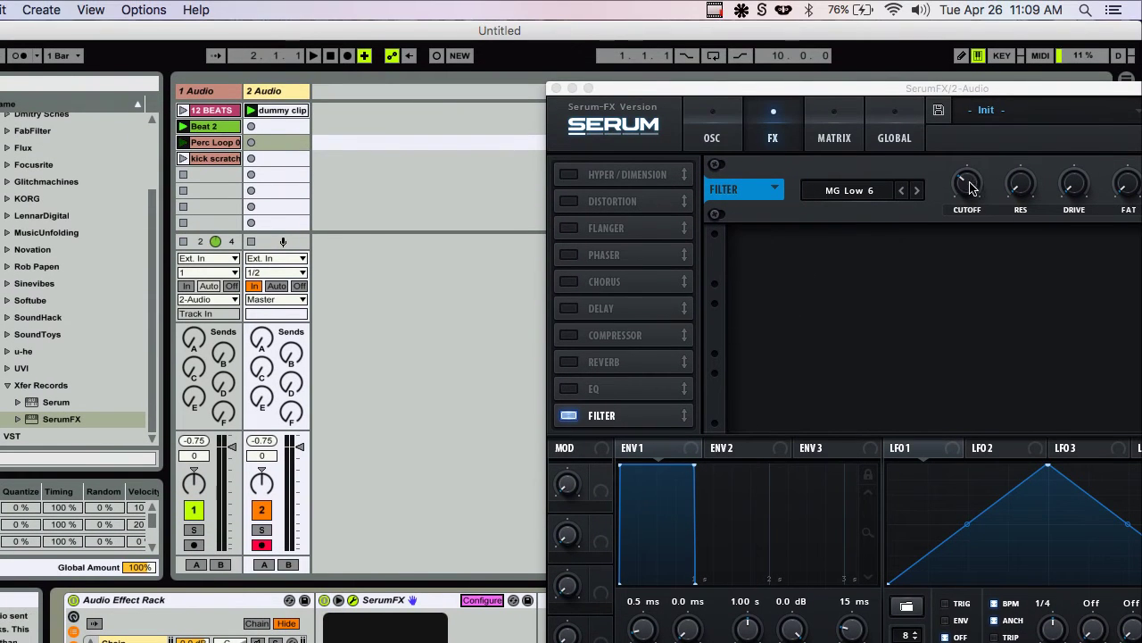
{"action": "left_click", "coordinate": [972, 187]}
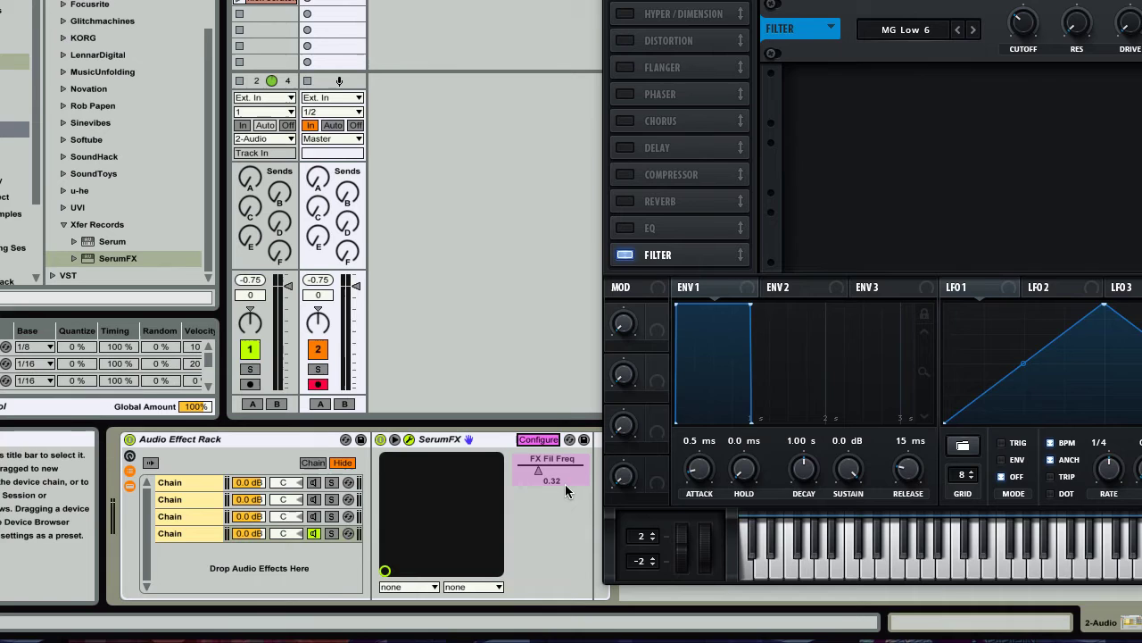
{"action": "left_click", "coordinate": [538, 439]}
Close the SerumFX window and map the FX Fil Freq parameter to Macro 1
{"action": "left_click", "coordinate": [569, 89]}
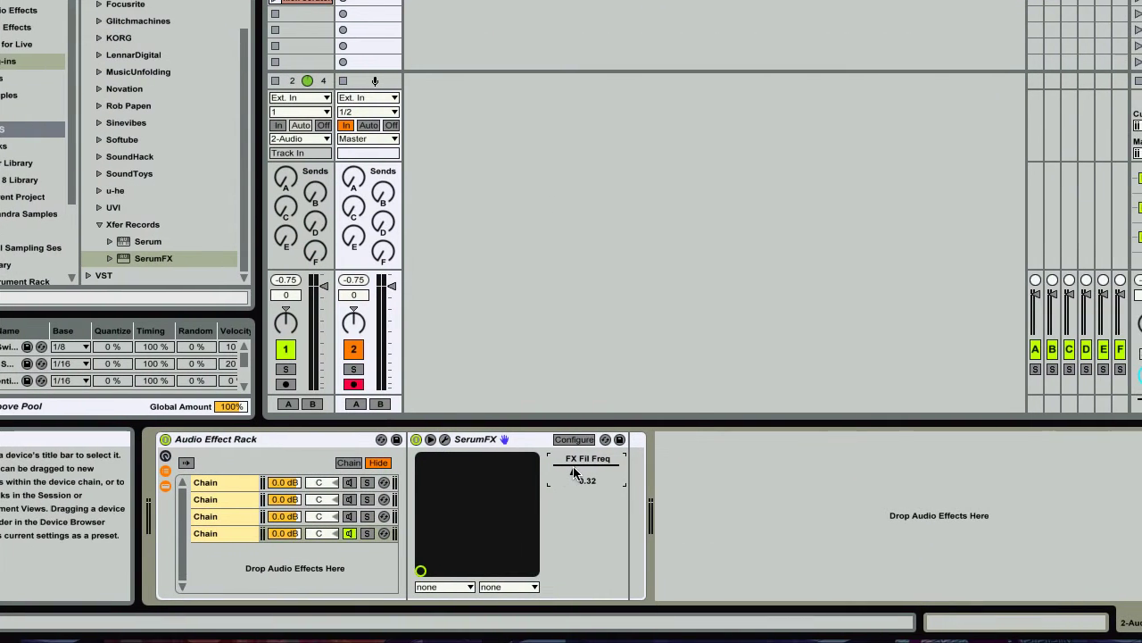
{"action": "right_click", "coordinate": [512, 630]}
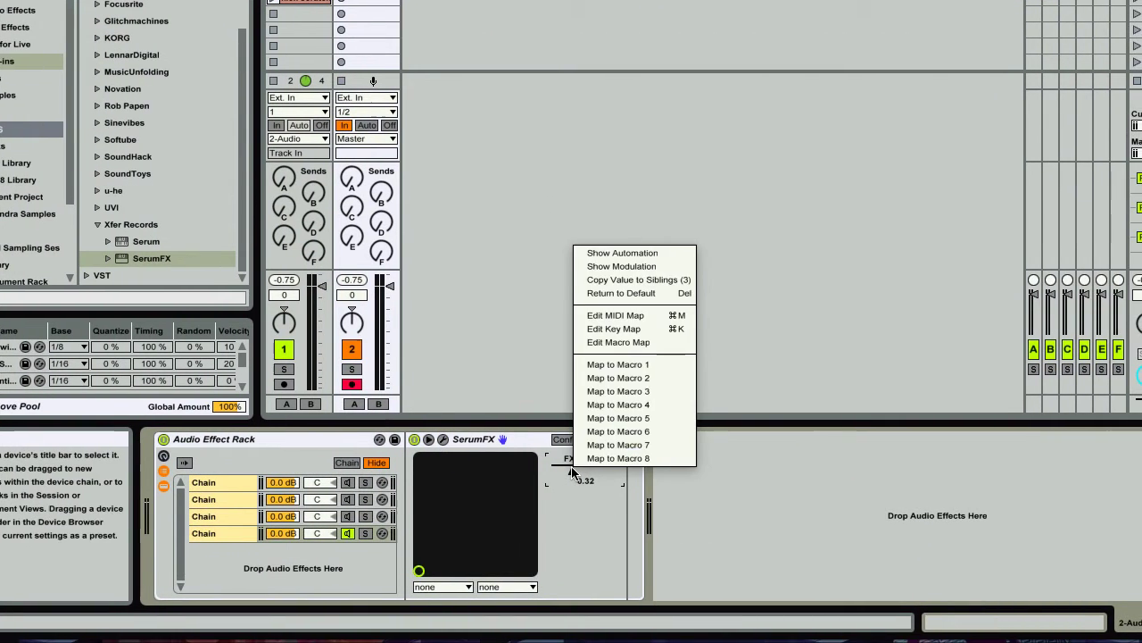
{"action": "left_click", "coordinate": [607, 364]}
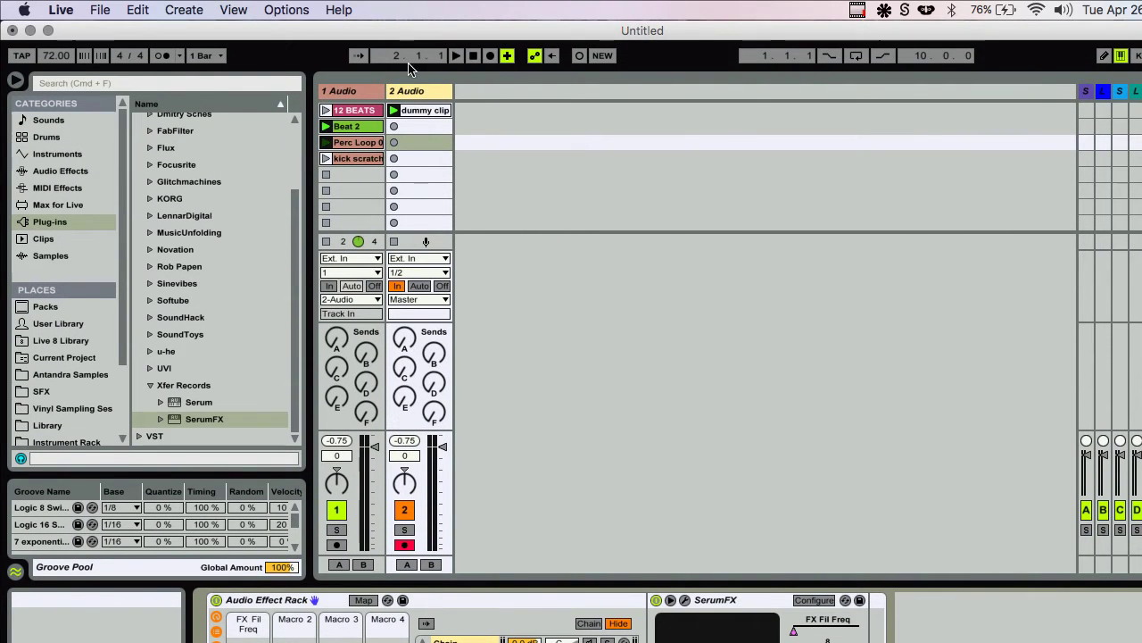
Open the dummy clip in an enlarged clip view and examine its envelope parameter choices
{"action": "left_click", "coordinate": [424, 111]}
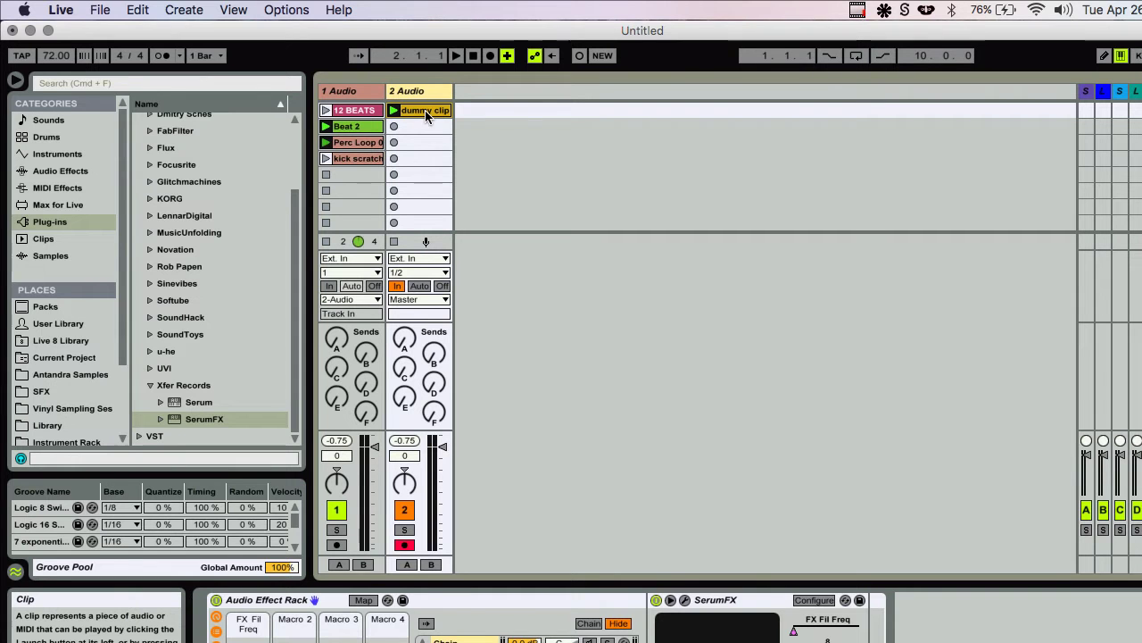
{"action": "double_click", "coordinate": [424, 110]}
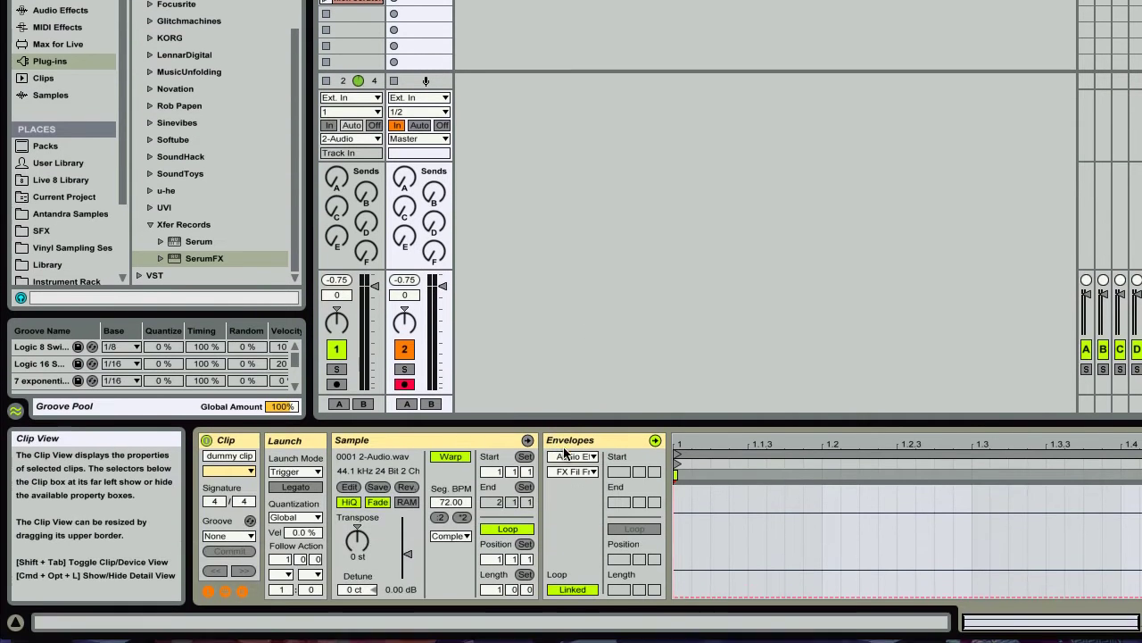
{"action": "left_click_drag", "start_coordinate": [581, 421], "coordinate": [577, 155]}
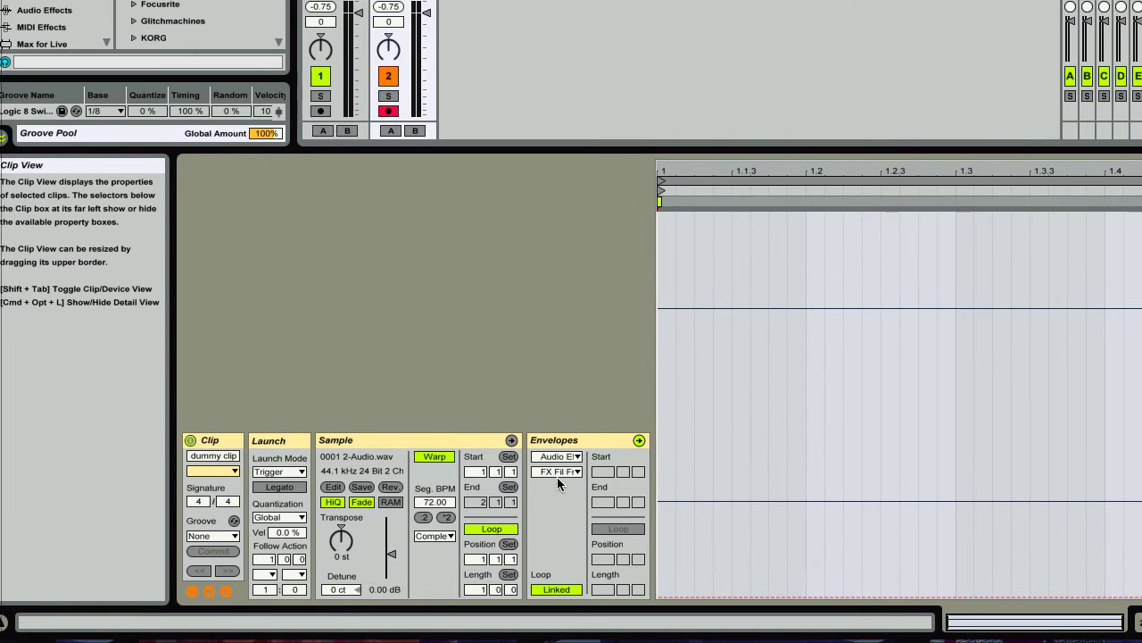
{"action": "left_click", "coordinate": [557, 474]}
{"action": "left_click", "coordinate": [557, 474]}
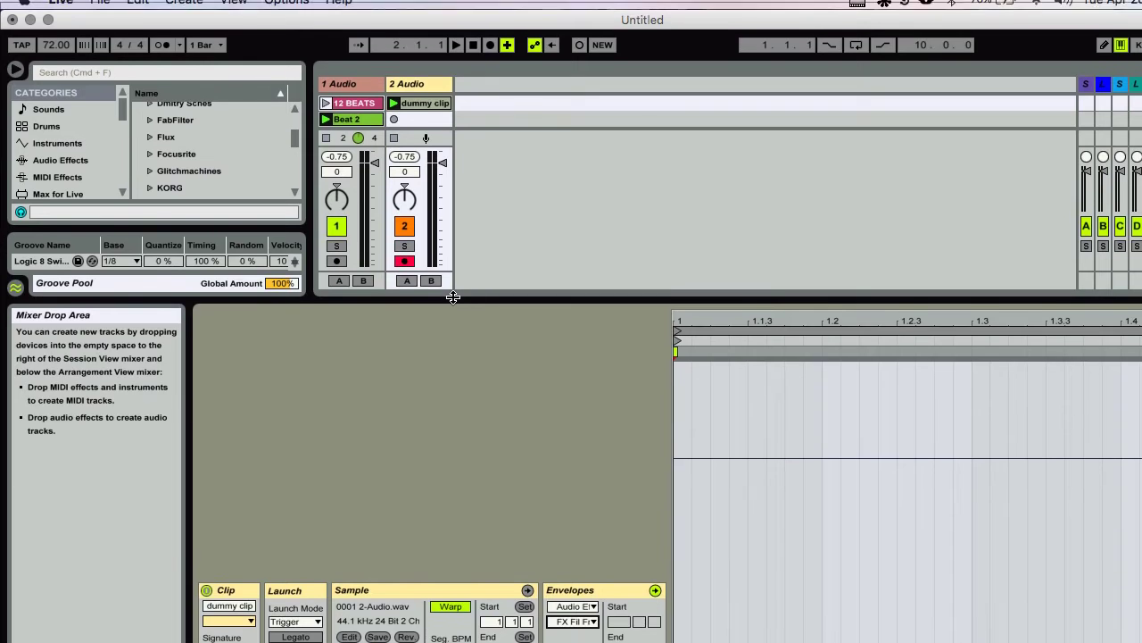
Shrink the clip view again and display the effect rack with its chain zone editor
{"action": "left_click_drag", "start_coordinate": [453, 150], "coordinate": [431, 319]}
{"action": "left_click_drag", "start_coordinate": [431, 377], "coordinate": [431, 442]}
{"action": "key", "text": "shift+Tab"}
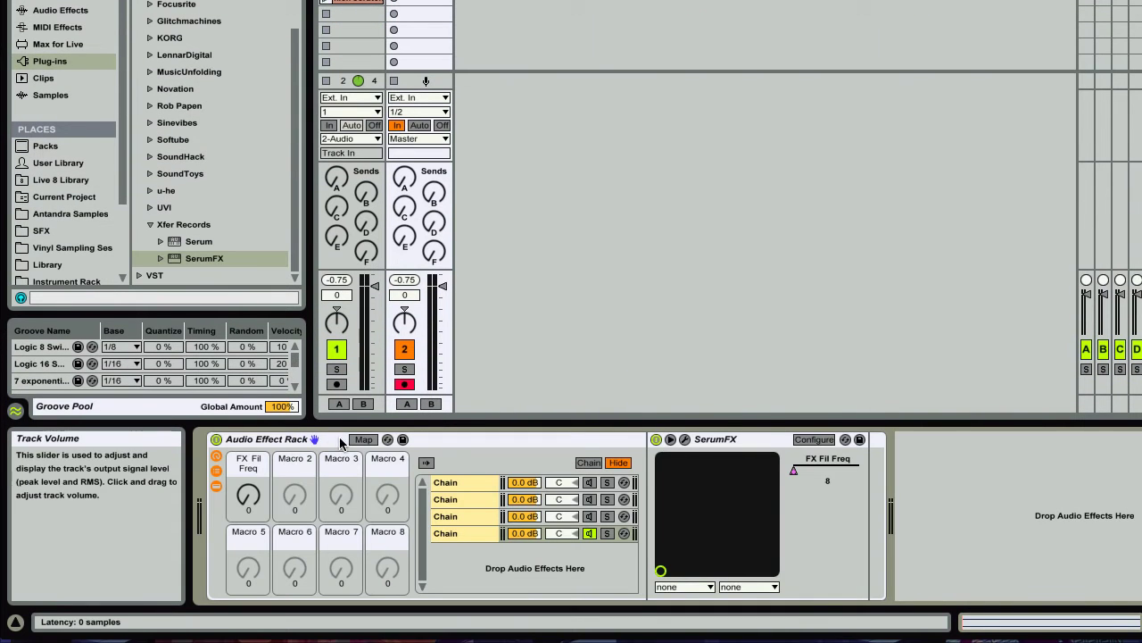
{"action": "left_click", "coordinate": [588, 463]}
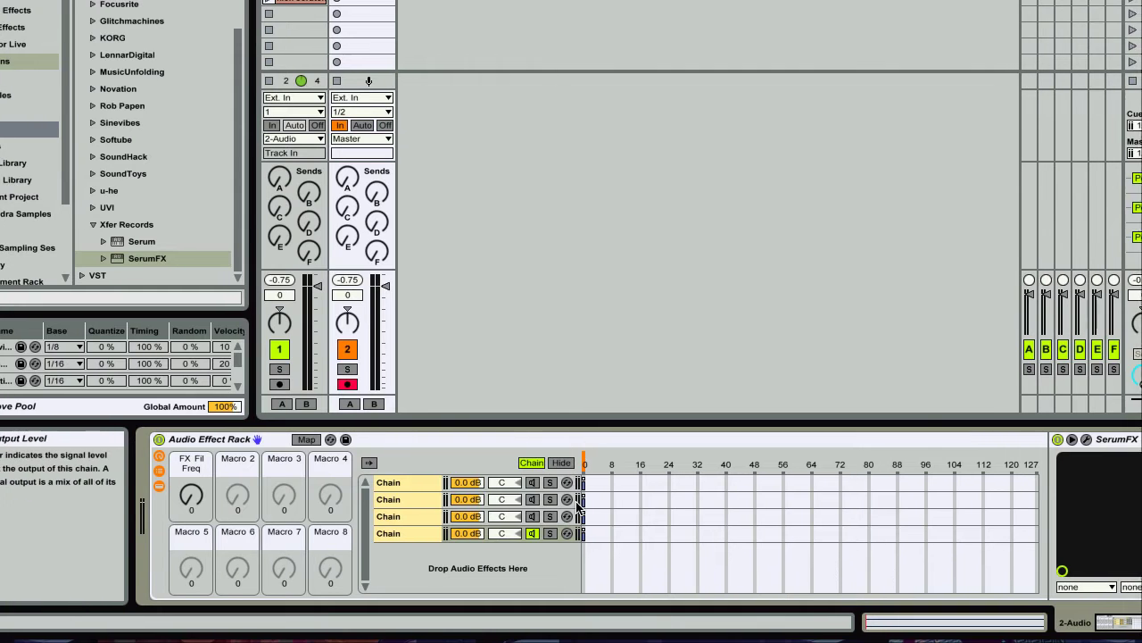
Move the second, third and fourth chains' zones to chain selector values 1, 2 and 3
{"action": "left_click_drag", "start_coordinate": [584, 500], "coordinate": [592, 503]}
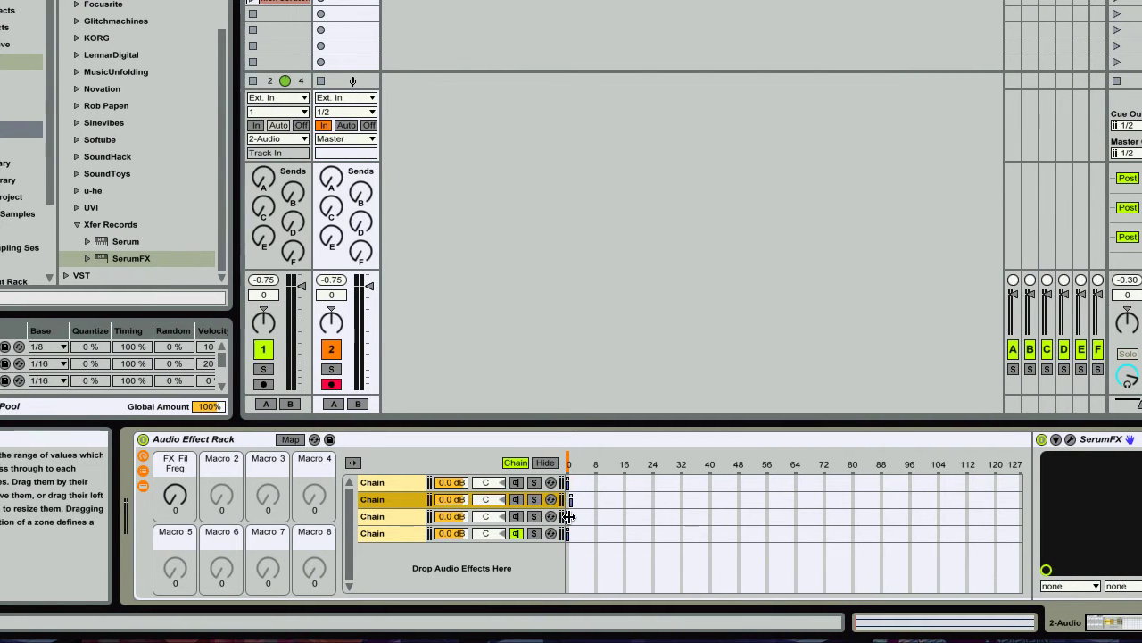
{"action": "left_click", "coordinate": [570, 516]}
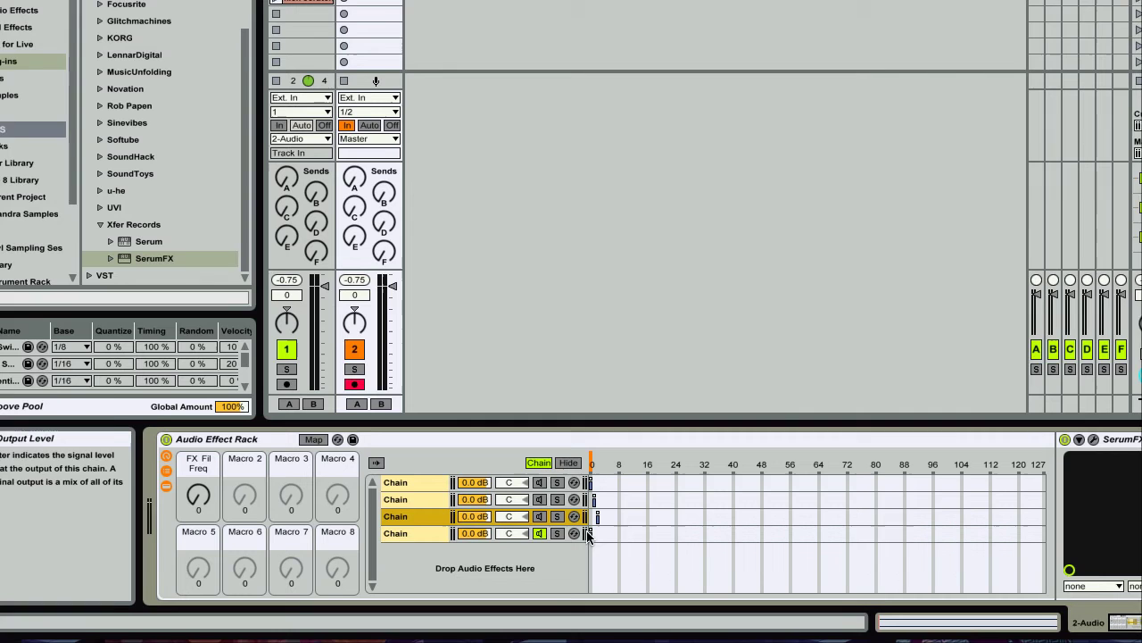
{"action": "left_click", "coordinate": [571, 533]}
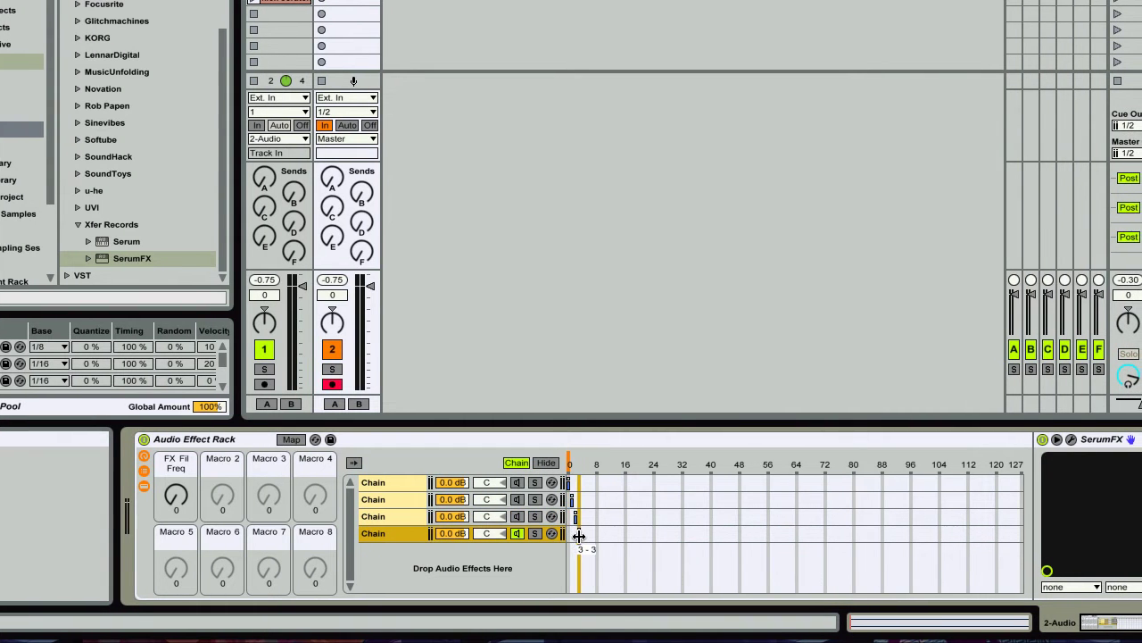
Map the rack's chain selector to Macro 2 and limit the mapping's maximum value
{"action": "right_click", "coordinate": [572, 464]}
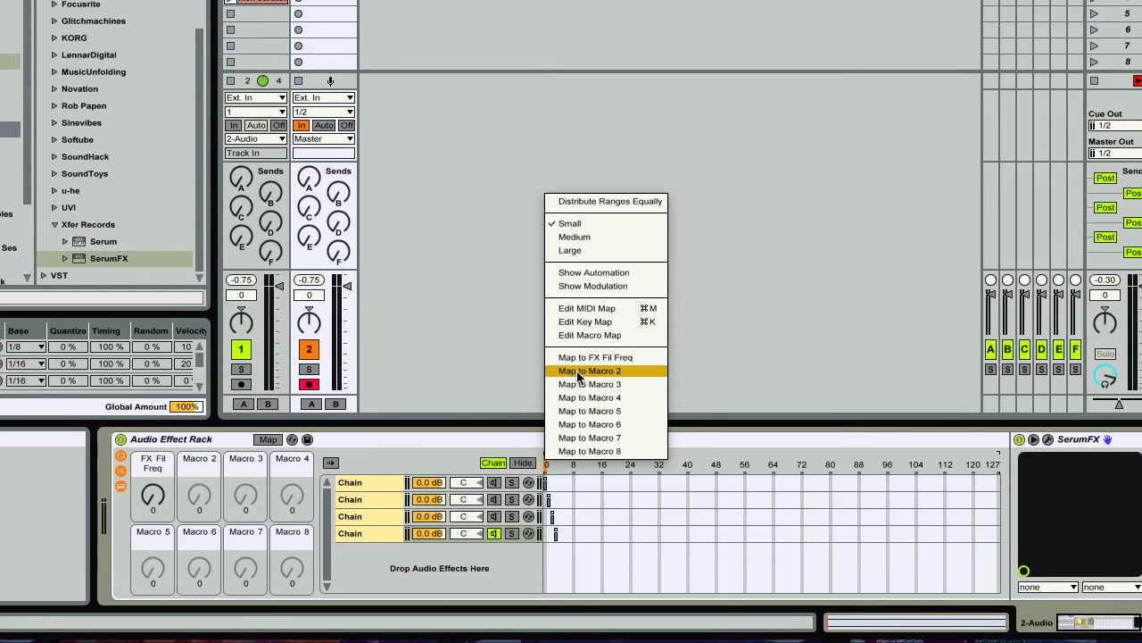
{"action": "left_click", "coordinate": [602, 378]}
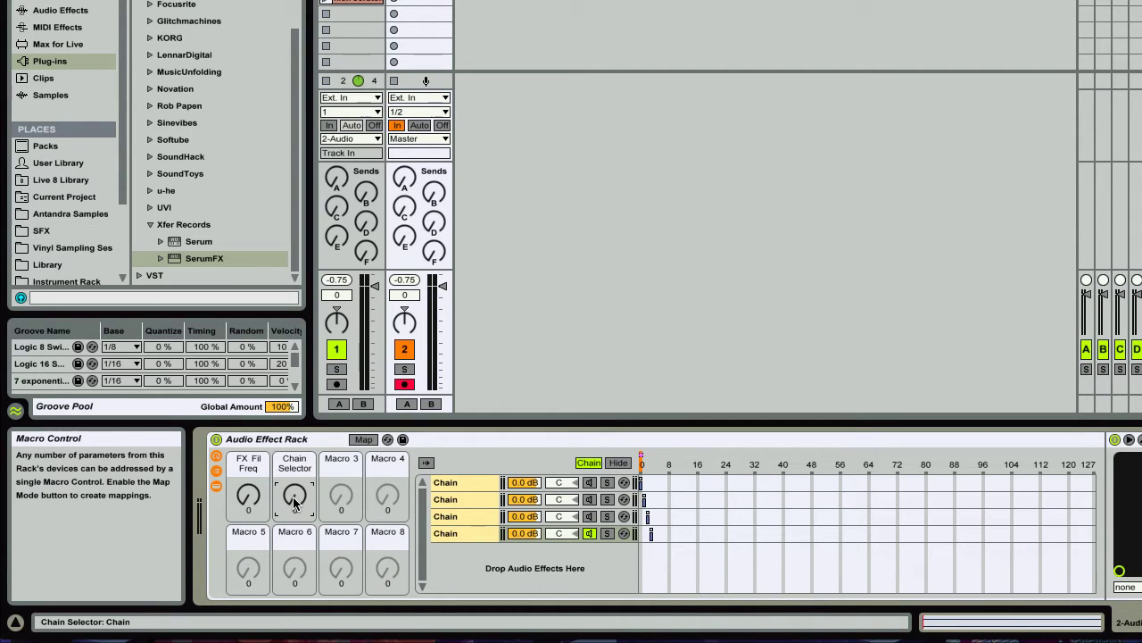
{"action": "left_click", "coordinate": [362, 440]}
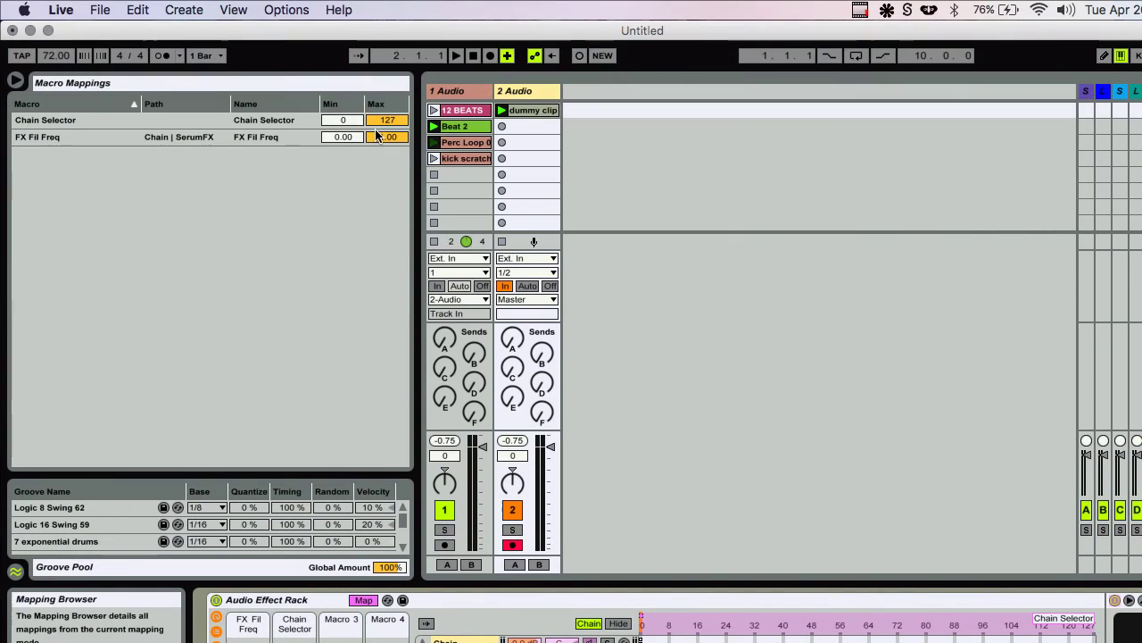
{"action": "left_click", "coordinate": [385, 122]}
{"action": "type", "text": "0"}
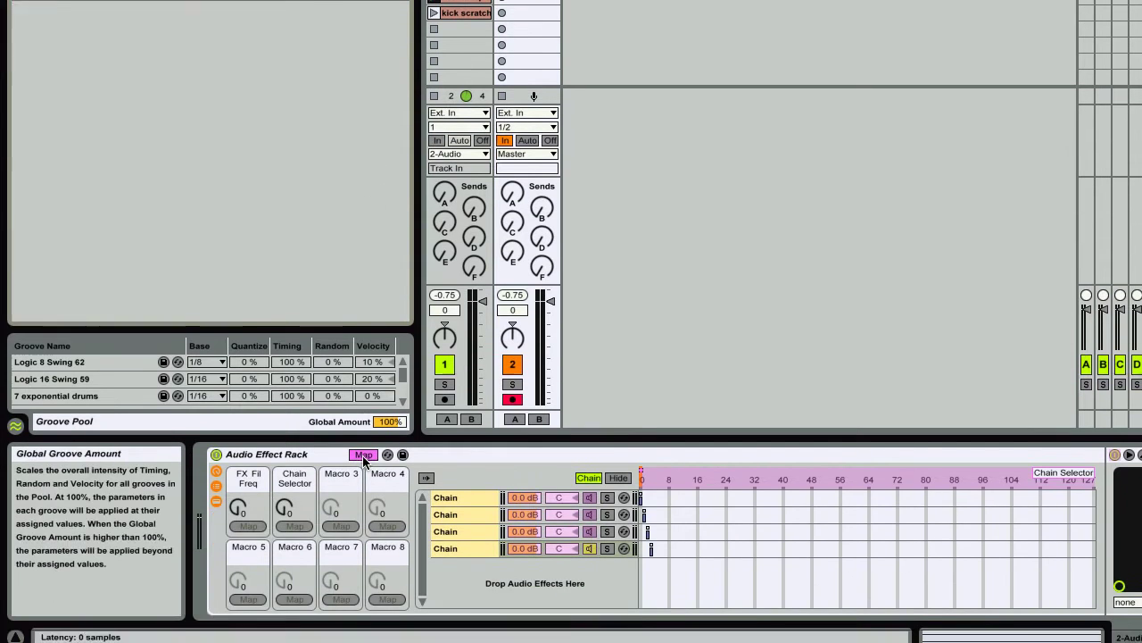
{"action": "left_click", "coordinate": [363, 600]}
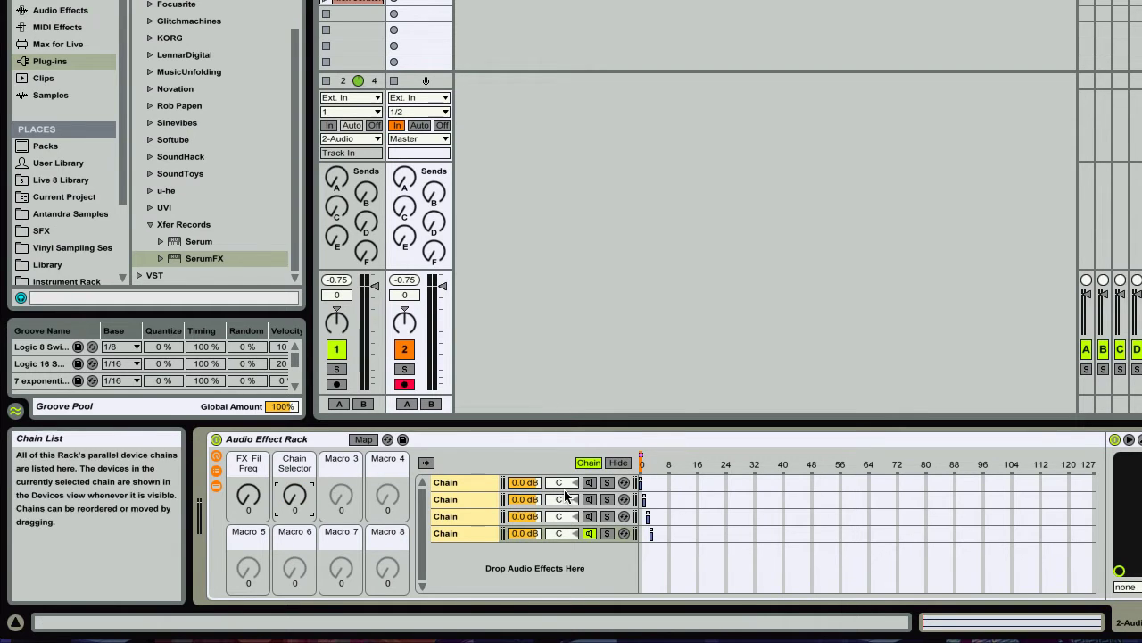
Activate the first three chains of the effect rack and select the first chain
{"action": "left_click", "coordinate": [587, 518]}
{"action": "left_click", "coordinate": [587, 499]}
{"action": "left_click", "coordinate": [587, 482]}
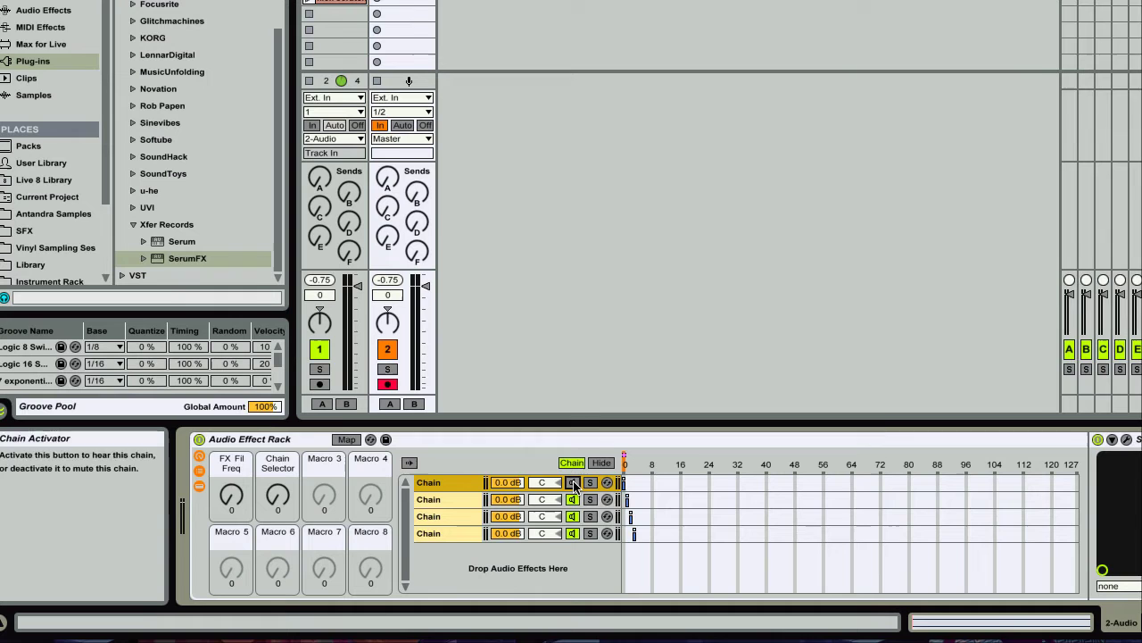
{"action": "left_click", "coordinate": [443, 482]}
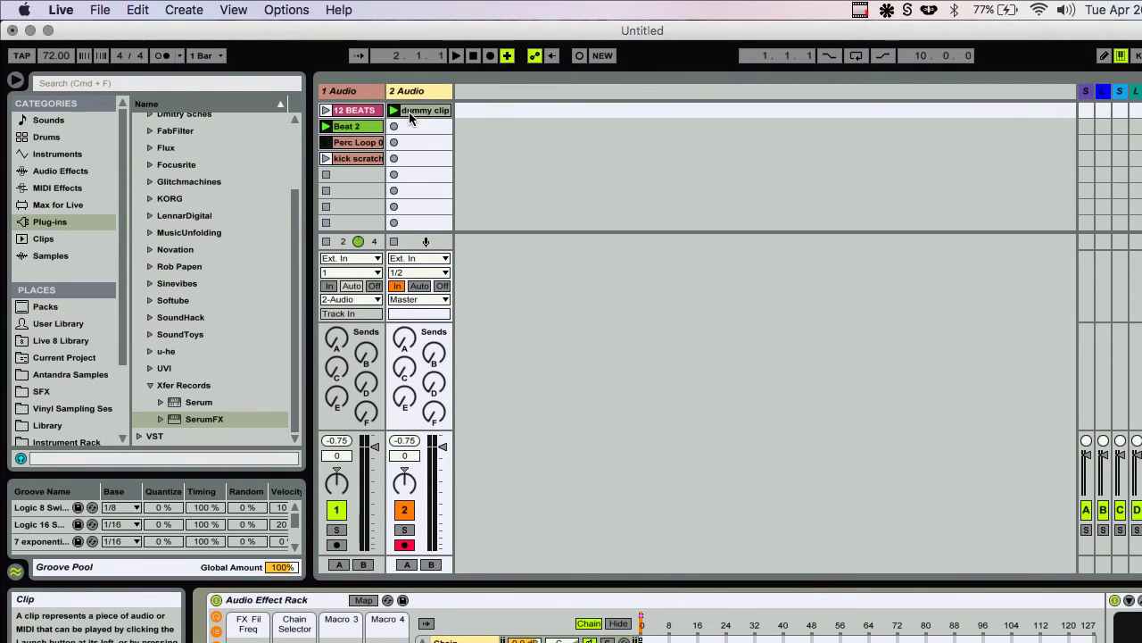
Choose the rack's Chain Selector envelope in the dummy clip and set a starting breakpoint at its minimum
{"action": "left_click", "coordinate": [409, 111]}
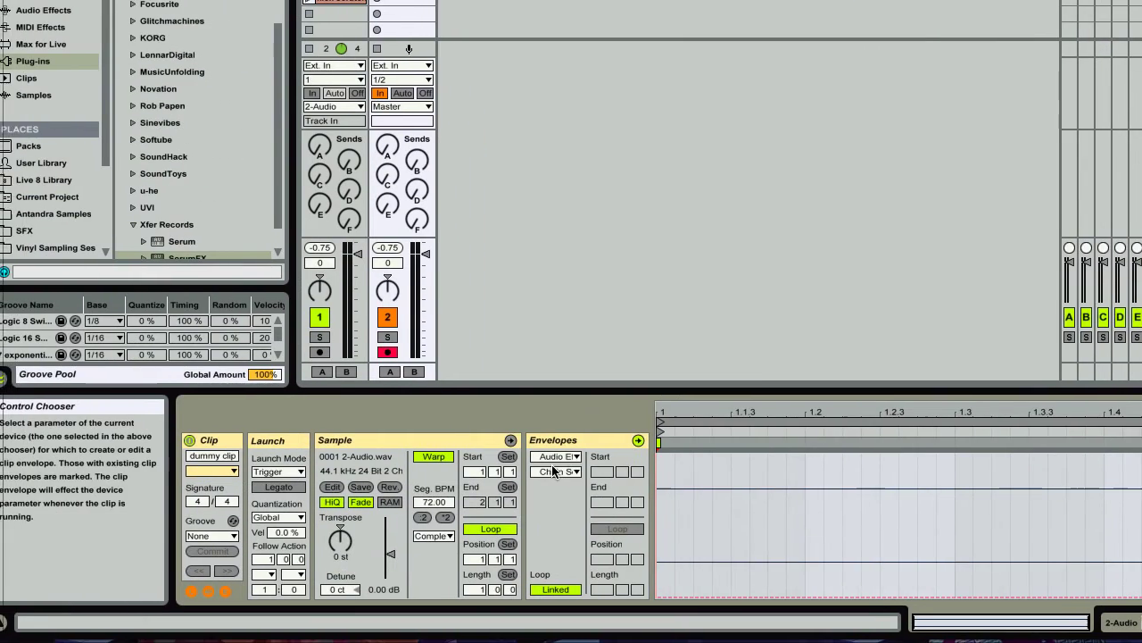
{"action": "left_click", "coordinate": [571, 471]}
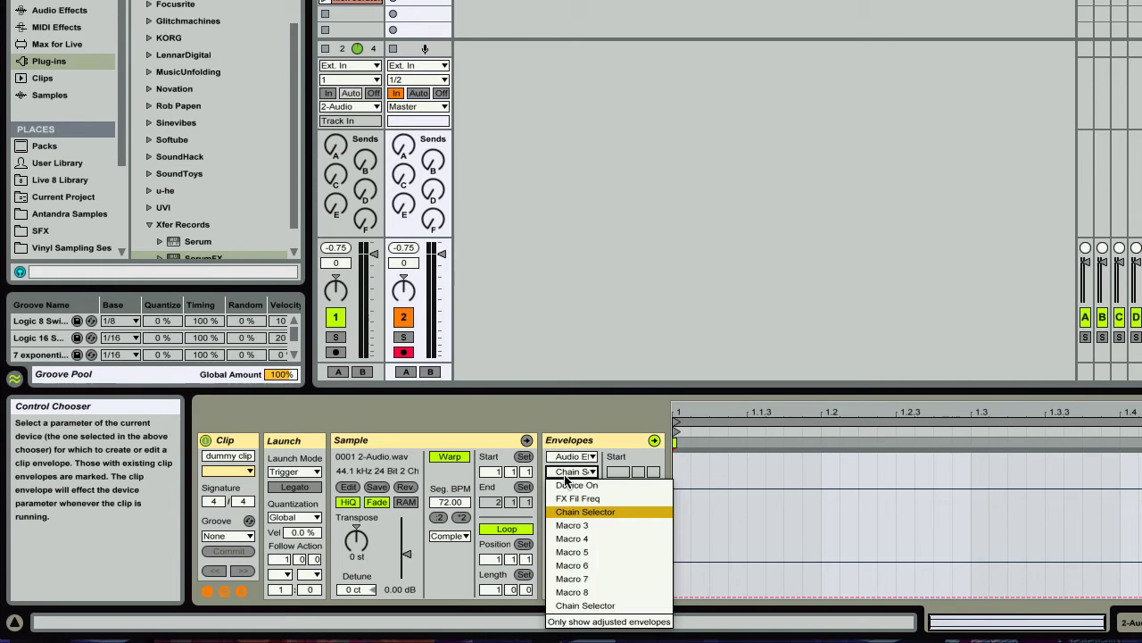
{"action": "left_click", "coordinate": [584, 512]}
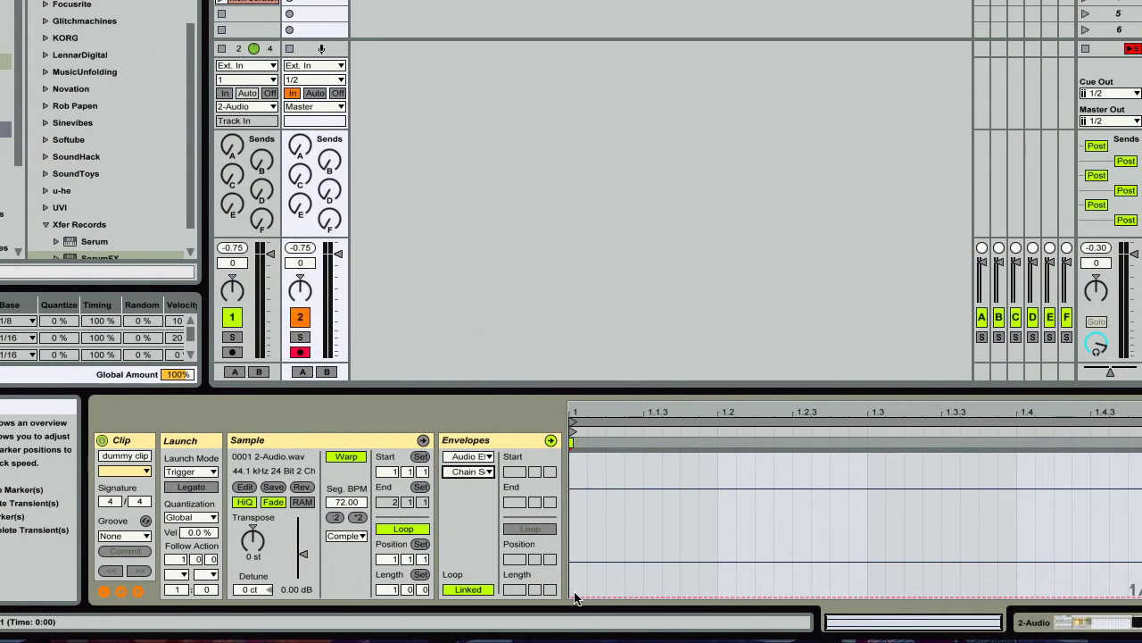
{"action": "left_click", "coordinate": [574, 596]}
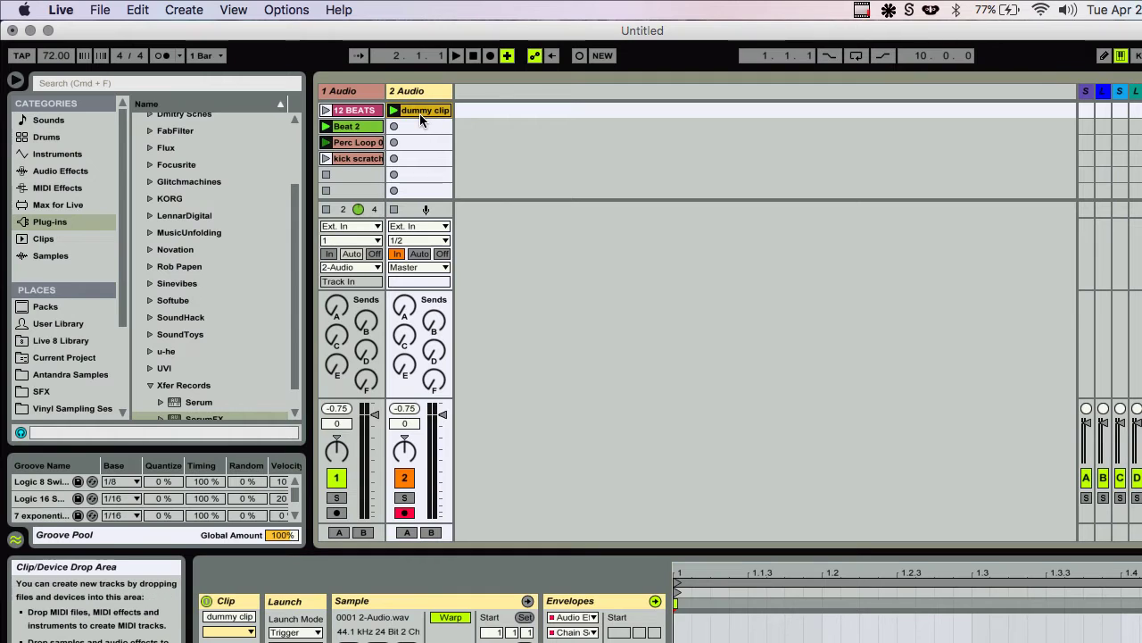
Copy the dummy clip into the second slot of 2 Audio and raise its Chain Selector envelope to address the second chain
{"action": "left_click_drag", "start_coordinate": [420, 116], "coordinate": [420, 134]}
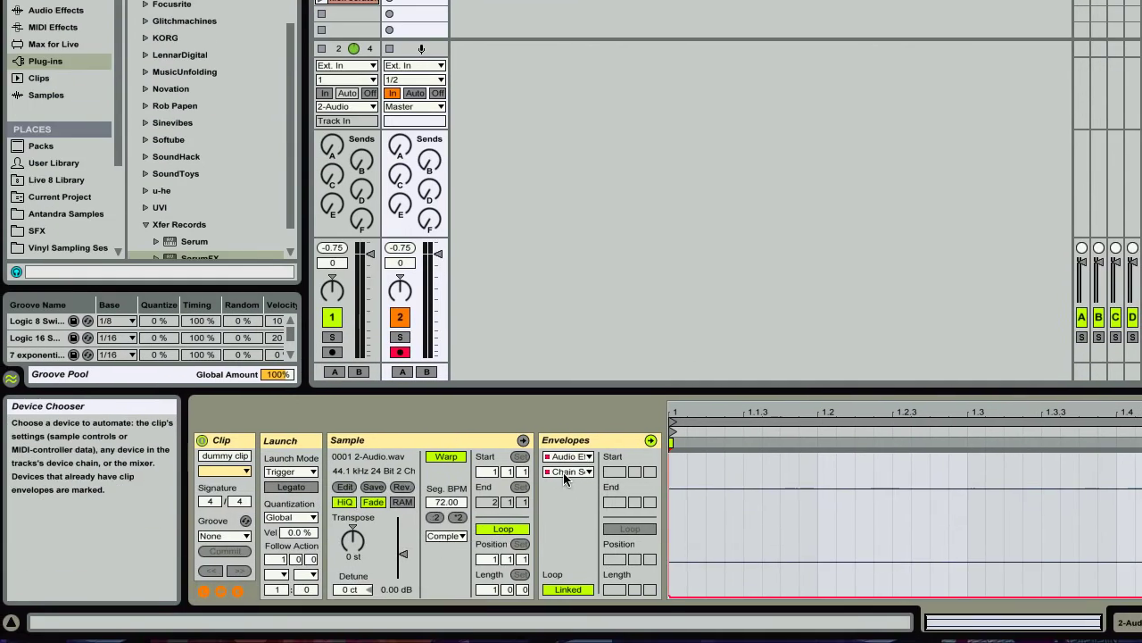
{"action": "left_click", "coordinate": [571, 632]}
{"action": "left_click", "coordinate": [586, 512]}
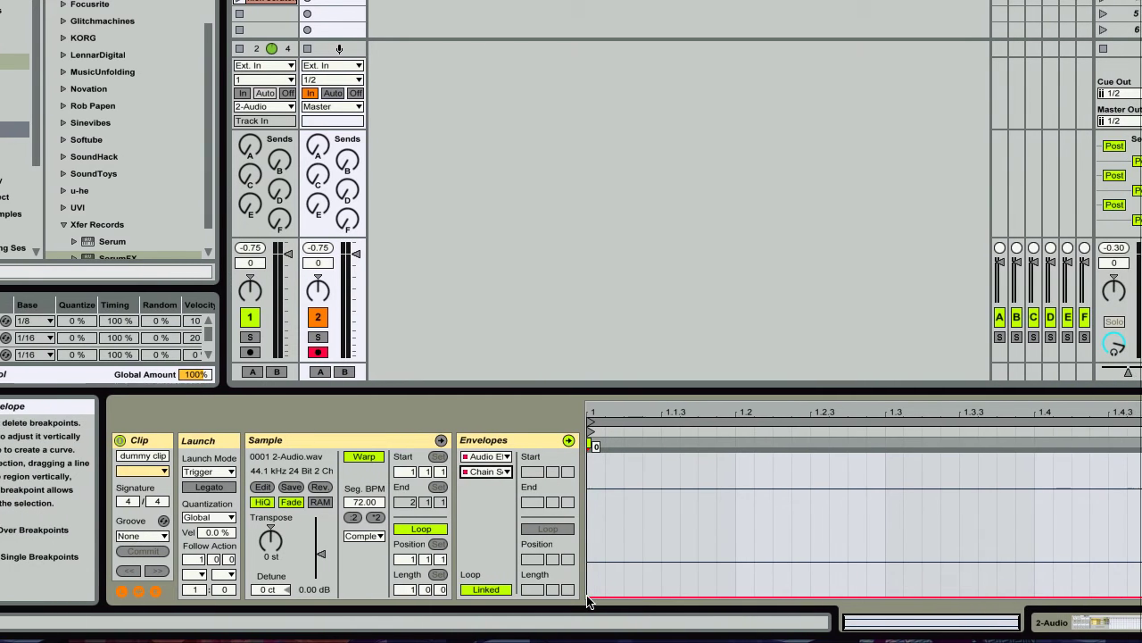
{"action": "left_click_drag", "start_coordinate": [675, 597], "coordinate": [674, 585]}
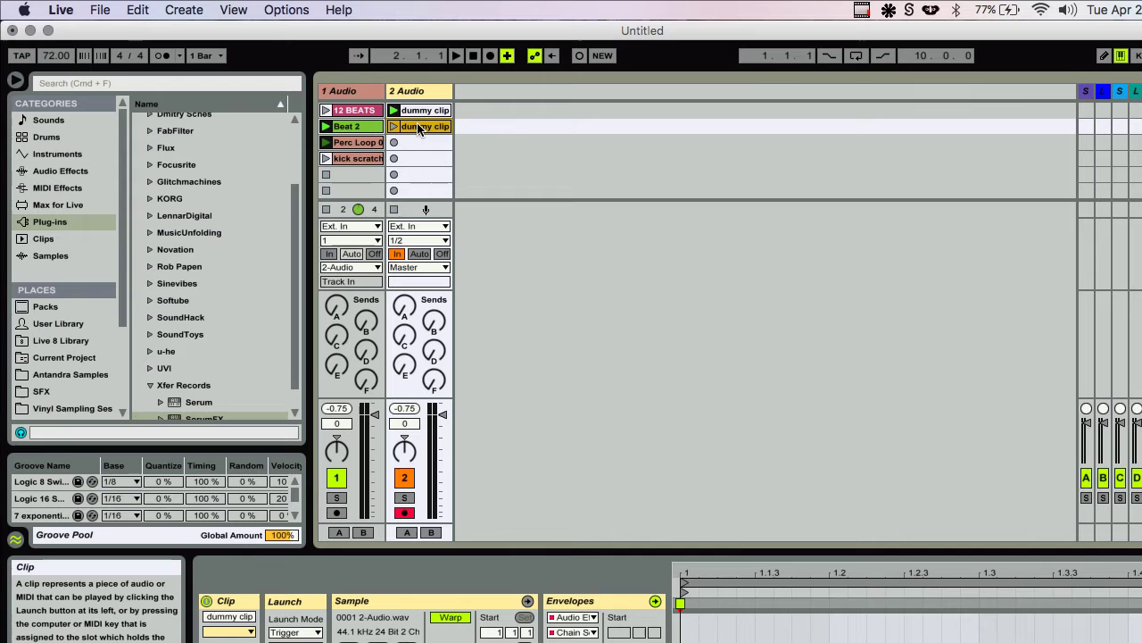
Copy the dummy clip into the third and fourth slots, setting their Chain Selector envelopes to 2 and the maximum respectively
{"action": "left_click_drag", "start_coordinate": [426, 156], "coordinate": [419, 144]}
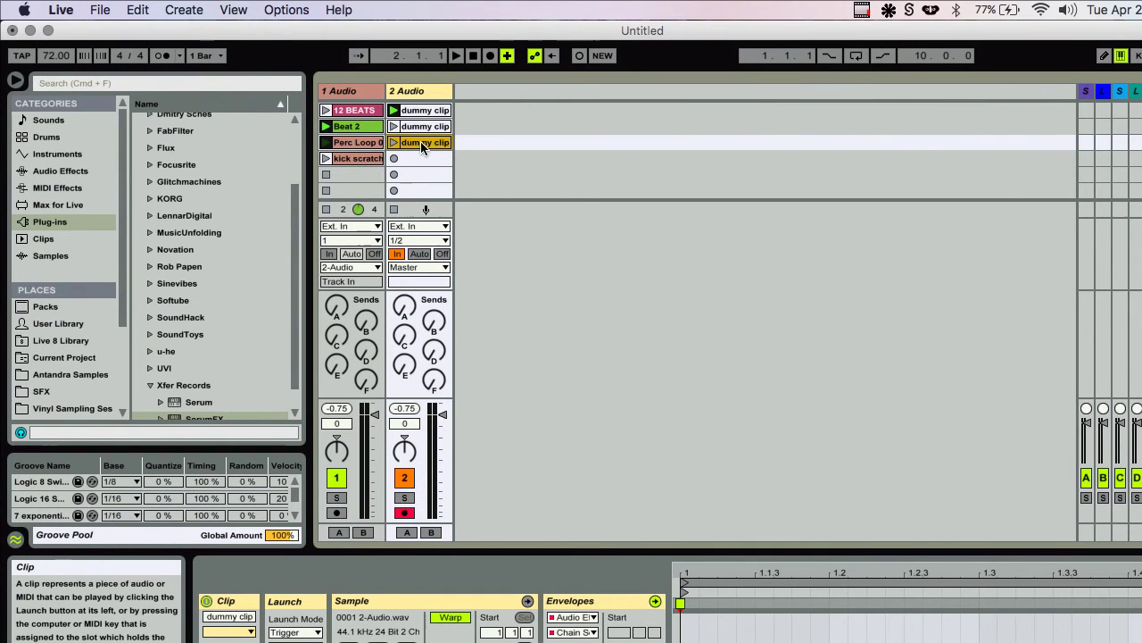
{"action": "left_click_drag", "start_coordinate": [421, 170], "coordinate": [422, 163]}
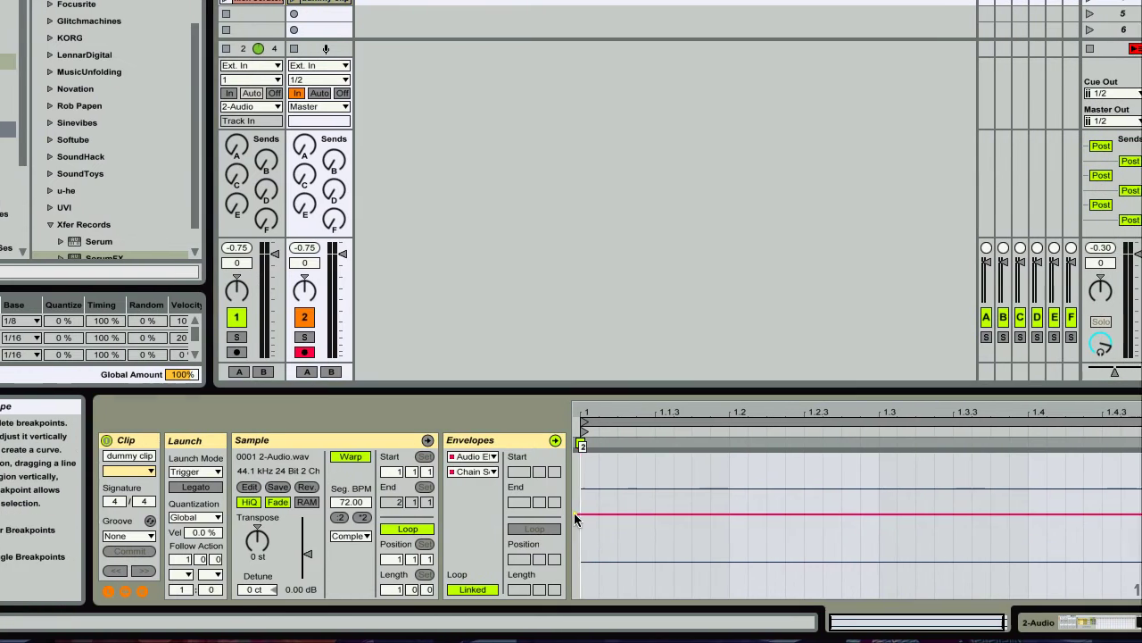
{"action": "left_click_drag", "start_coordinate": [632, 541], "coordinate": [632, 493]}
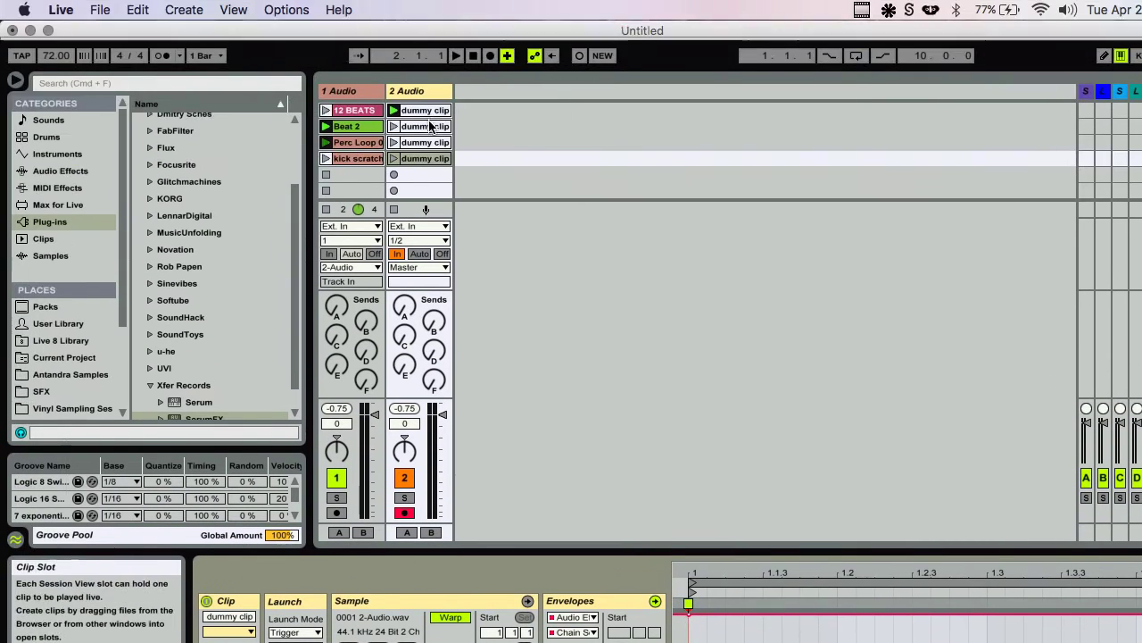
Draw an FX Fil Freq envelope in the fourth dummy clip that ramps from minimum to maximum across the bar
{"action": "left_click", "coordinate": [420, 159]}
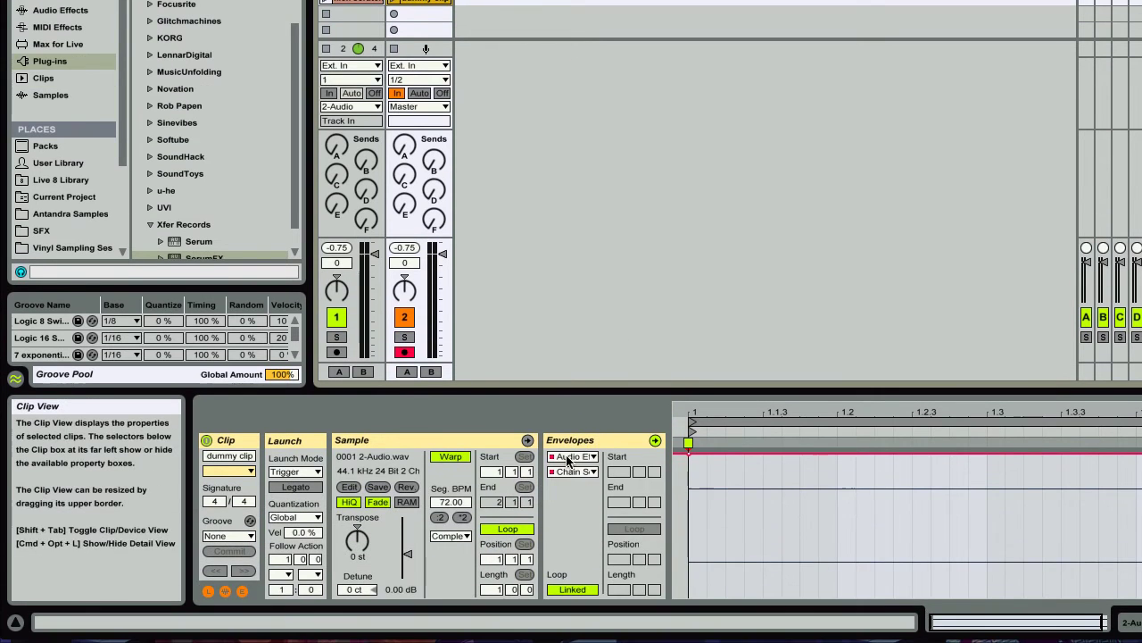
{"action": "left_click", "coordinate": [567, 618]}
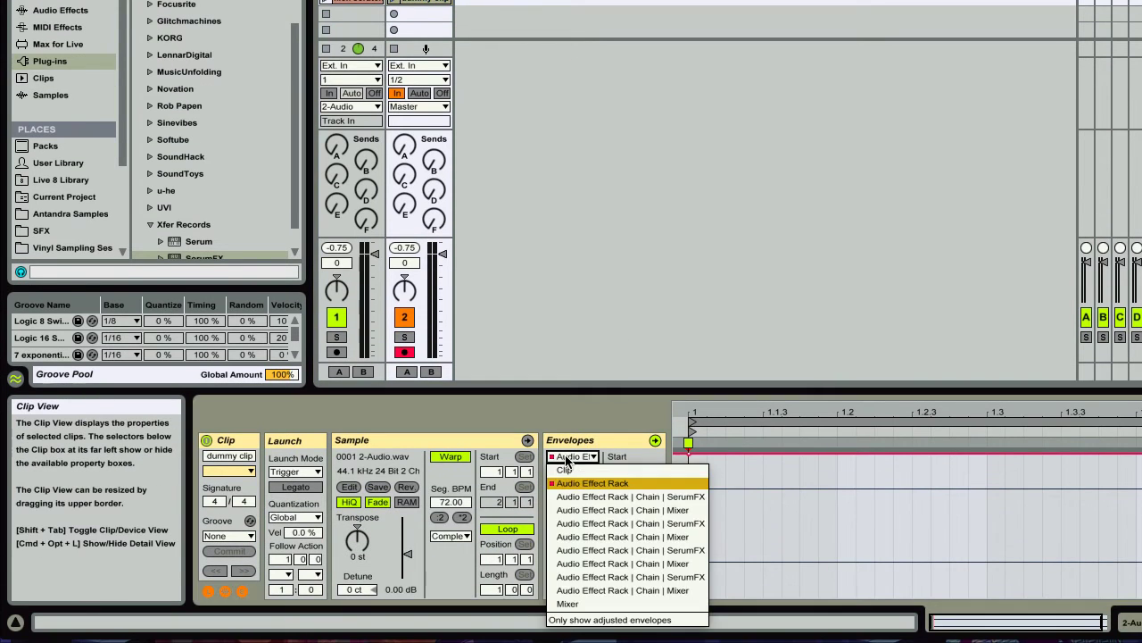
{"action": "left_click", "coordinate": [568, 617]}
{"action": "left_click", "coordinate": [576, 471]}
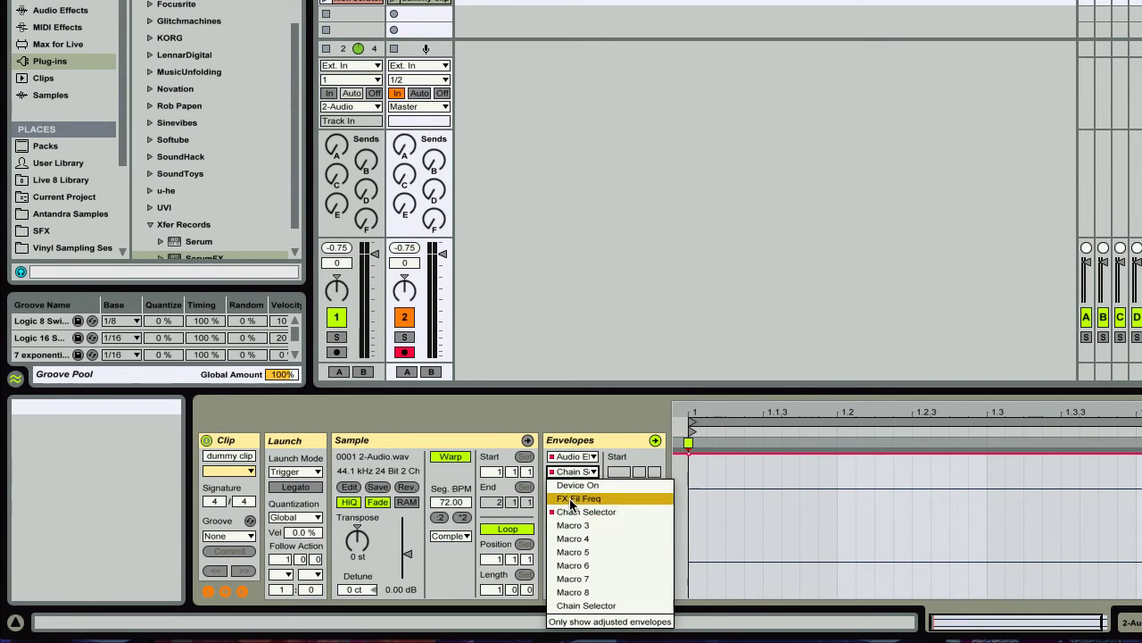
{"action": "left_click", "coordinate": [625, 497]}
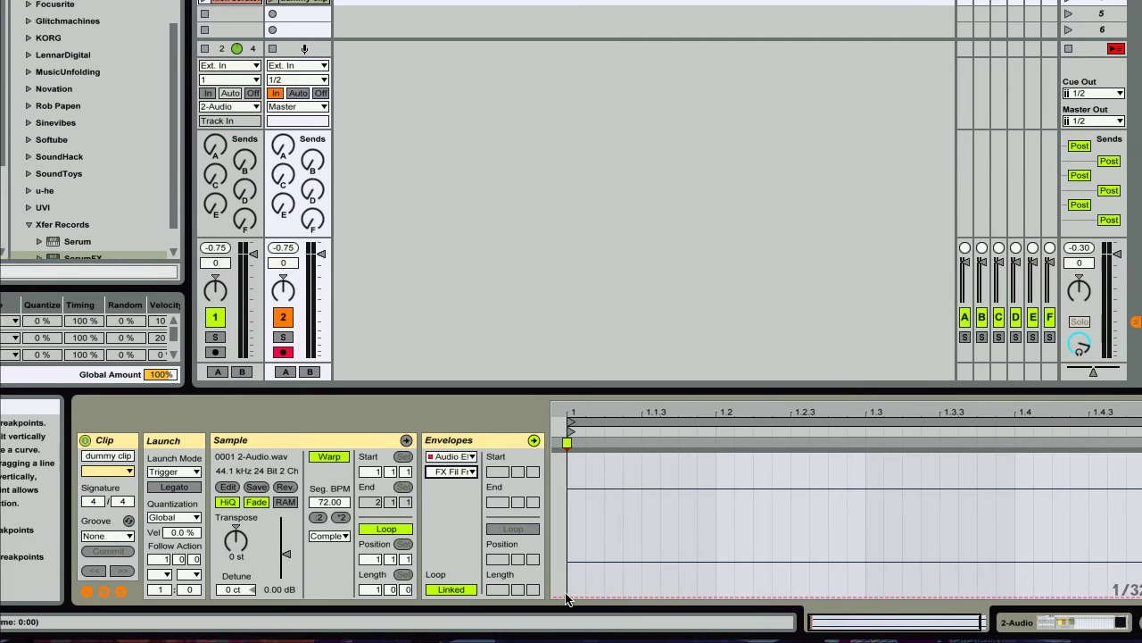
{"action": "left_click", "coordinate": [574, 596]}
{"action": "left_click_drag", "start_coordinate": [605, 596], "coordinate": [1123, 453]}
{"action": "left_click_drag", "start_coordinate": [773, 408], "coordinate": [773, 366]}
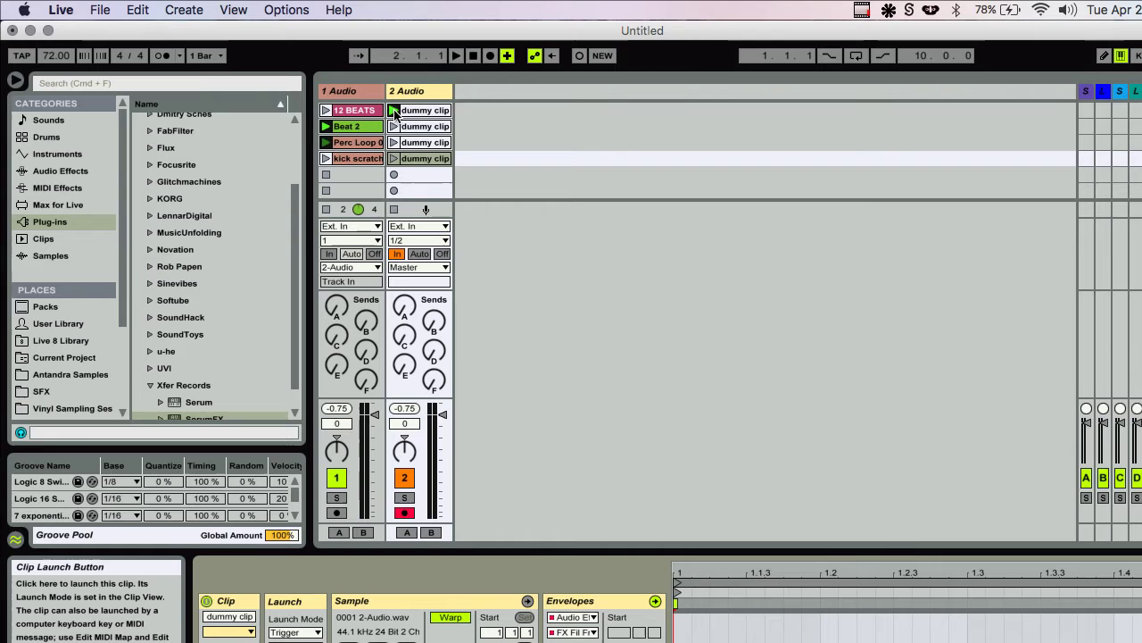
Launch the four dummy clips one after another to audition each chain on the playing beat
{"action": "left_click", "coordinate": [394, 111]}
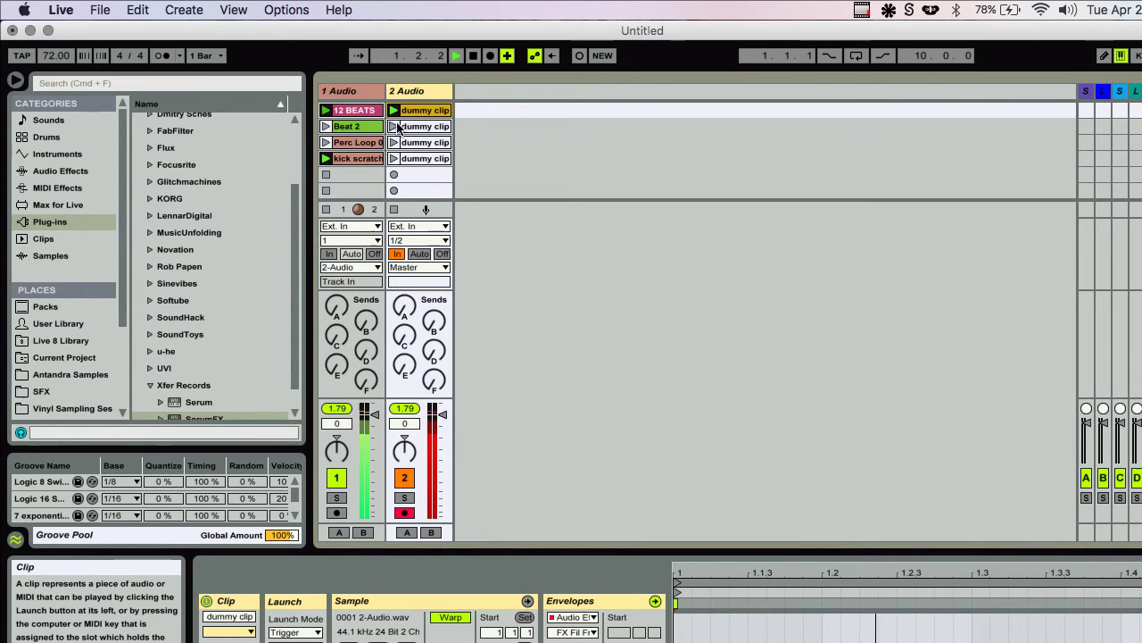
{"action": "left_click", "coordinate": [393, 126]}
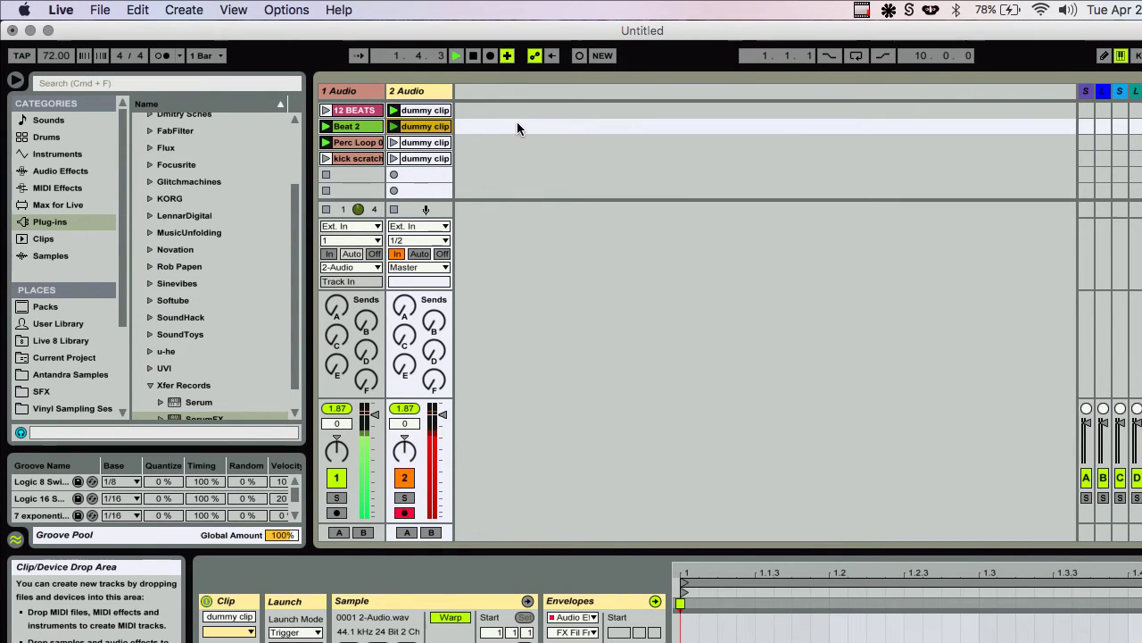
{"action": "left_click", "coordinate": [395, 143]}
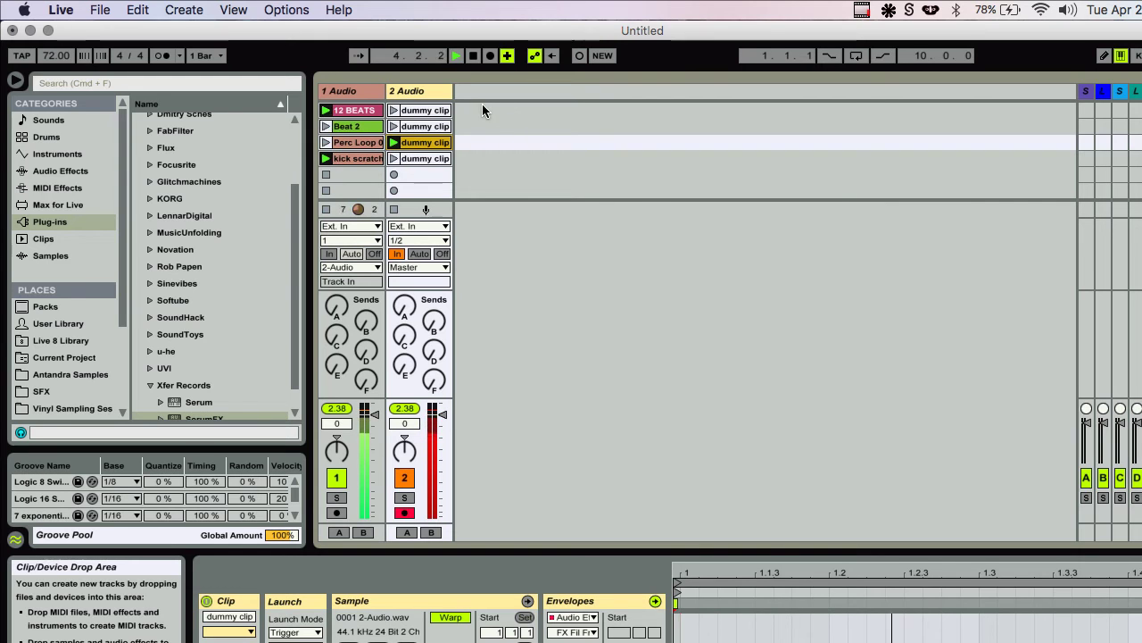
{"action": "left_click", "coordinate": [393, 159]}
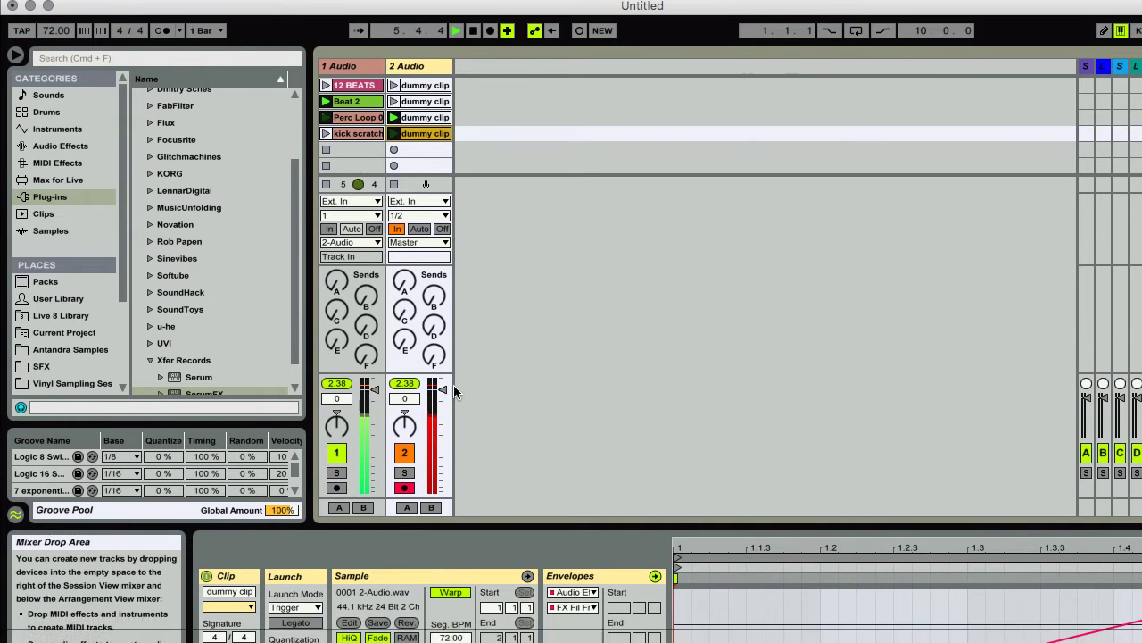
Lower the 2 Audio volume to -6.0 dB and the 1 Audio volume to -4.0 dB, stopping the playing dummy clip
{"action": "left_click_drag", "start_coordinate": [442, 414], "coordinate": [443, 428]}
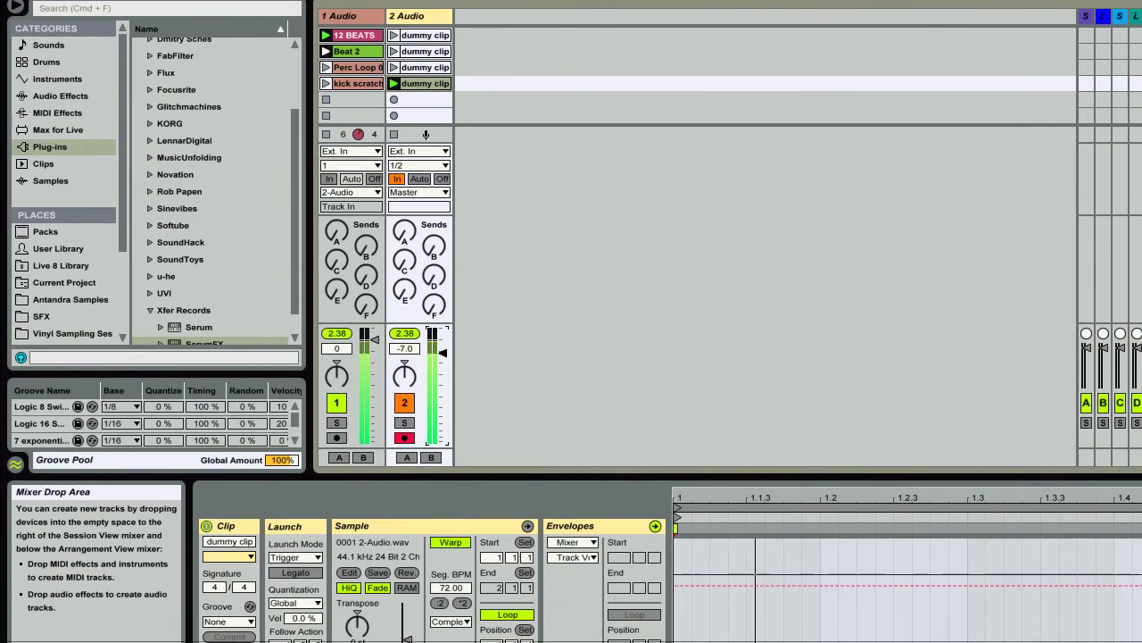
{"action": "left_click_drag", "start_coordinate": [443, 352], "coordinate": [442, 347]}
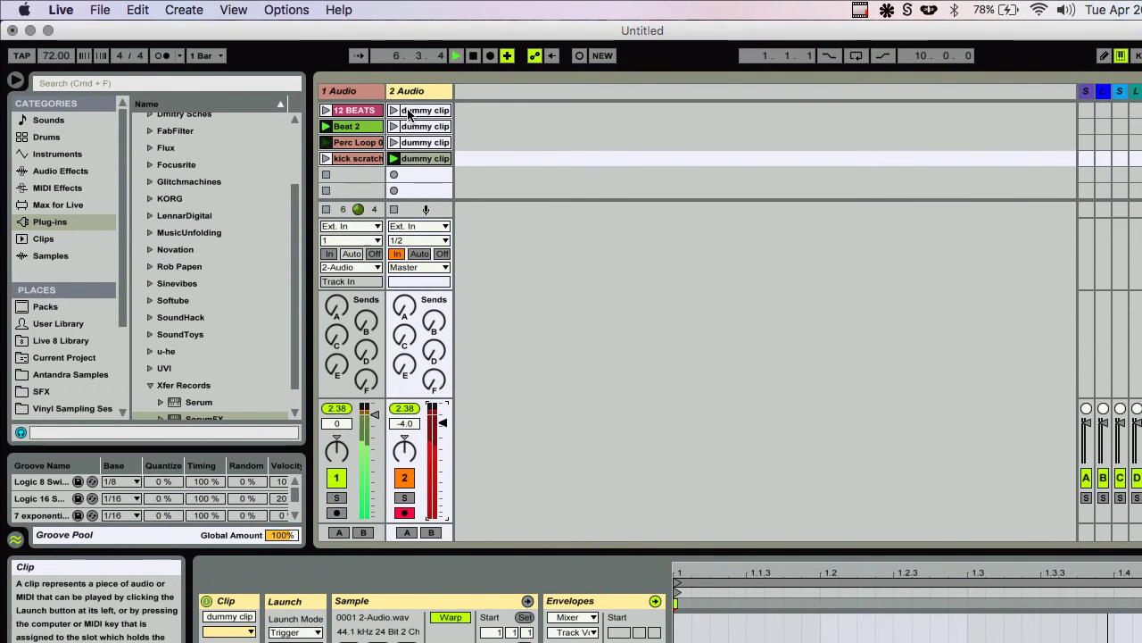
{"action": "left_click_drag", "start_coordinate": [443, 422], "coordinate": [443, 426]}
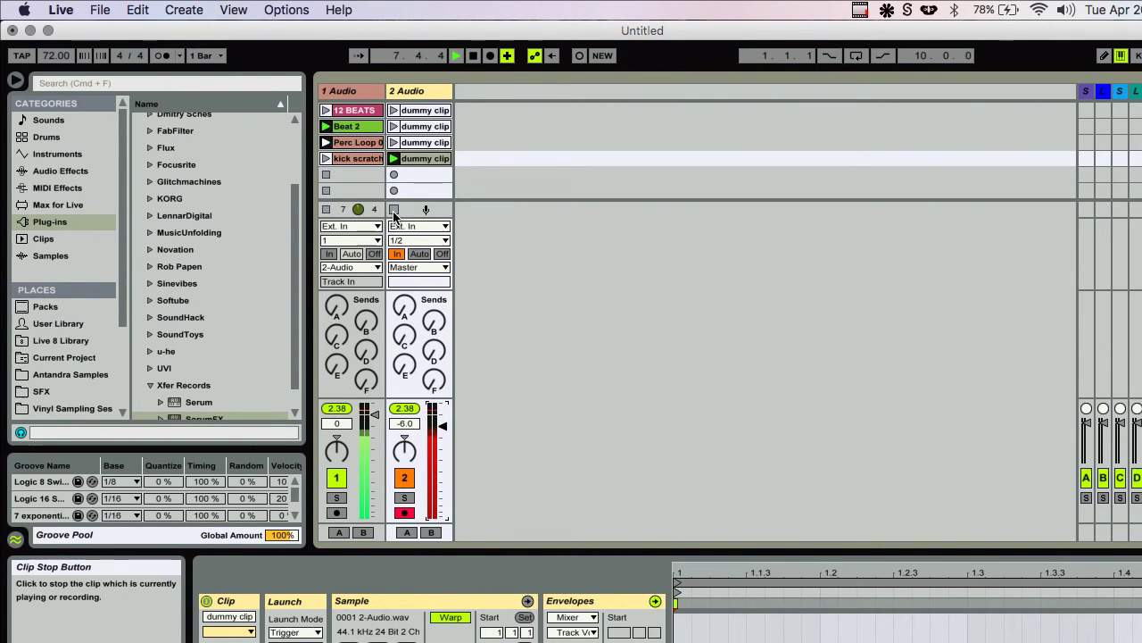
{"action": "left_click", "coordinate": [394, 210]}
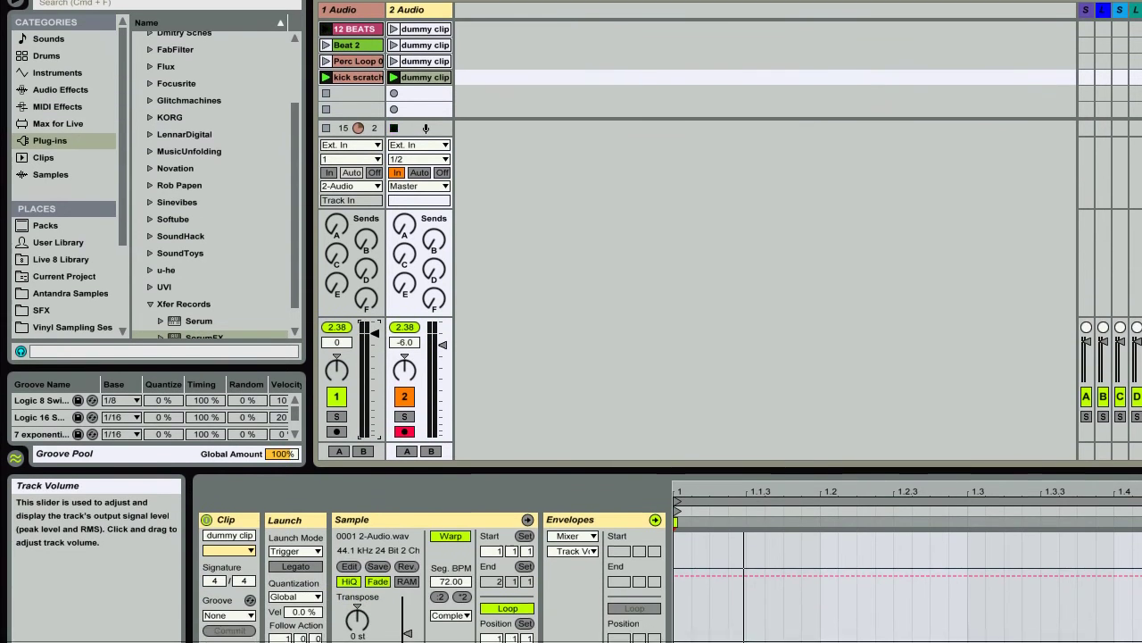
{"action": "left_click_drag", "start_coordinate": [375, 333], "coordinate": [374, 341]}
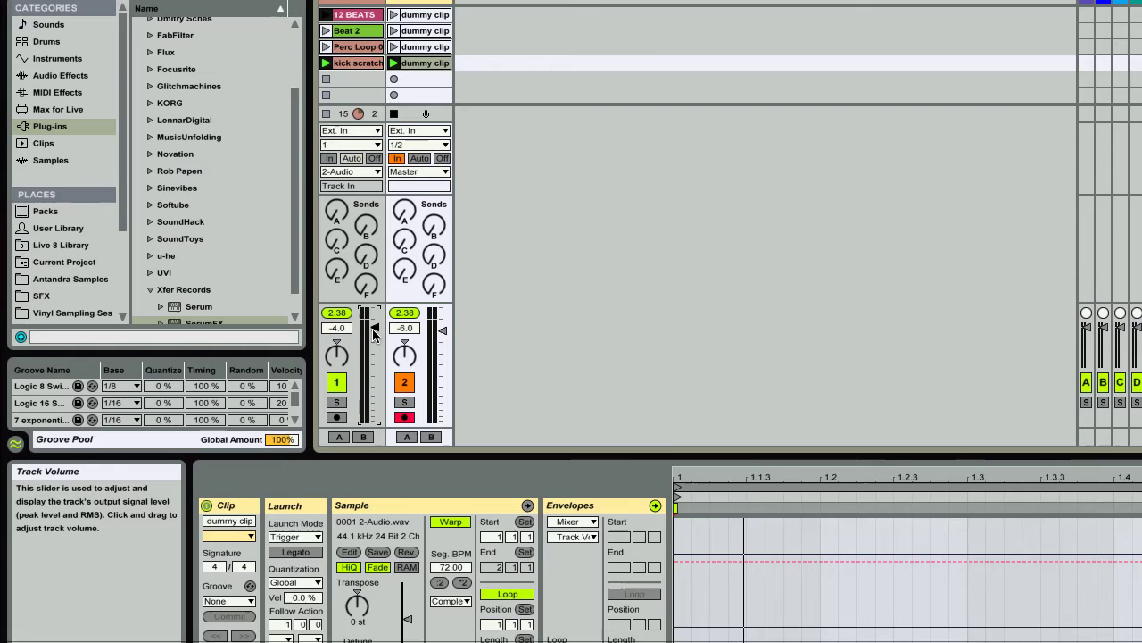
Assign the Next follow action to all four dummy clips together and launch the first one
{"action": "left_click", "coordinate": [422, 29]}
{"action": "left_click", "coordinate": [417, 76], "text": "shift"}
{"action": "left_click", "coordinate": [418, 158], "text": "shift"}
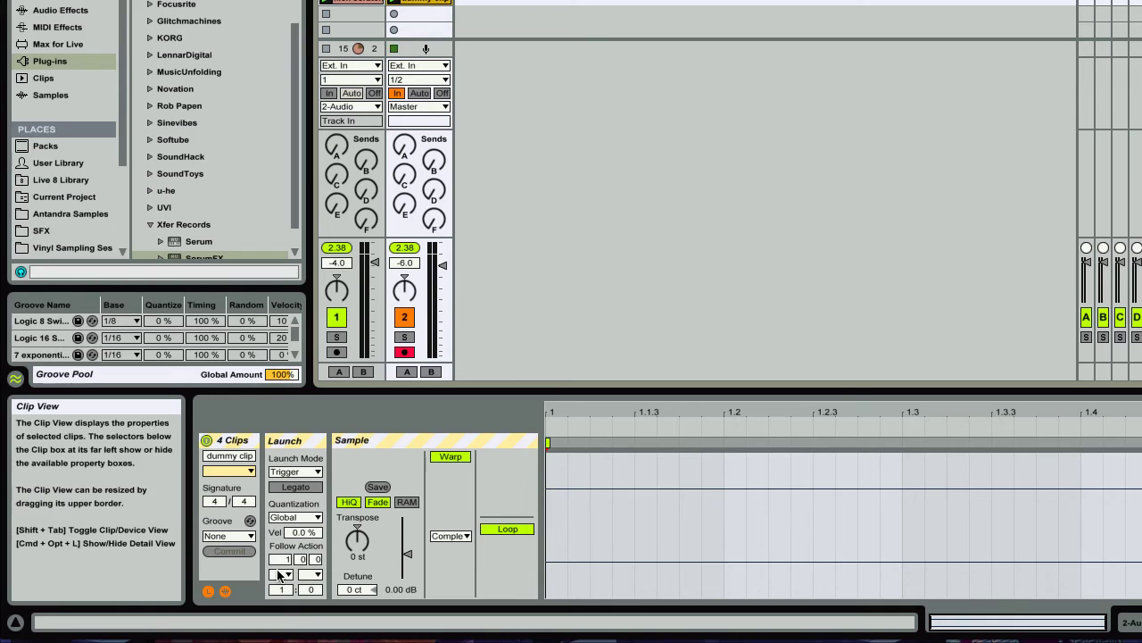
{"action": "left_click", "coordinate": [280, 574]}
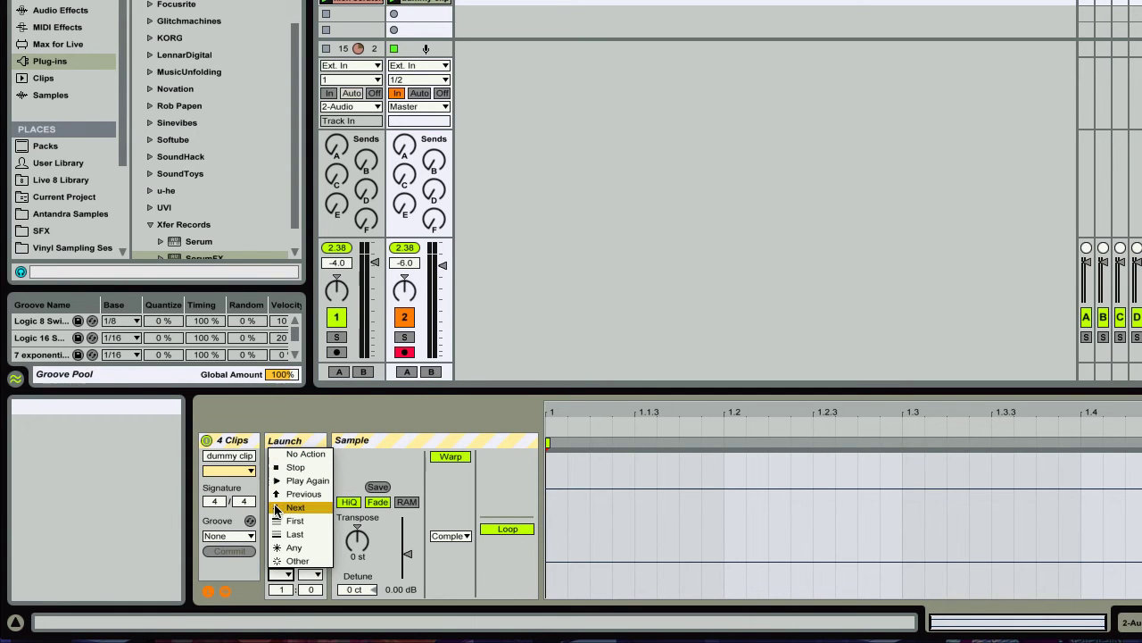
{"action": "left_click", "coordinate": [290, 507]}
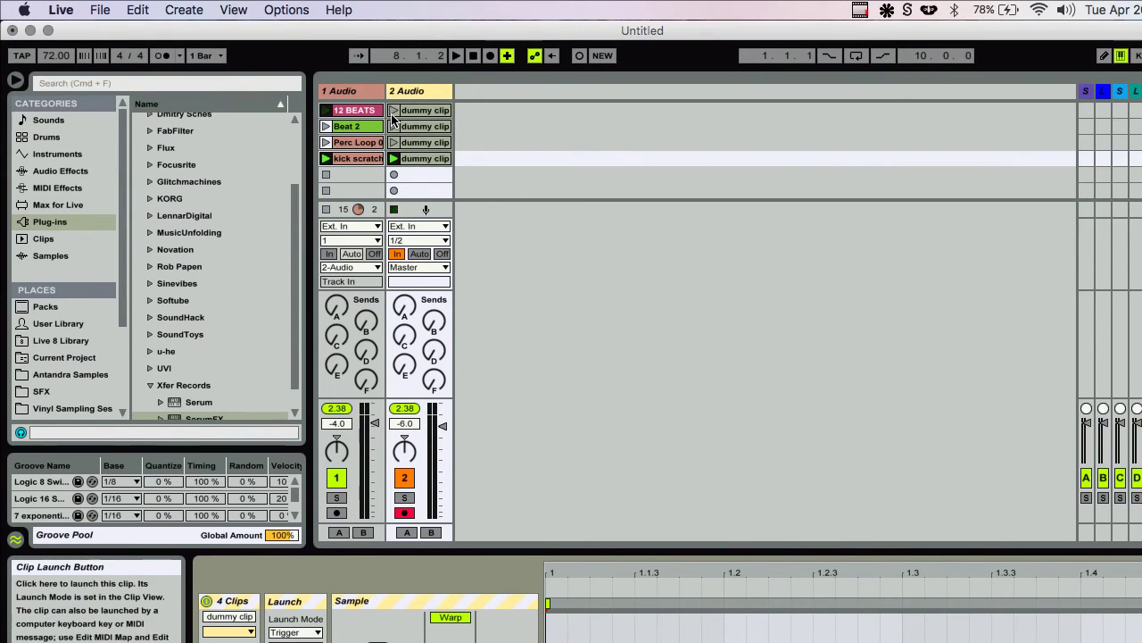
{"action": "left_click", "coordinate": [393, 113]}
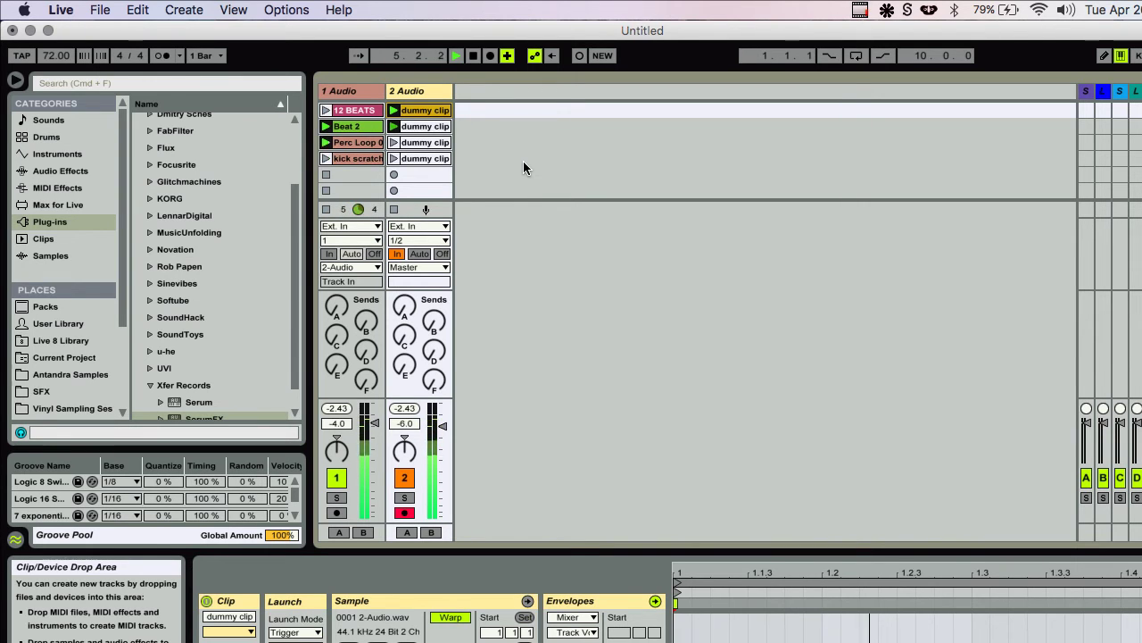
Select the first chain in the effect rack and open its SerumFX editor, moving the window fully into view
{"action": "left_click", "coordinate": [425, 158]}
{"action": "left_click", "coordinate": [425, 109]}
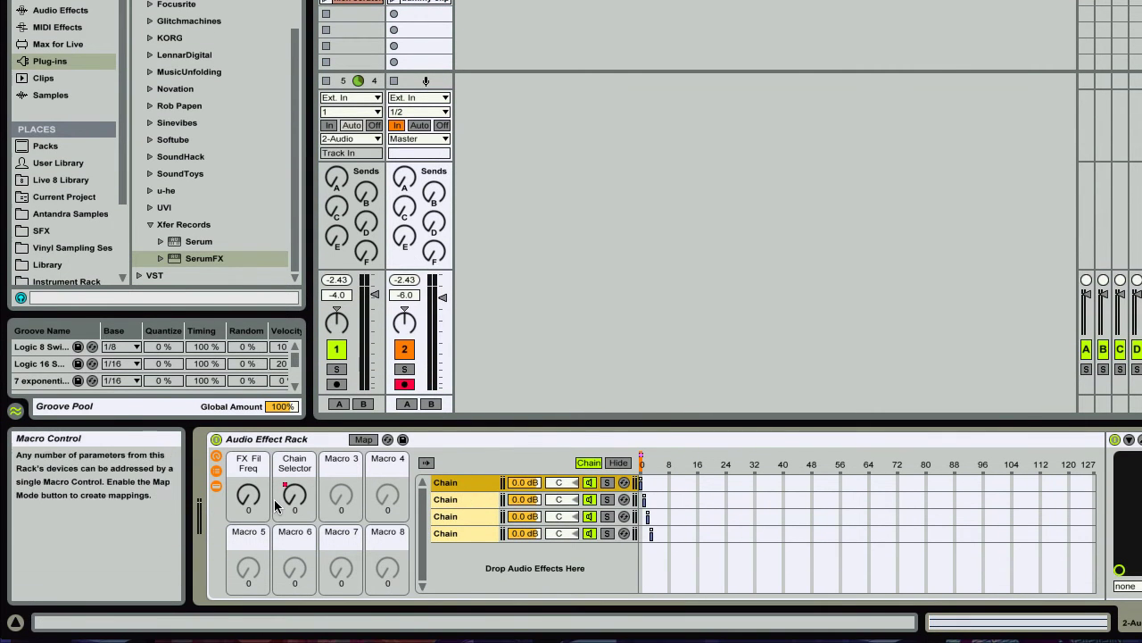
{"action": "left_click", "coordinate": [439, 533]}
{"action": "left_click", "coordinate": [439, 482]}
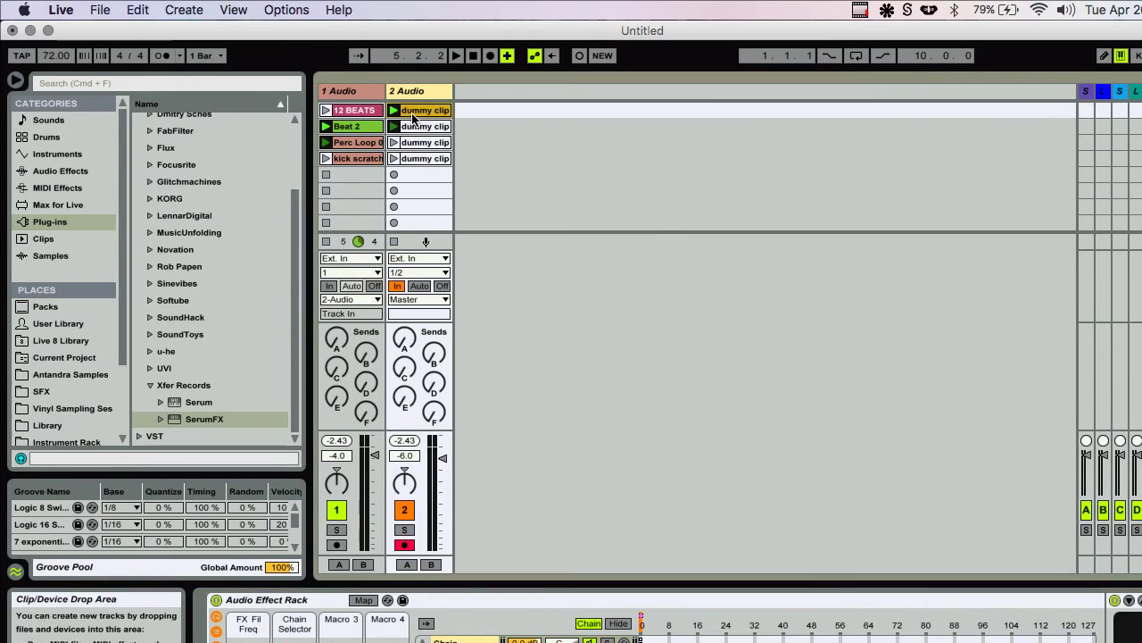
{"action": "double_click", "coordinate": [412, 53]}
{"action": "key", "text": "shift+Tab"}
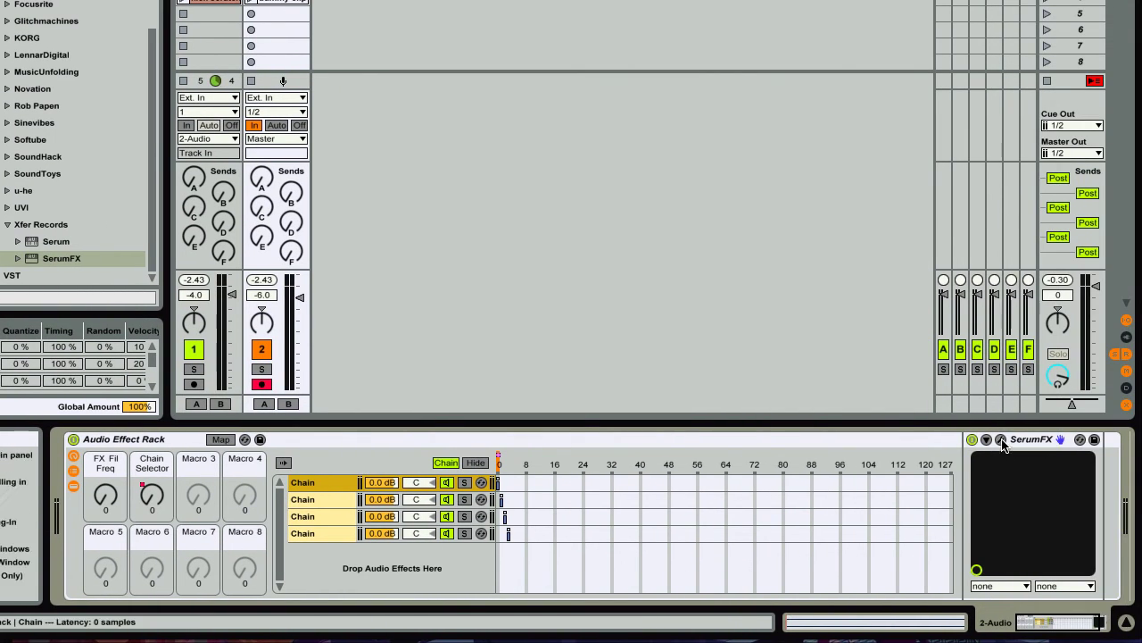
{"action": "left_click", "coordinate": [1002, 440]}
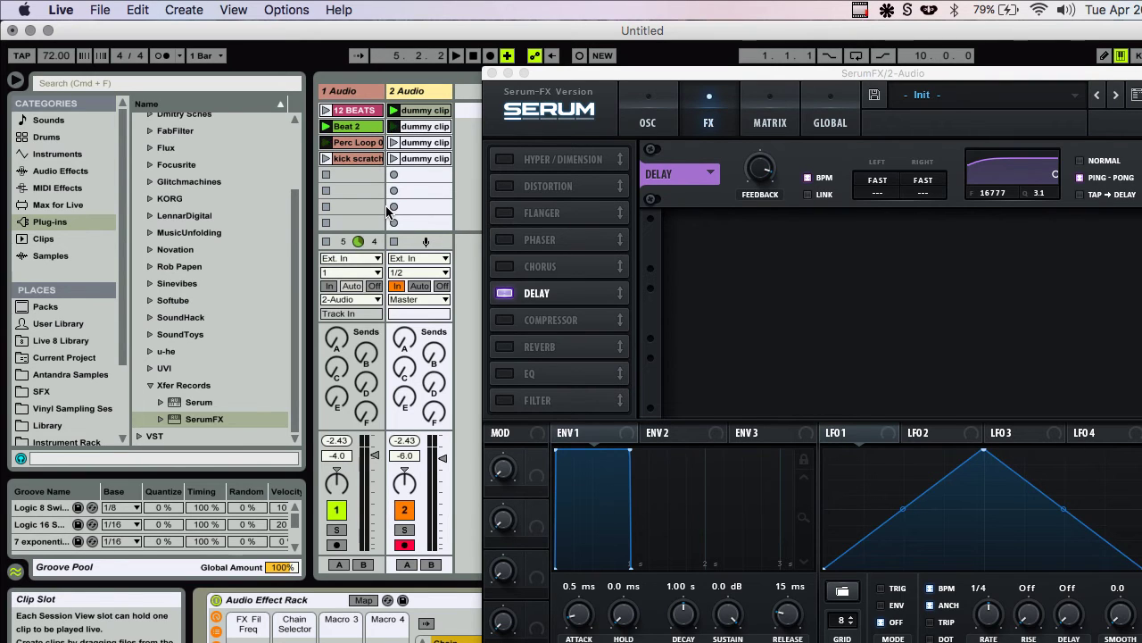
{"action": "left_click_drag", "start_coordinate": [556, 71], "coordinate": [493, 41]}
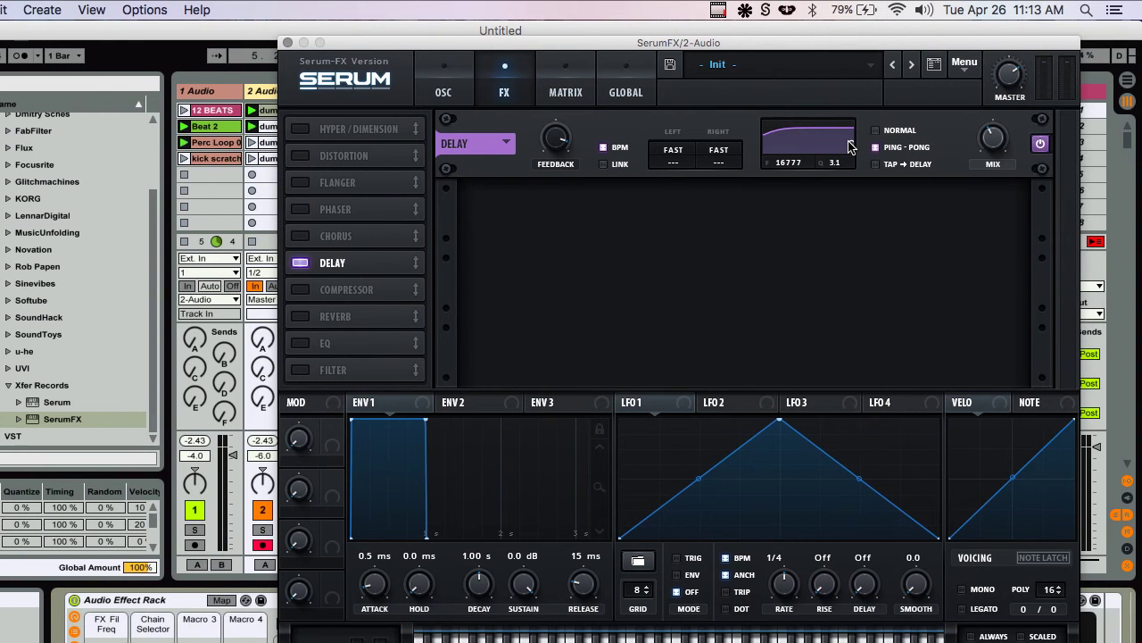
Set the SerumFX delay's filter to frequency 3448 and Q 0.8, and move the editor off the clip column
{"action": "left_click_drag", "start_coordinate": [849, 147], "coordinate": [841, 169]}
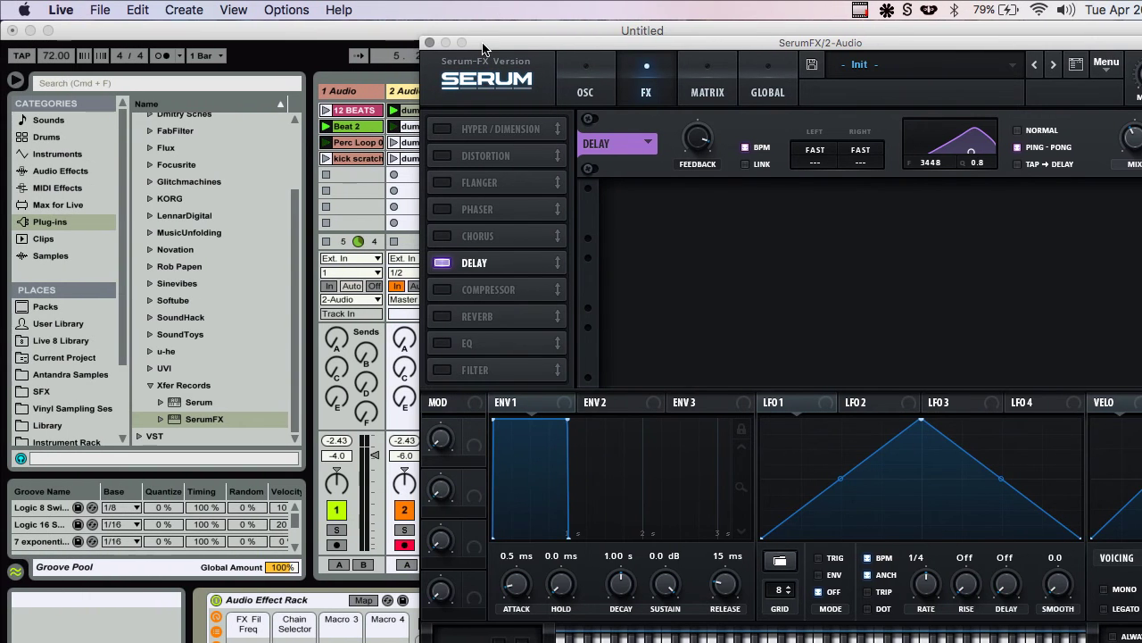
{"action": "left_click_drag", "start_coordinate": [335, 44], "coordinate": [518, 37]}
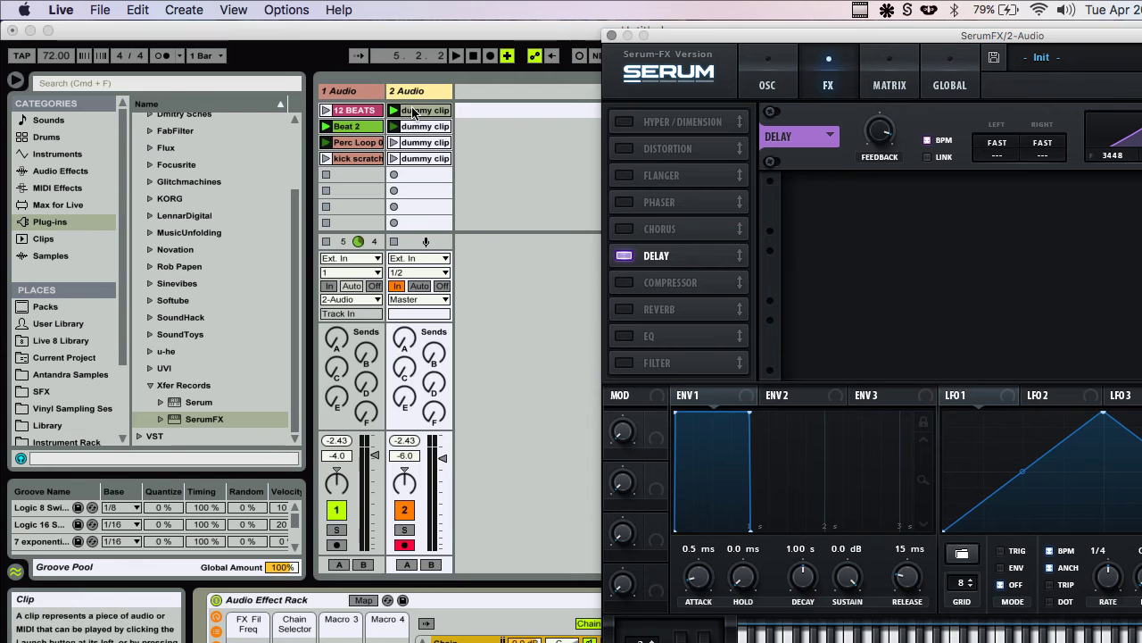
Open the first dummy clip and draw a Dly Freq envelope that rises to a peak just before beat 1.2 and falls again
{"action": "double_click", "coordinate": [275, 110]}
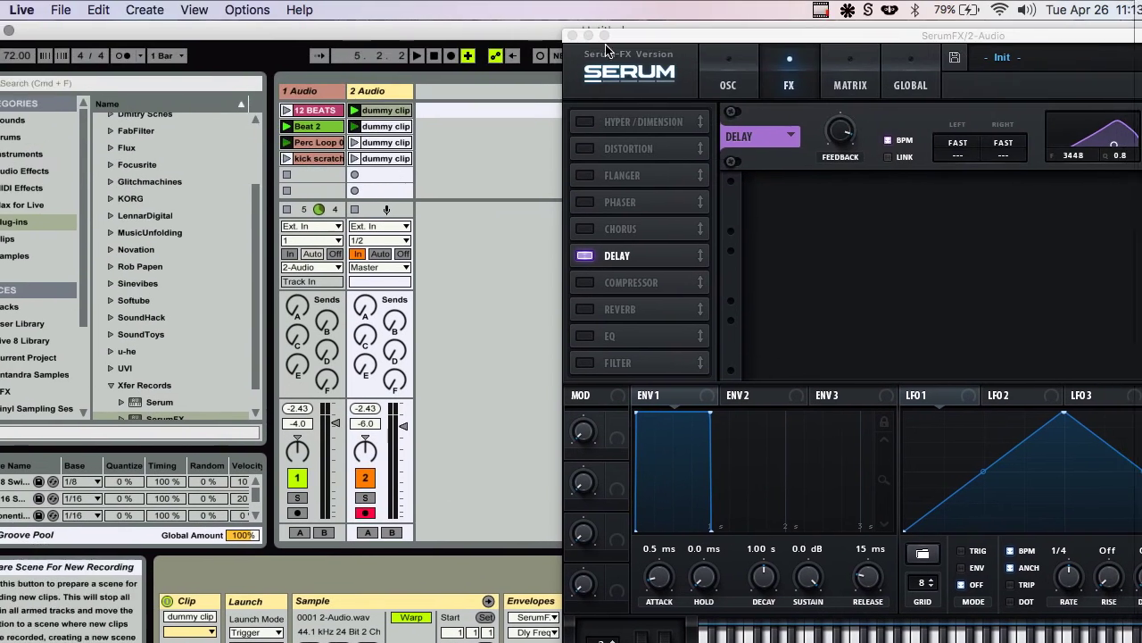
{"action": "left_click_drag", "start_coordinate": [588, 41], "coordinate": [1067, 41]}
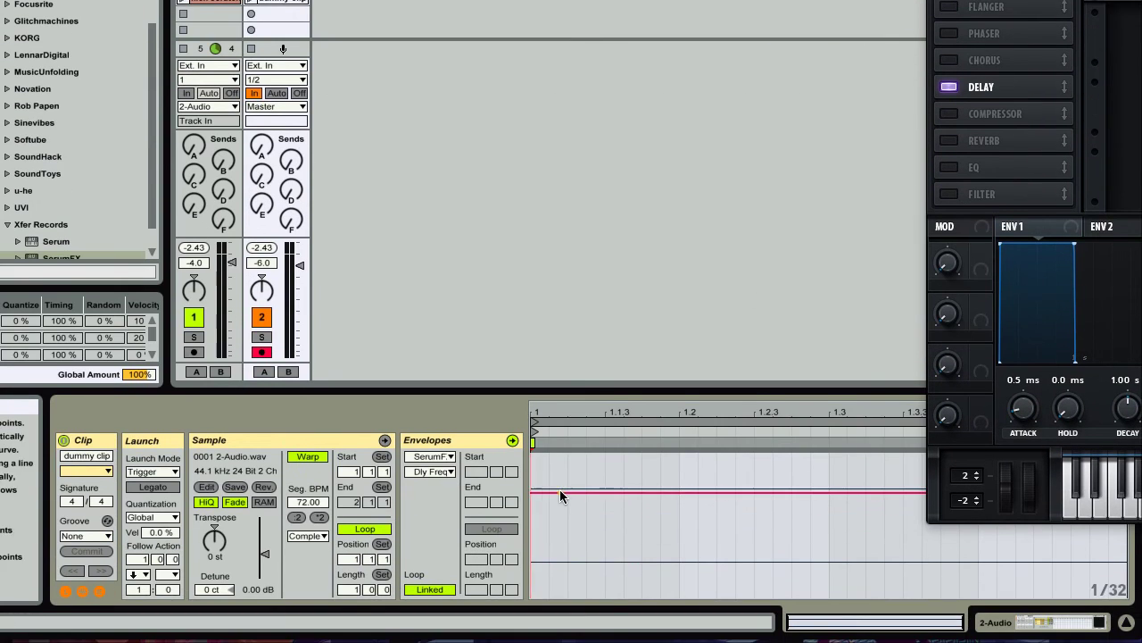
{"action": "left_click_drag", "start_coordinate": [560, 491], "coordinate": [1009, 459]}
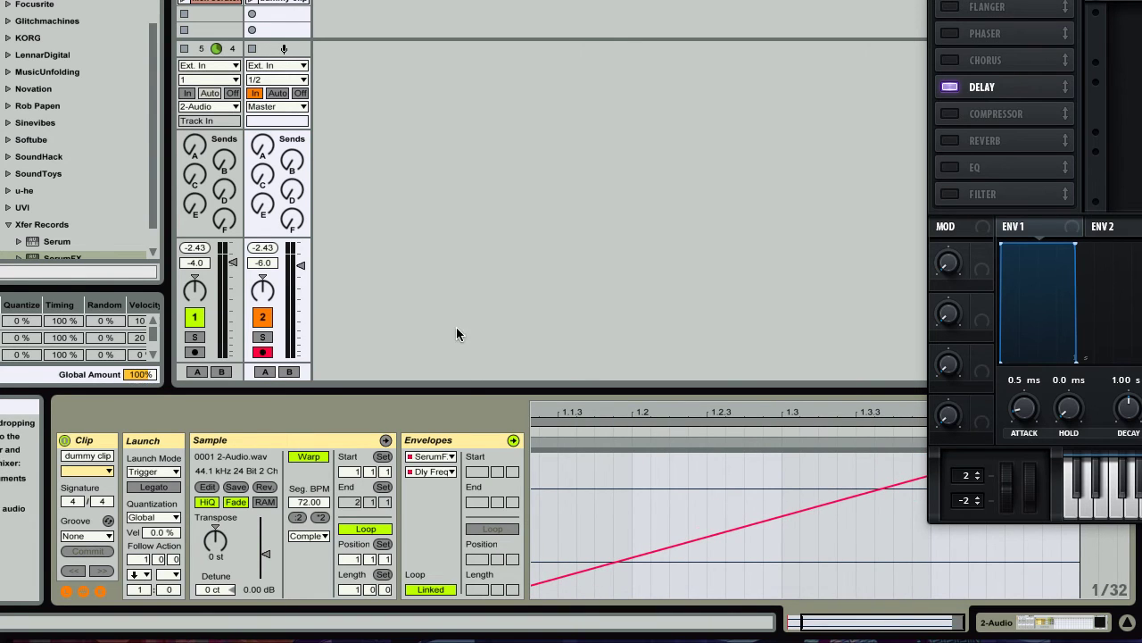
{"action": "left_click_drag", "start_coordinate": [609, 561], "coordinate": [791, 597]}
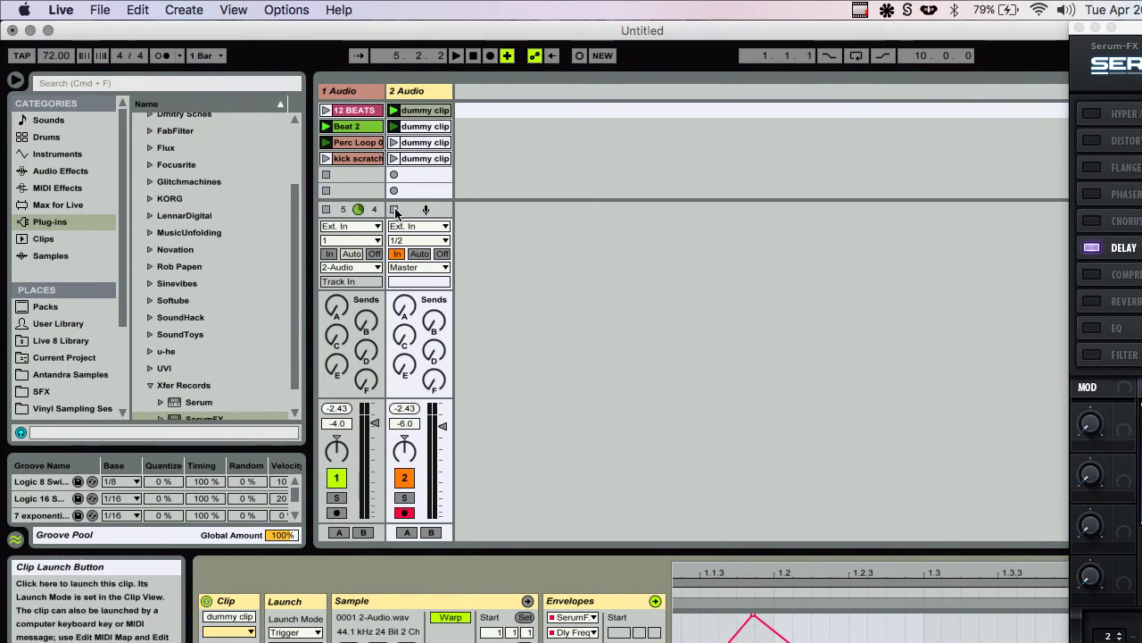
Set the follow action of all four dummy clips to No Action
{"action": "left_click", "coordinate": [413, 159], "text": "shift"}
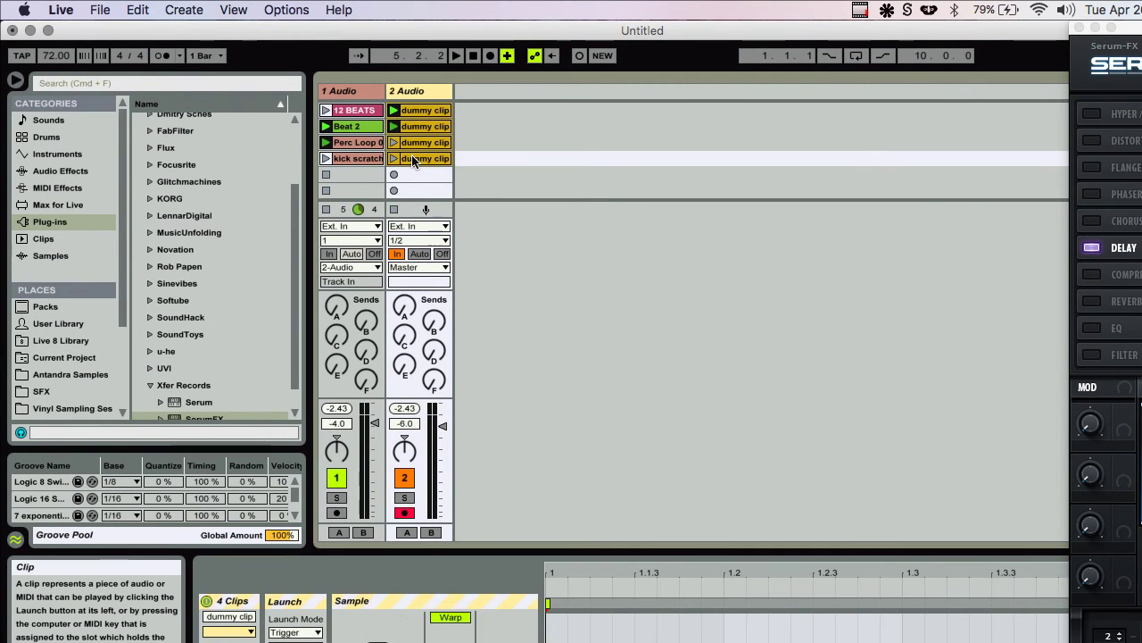
{"action": "right_click", "coordinate": [413, 159]}
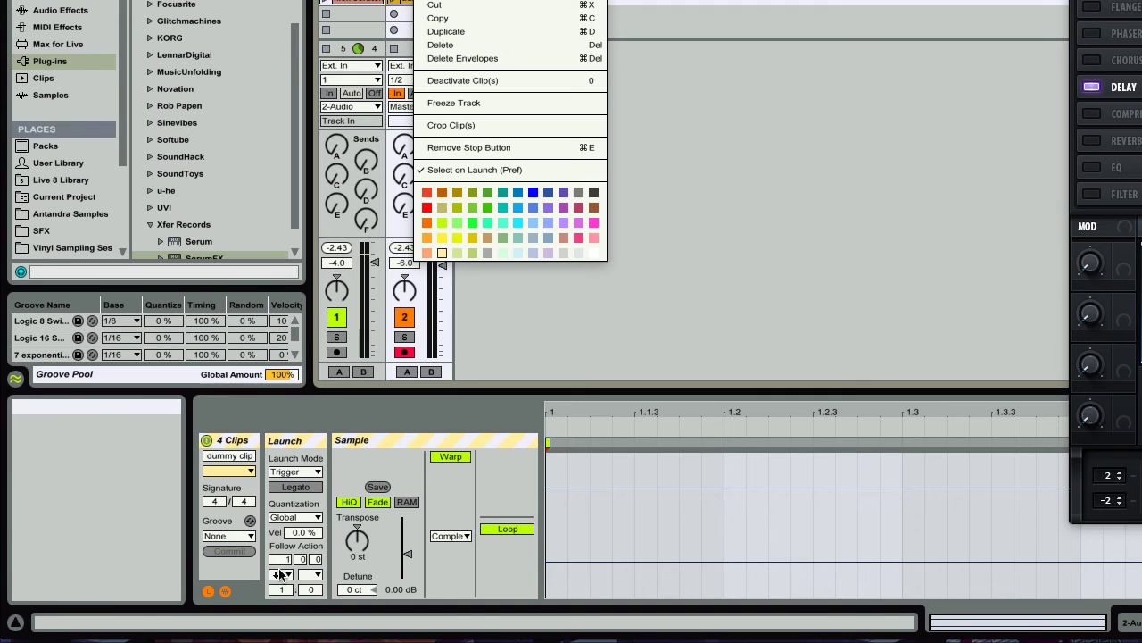
{"action": "left_click", "coordinate": [279, 575]}
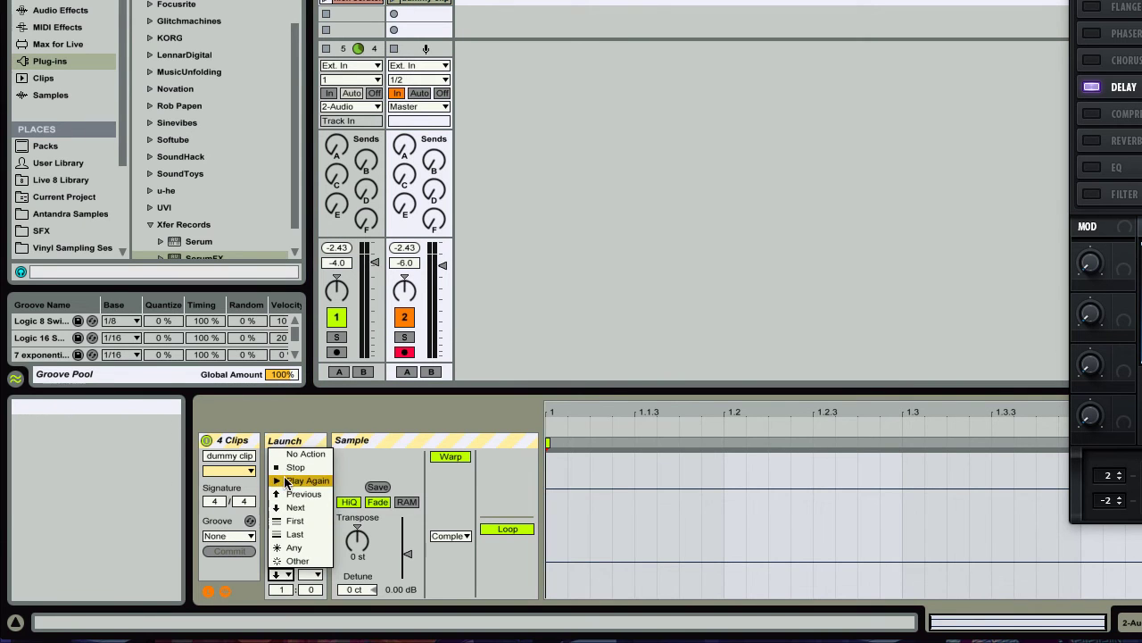
{"action": "left_click", "coordinate": [285, 457]}
{"action": "left_click", "coordinate": [504, 110]}
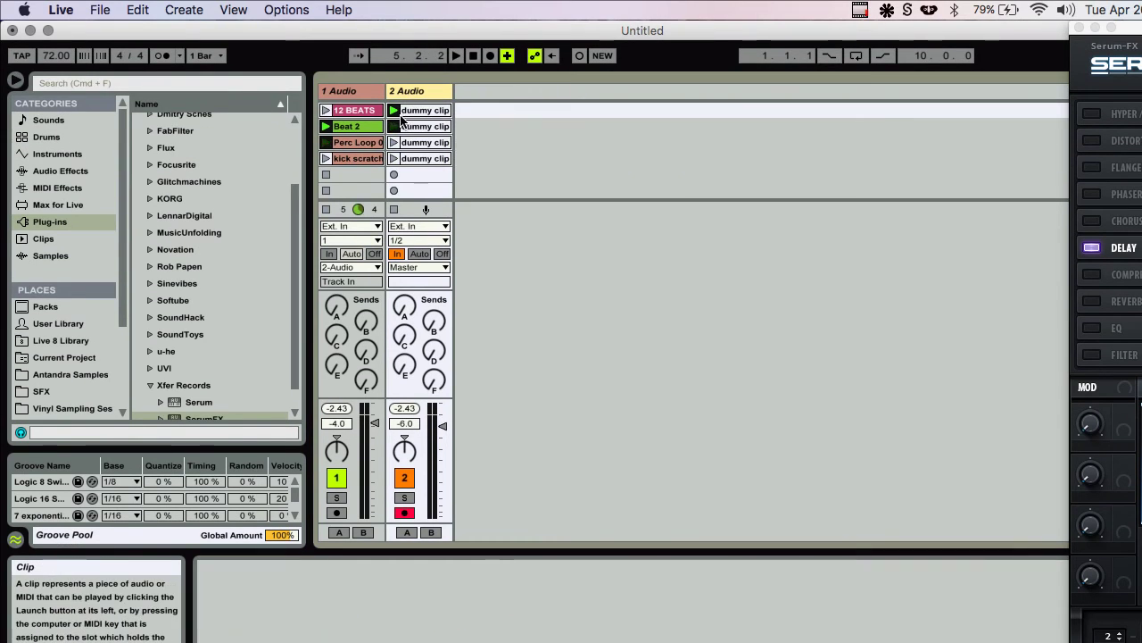
Launch the first dummy clip, bring the SerumFX editor into view to watch the filter, and raise the delay's Mix
{"action": "left_click", "coordinate": [394, 111]}
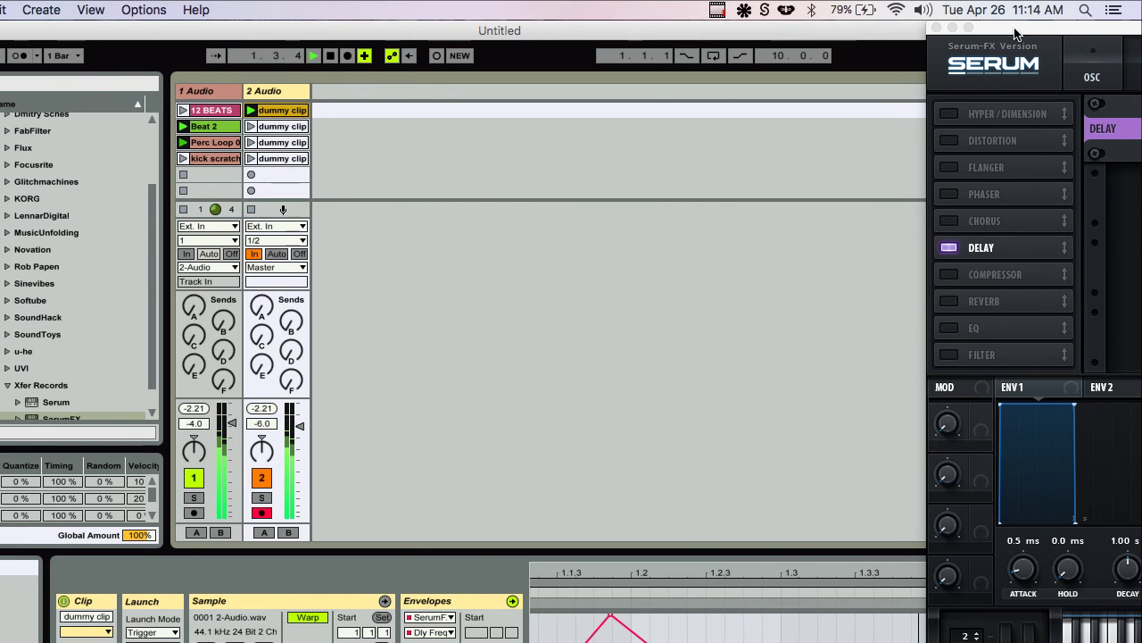
{"action": "left_click_drag", "start_coordinate": [1015, 28], "coordinate": [358, 43]}
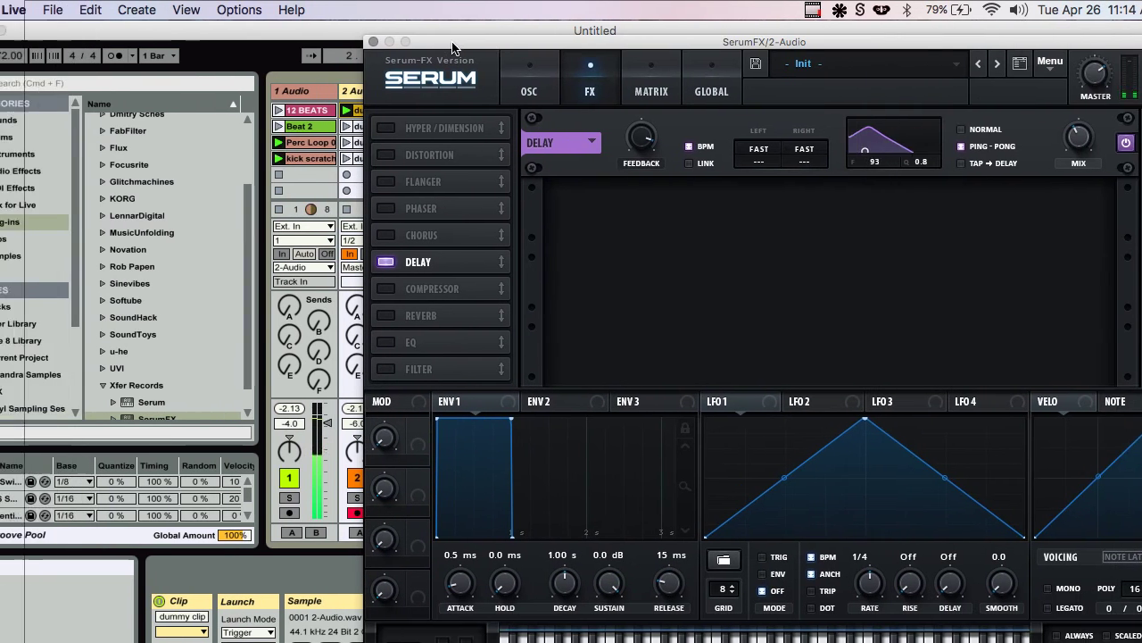
{"action": "left_click_drag", "start_coordinate": [988, 140], "coordinate": [977, 60]}
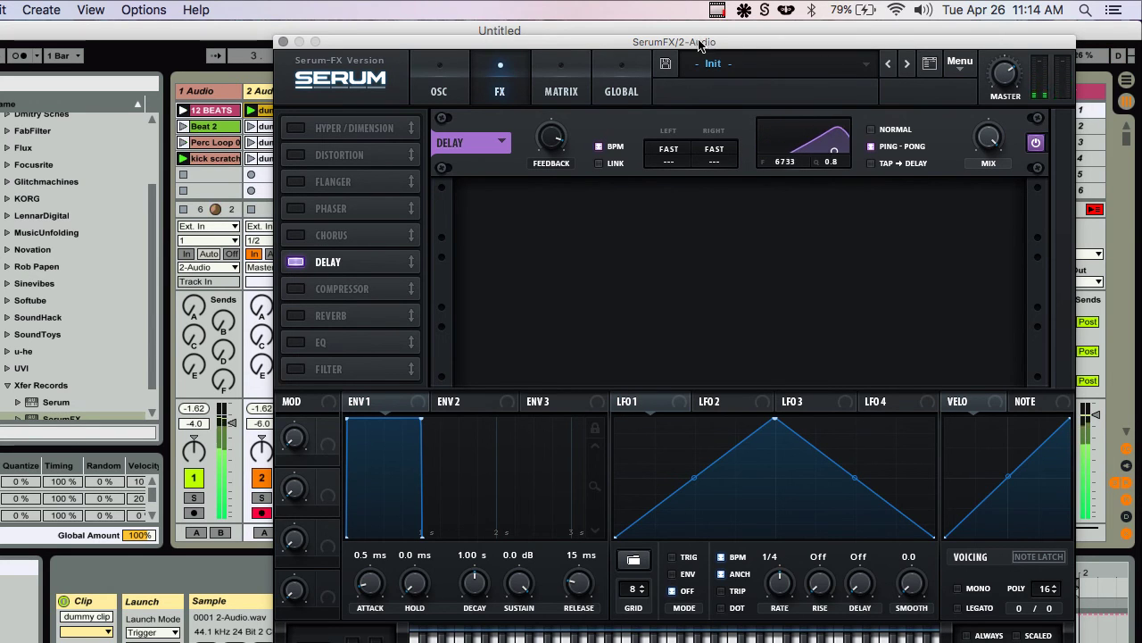
{"action": "left_click_drag", "start_coordinate": [602, 44], "coordinate": [692, 41]}
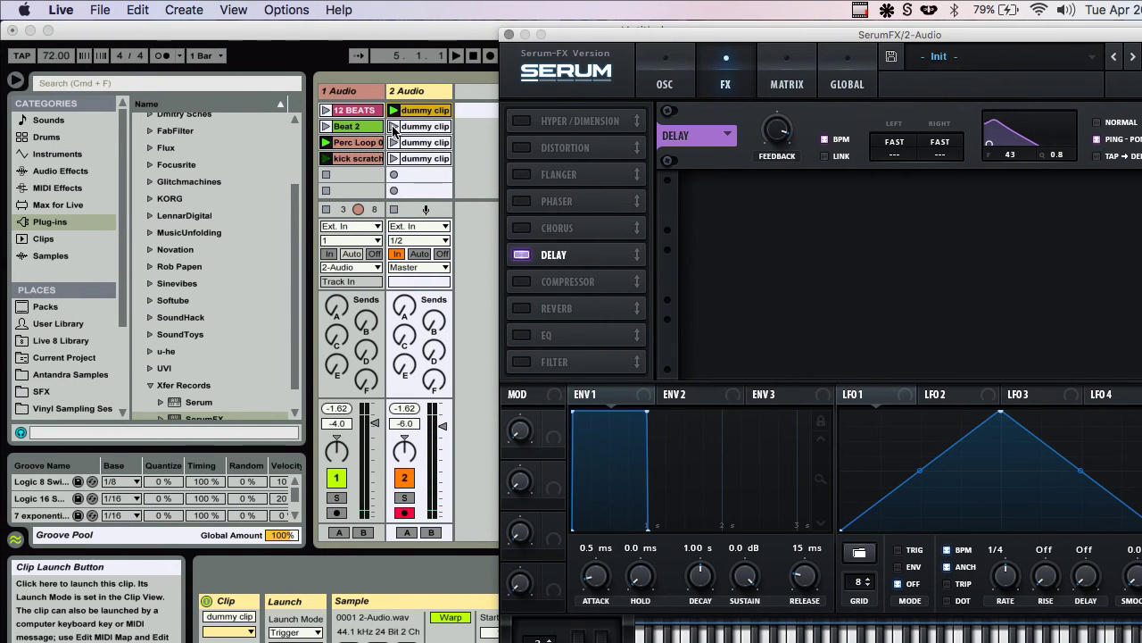
Select all four dummy clips together and set their follow action to Any
{"action": "left_click", "coordinate": [415, 112]}
{"action": "left_click", "coordinate": [420, 159], "text": "shift"}
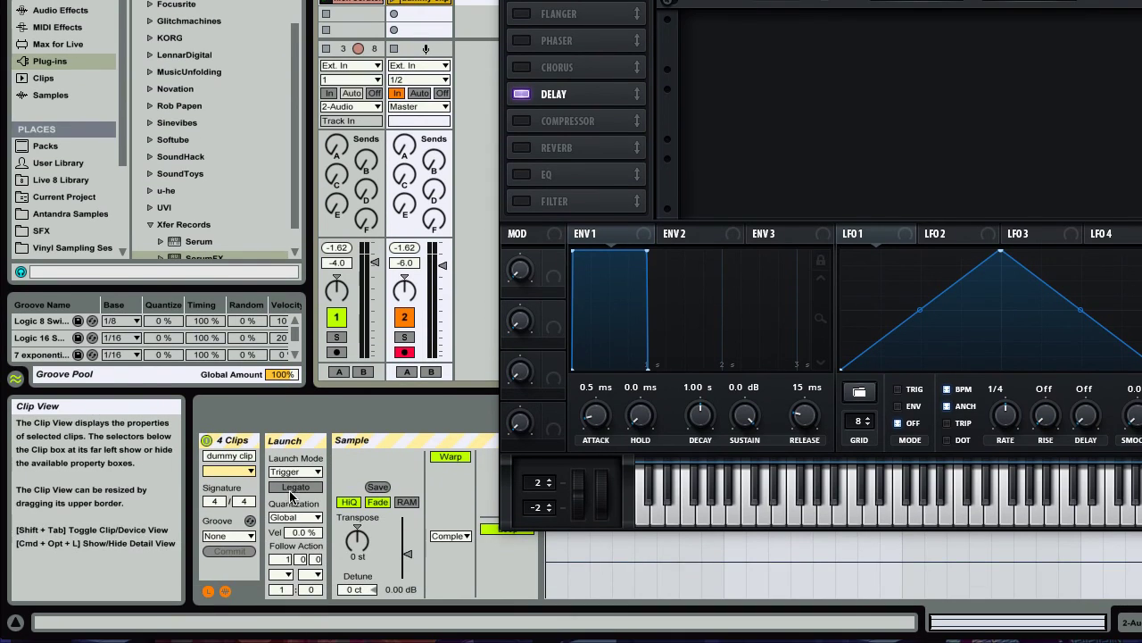
{"action": "left_click", "coordinate": [281, 574]}
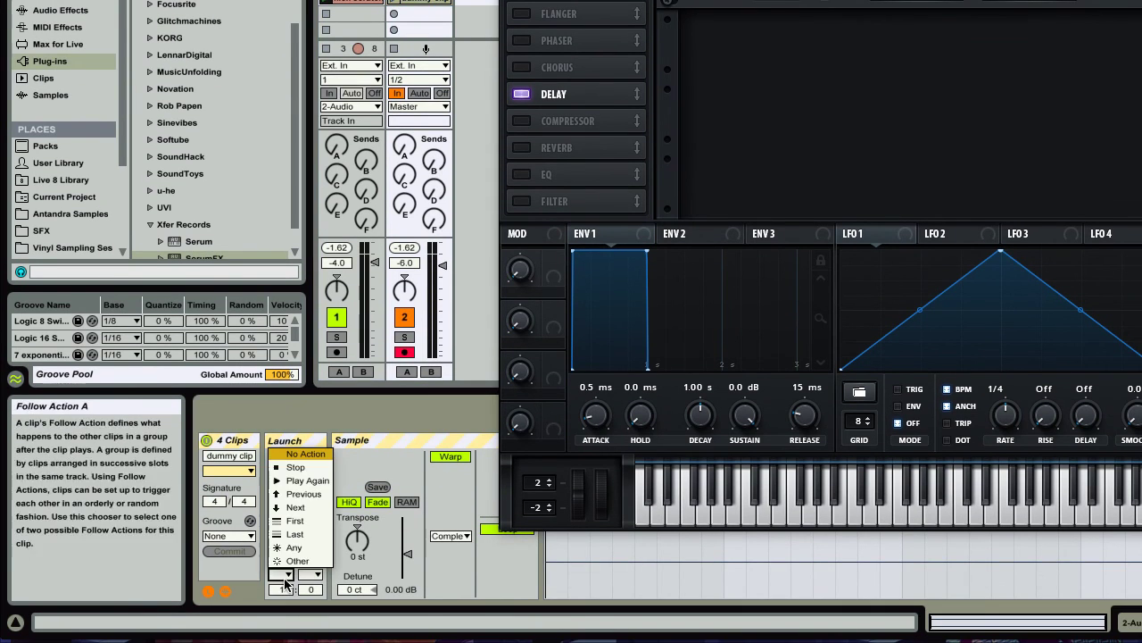
{"action": "left_click", "coordinate": [303, 506]}
{"action": "left_click", "coordinate": [282, 573]}
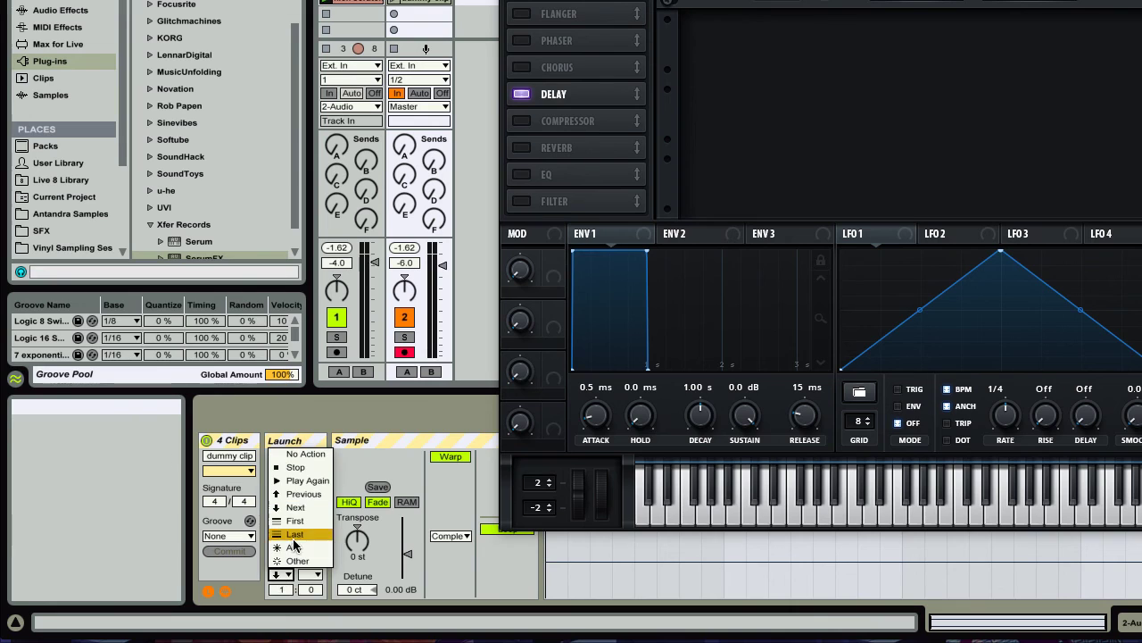
{"action": "left_click", "coordinate": [290, 552]}
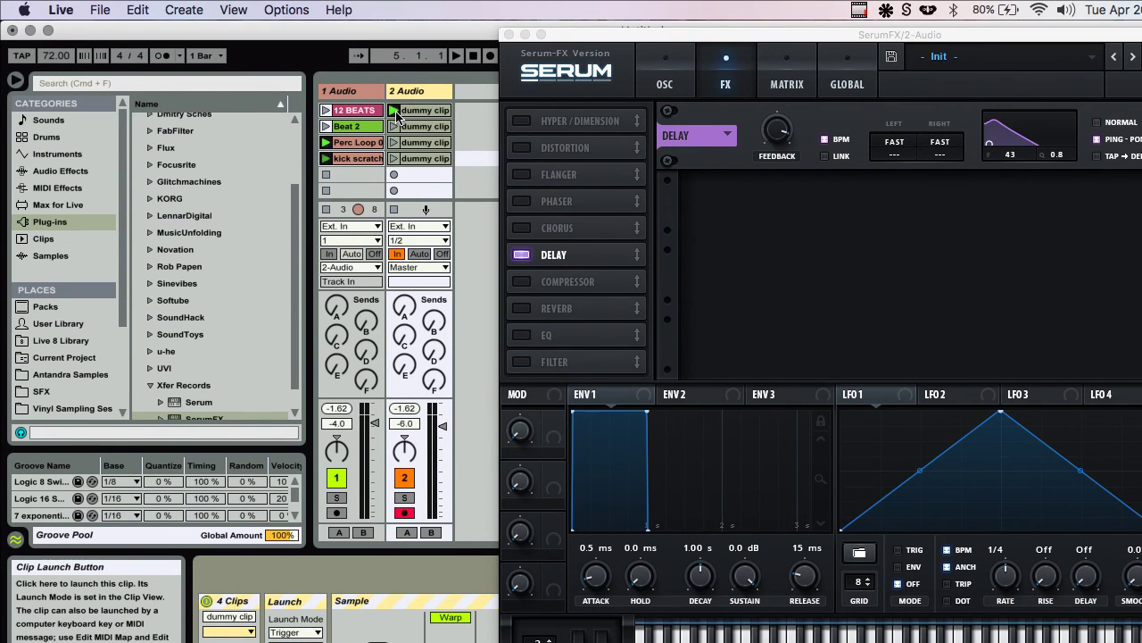
Launch the first dummy clip to audition the random switching between chains, and stop playback
{"action": "left_click", "coordinate": [395, 110]}
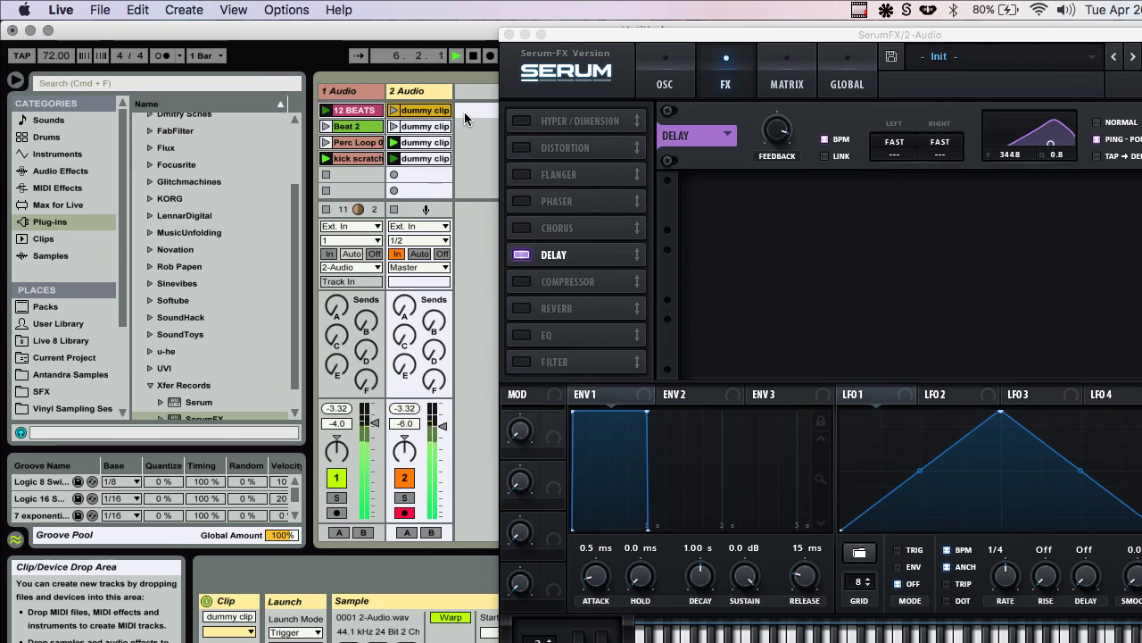
{"action": "key", "text": "space"}
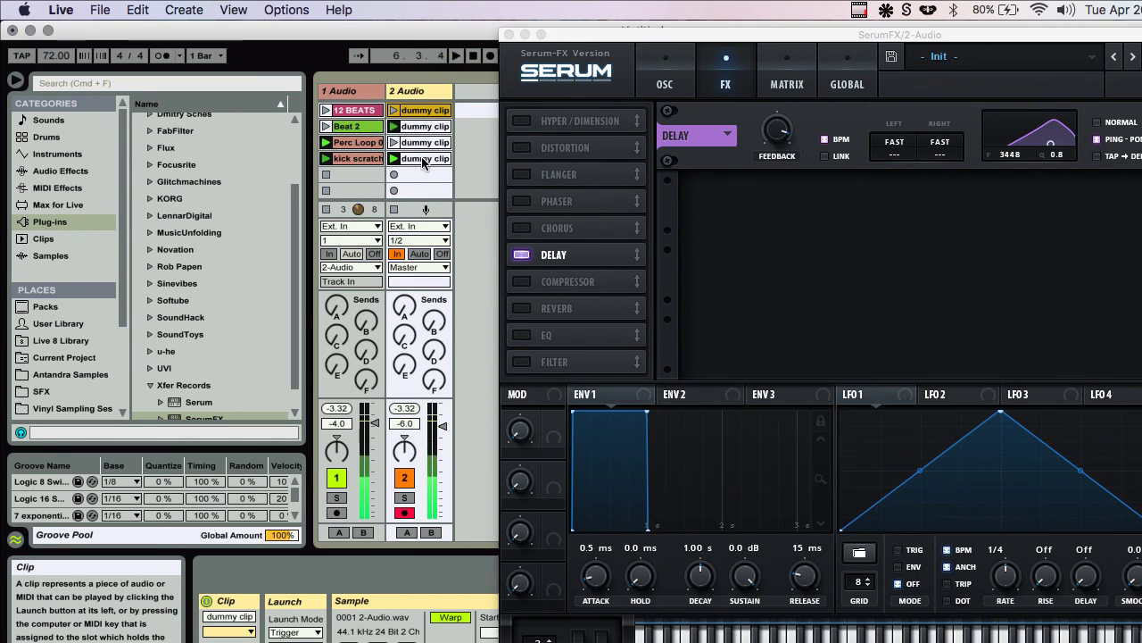